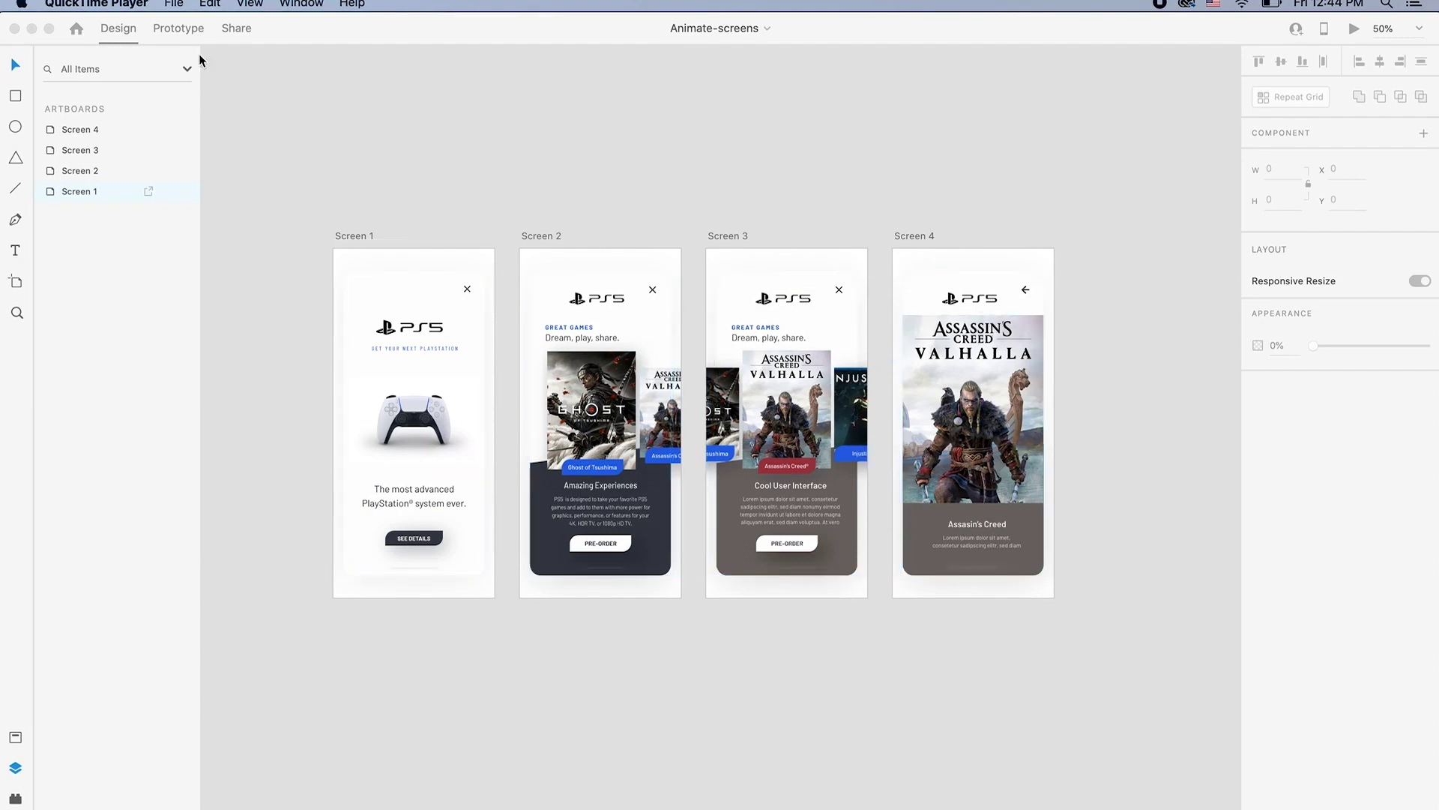
Enter Prototype mode, zoom to 75%, and select Screen 1's See Details button group
left_click(179, 33)
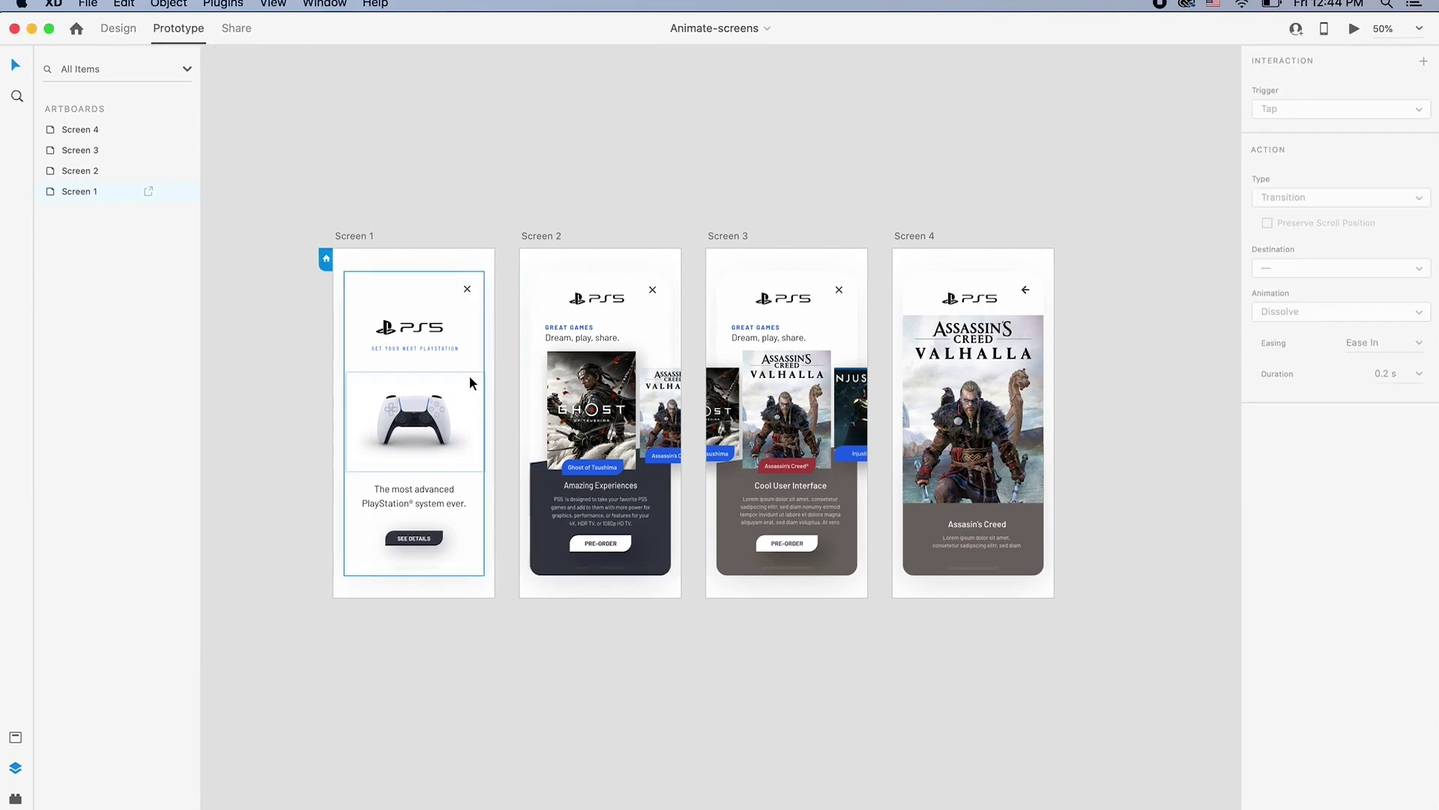
left_click(499, 497)
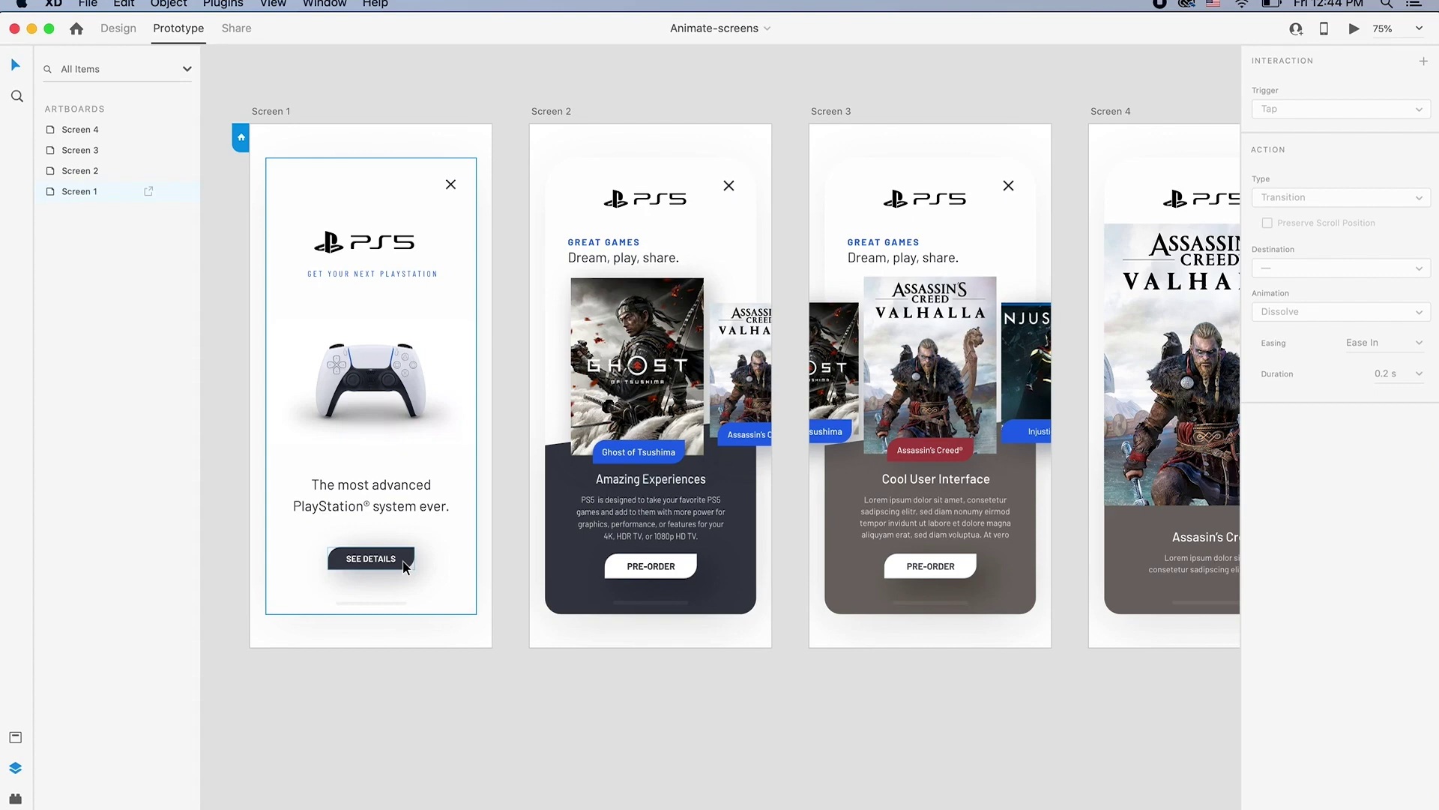
left_click(404, 567)
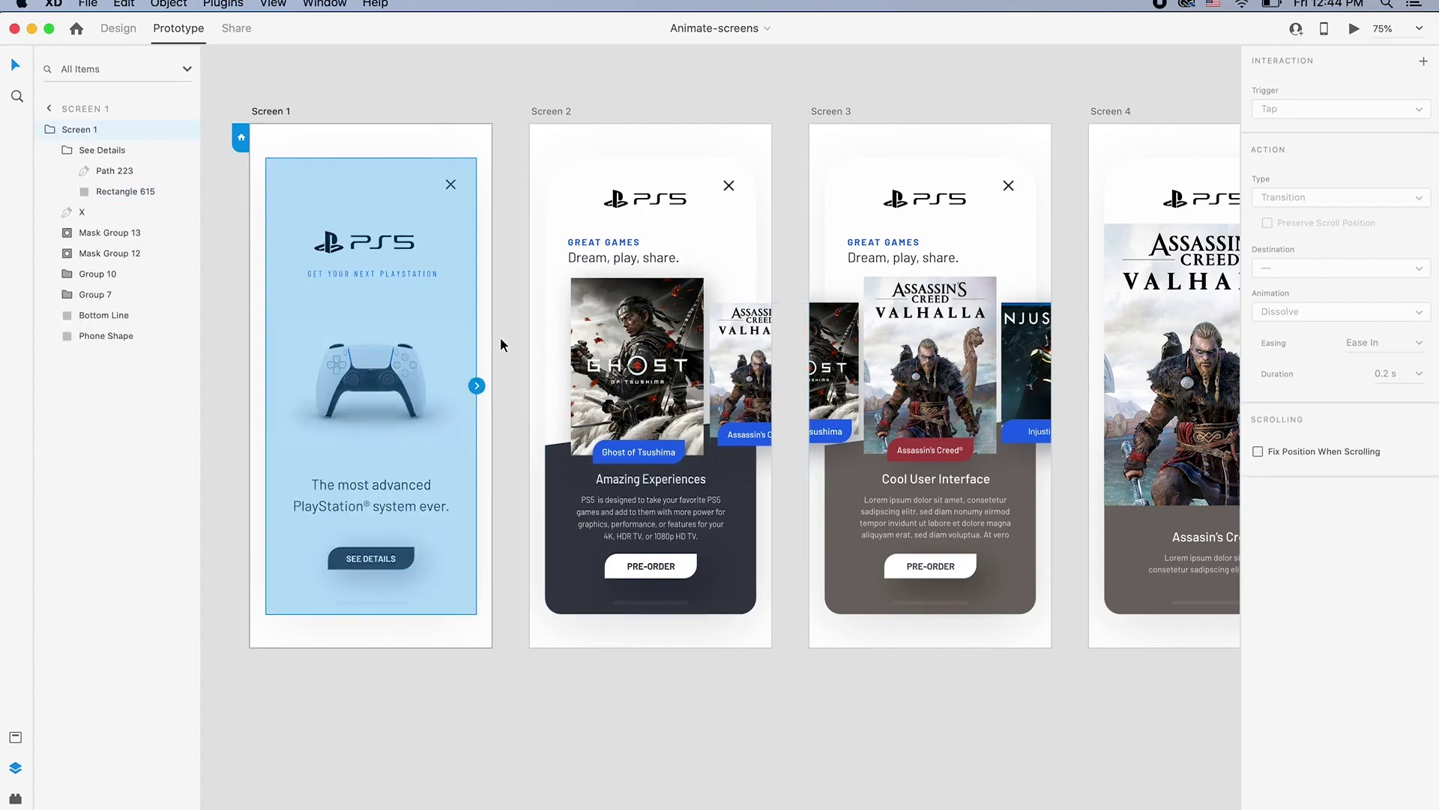
double_click(411, 562)
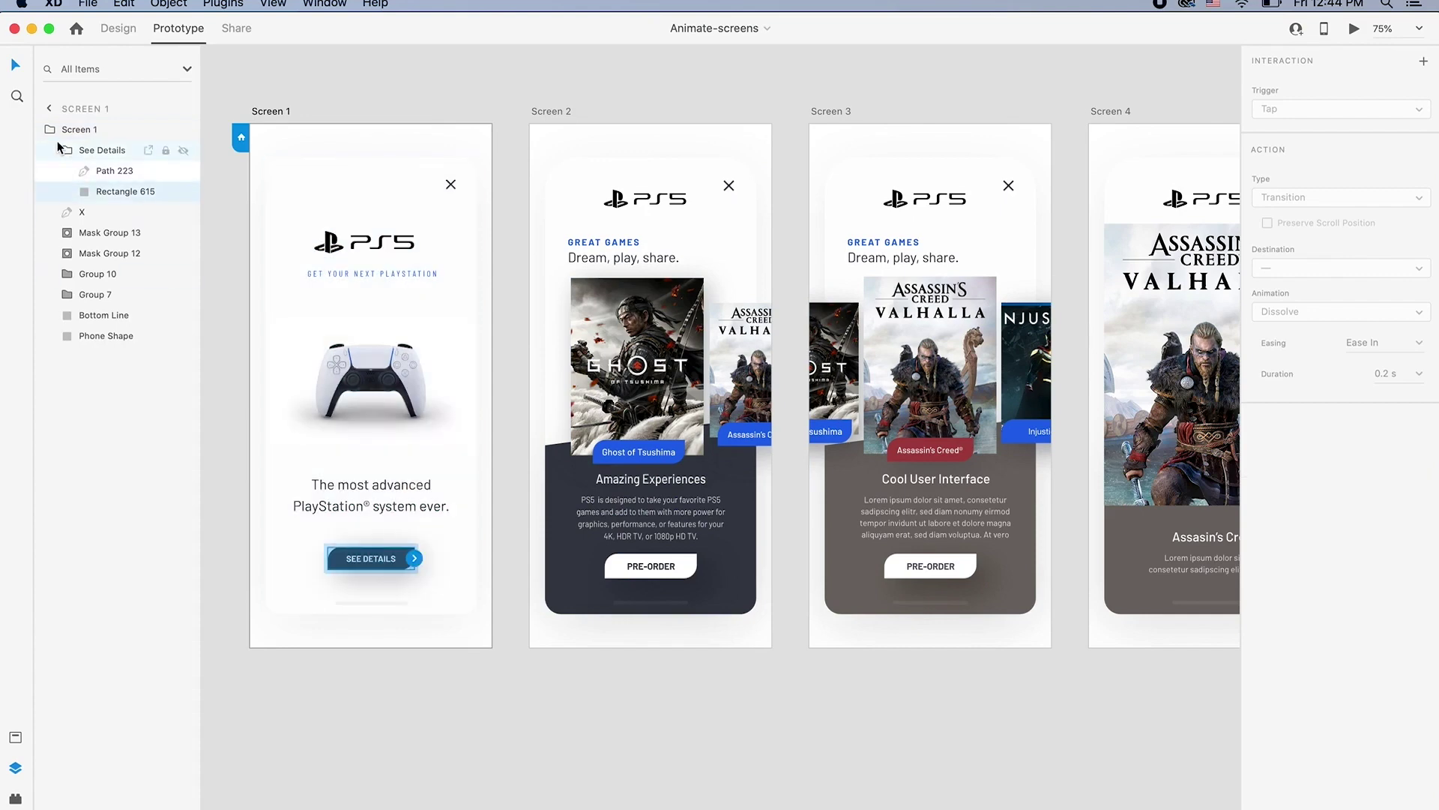
left_click(115, 152)
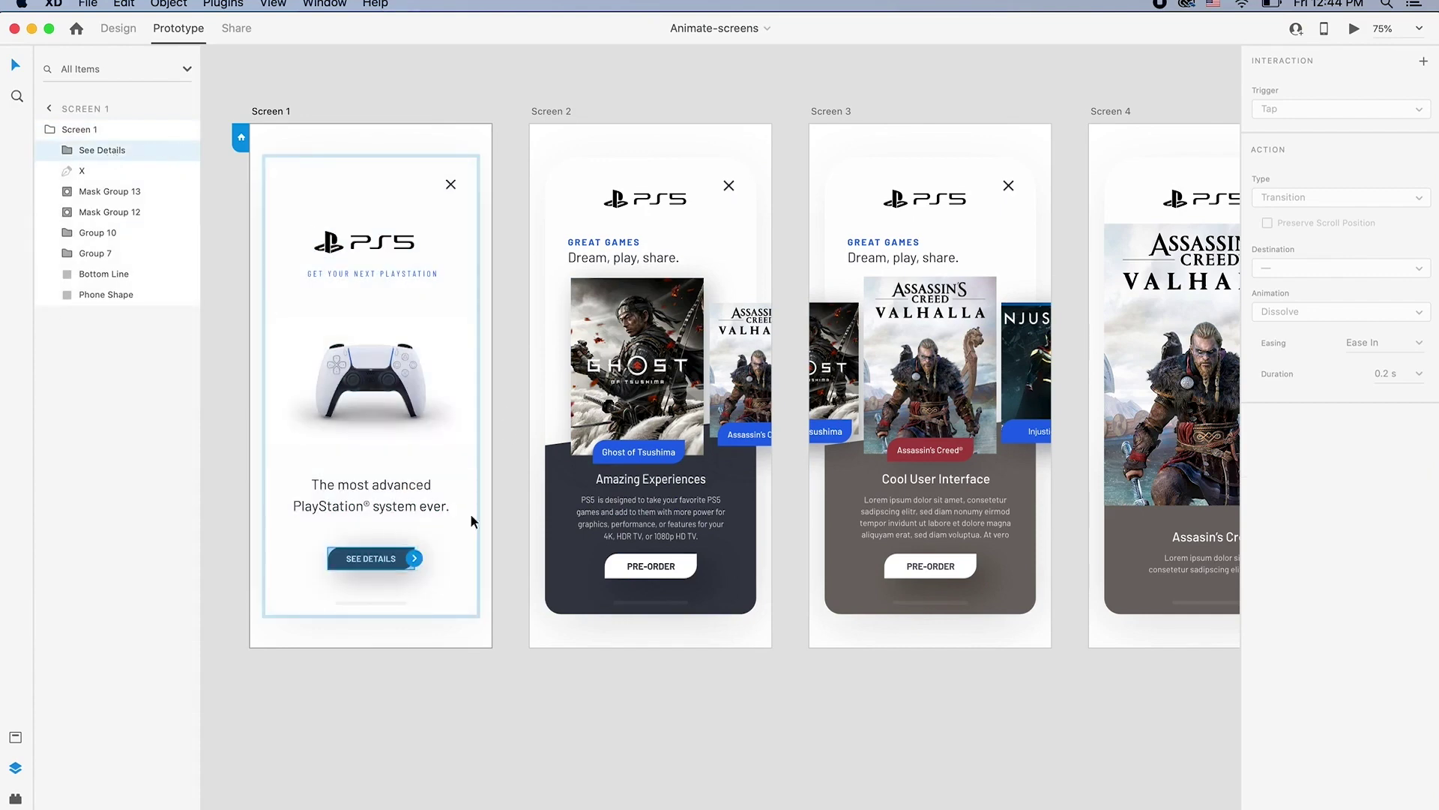
Wire the SEE DETAILS button to Screen 2 with a Tap trigger and Auto-Animate action
left_click_drag(414, 559, 540, 436)
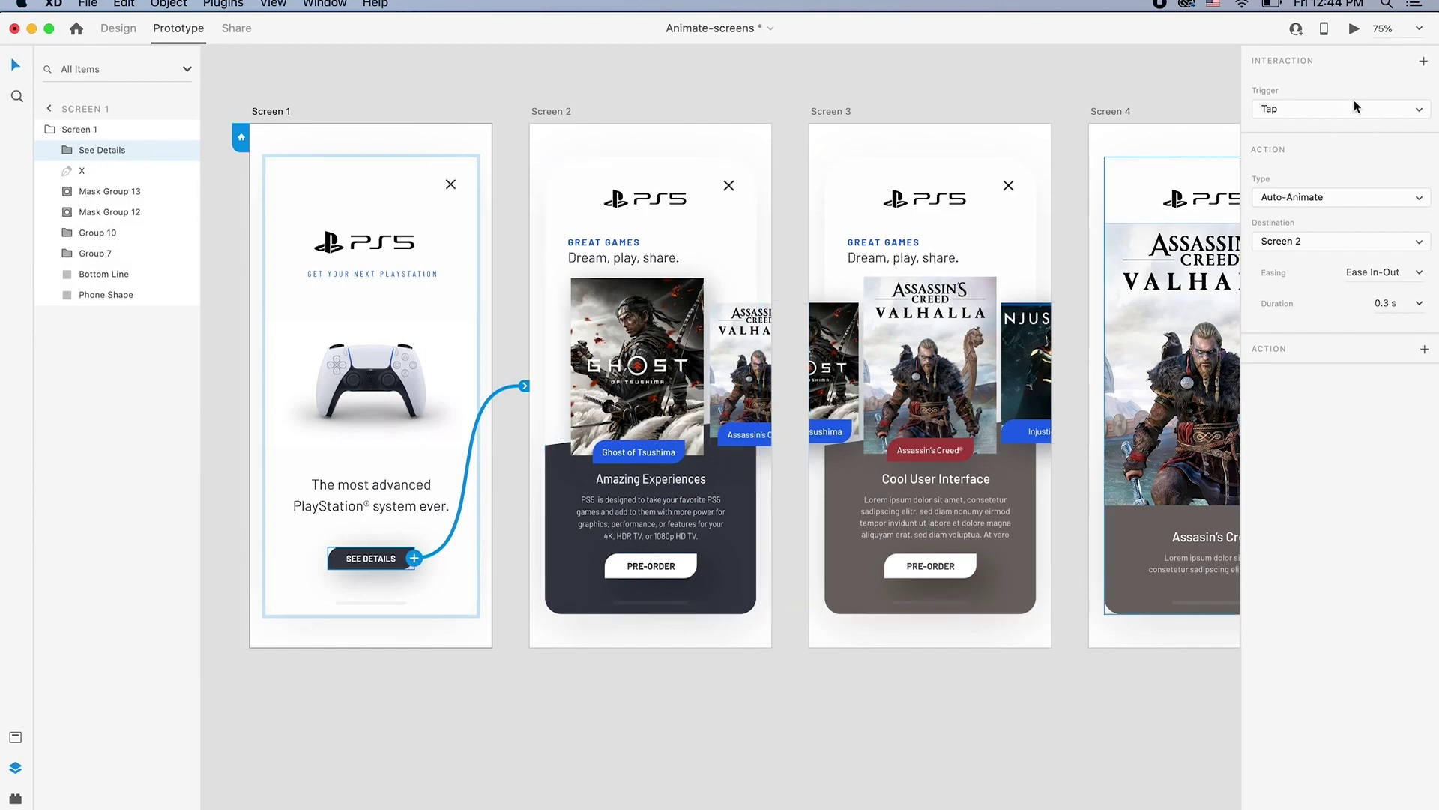
left_click(1340, 116)
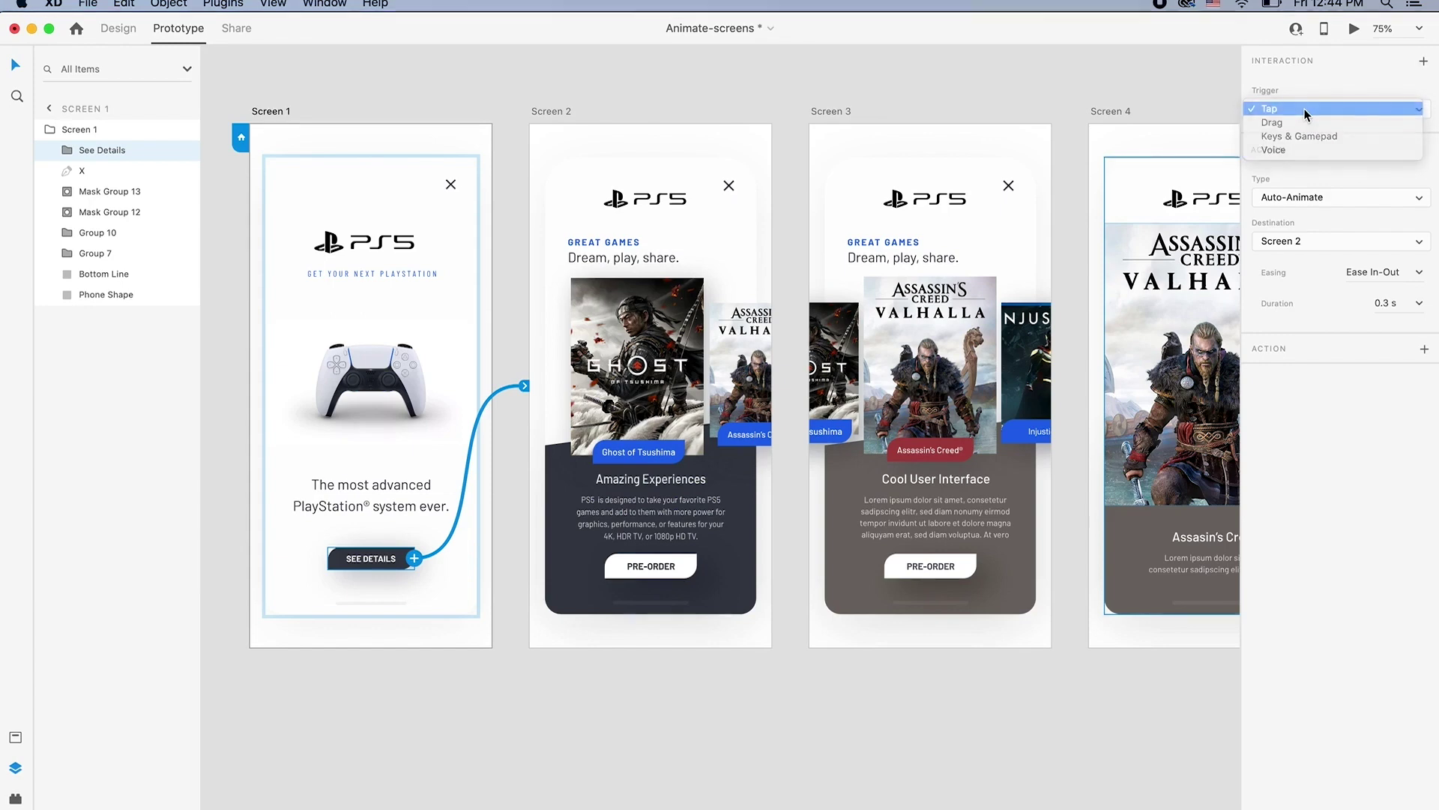
left_click(1303, 108)
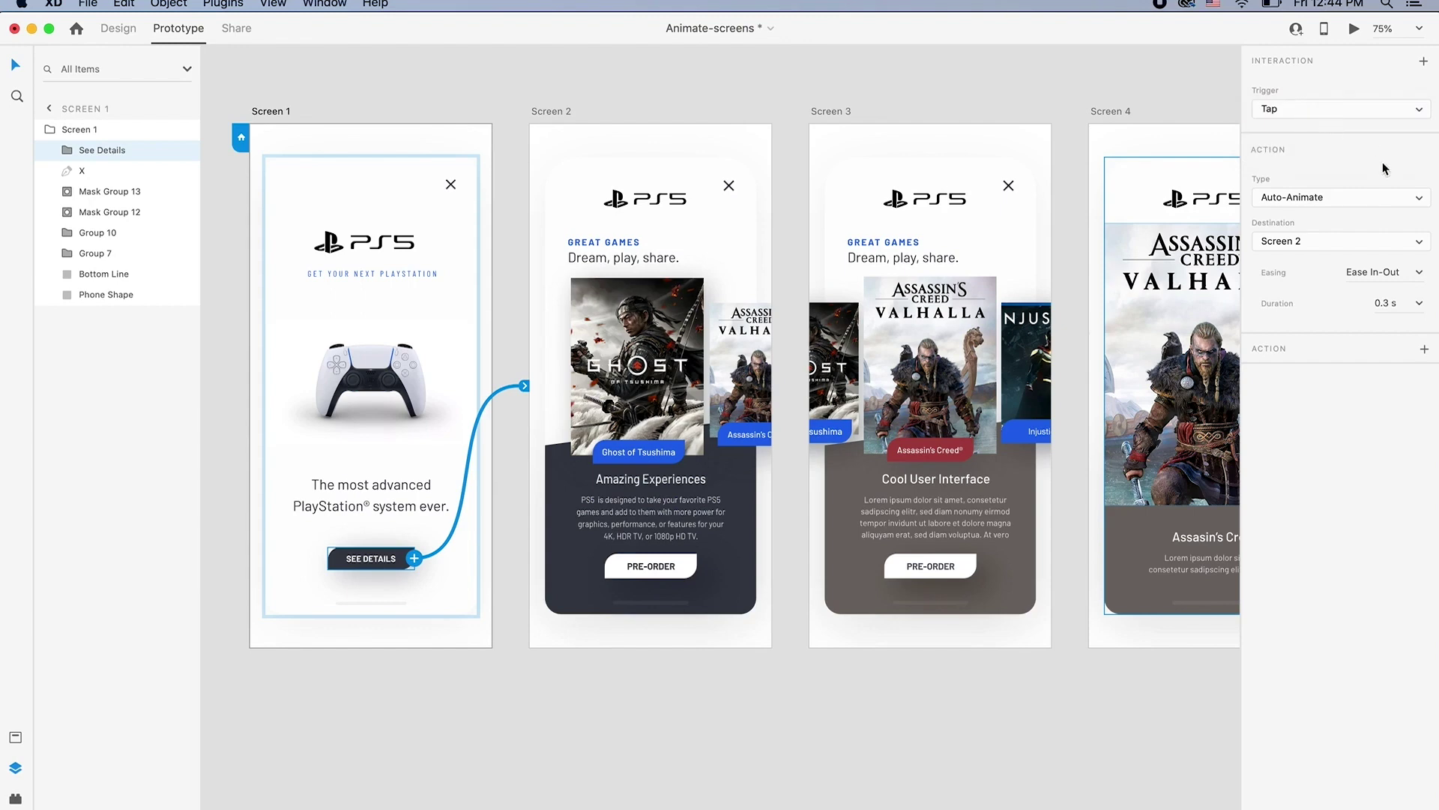
left_click(1325, 196)
left_click(1326, 197)
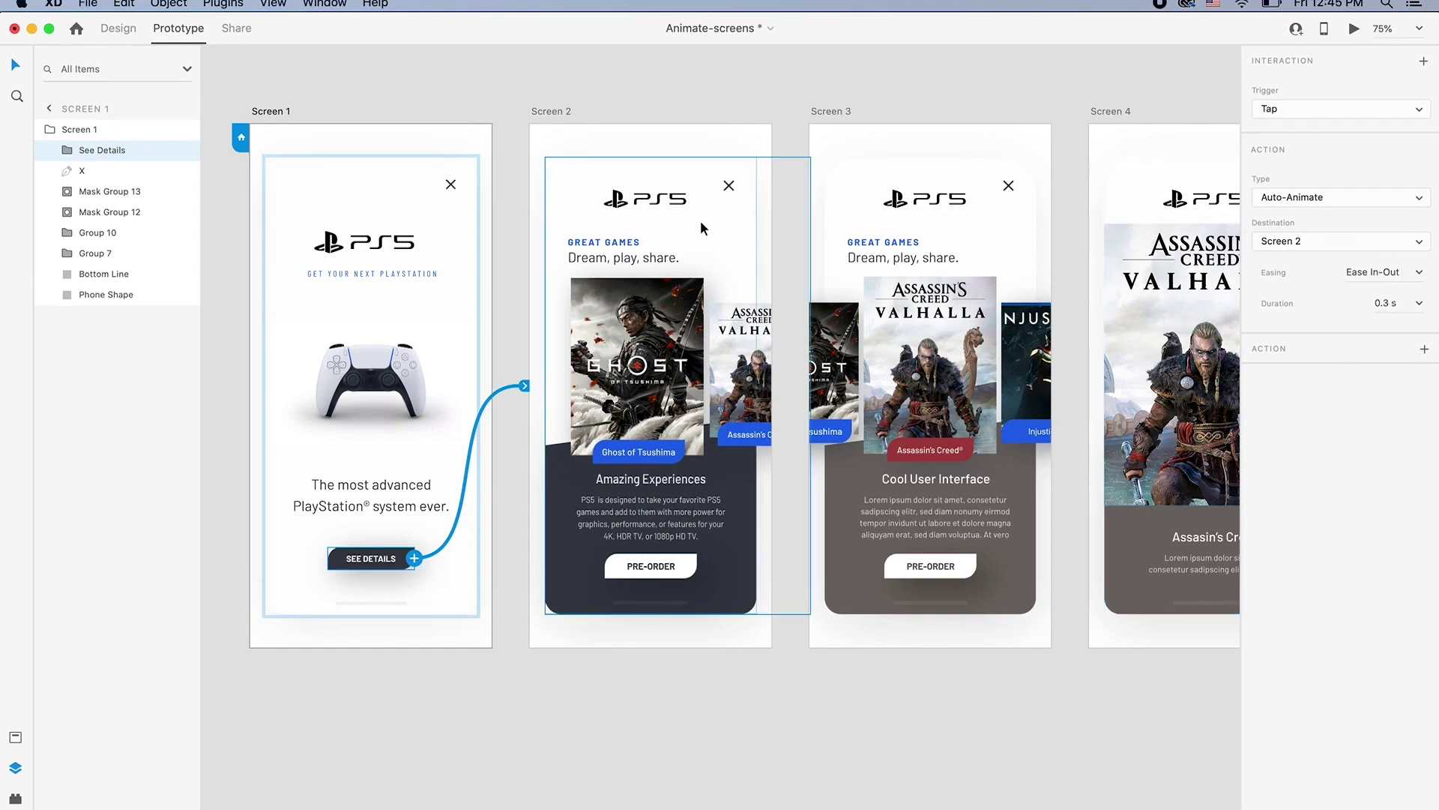
left_click(276, 110)
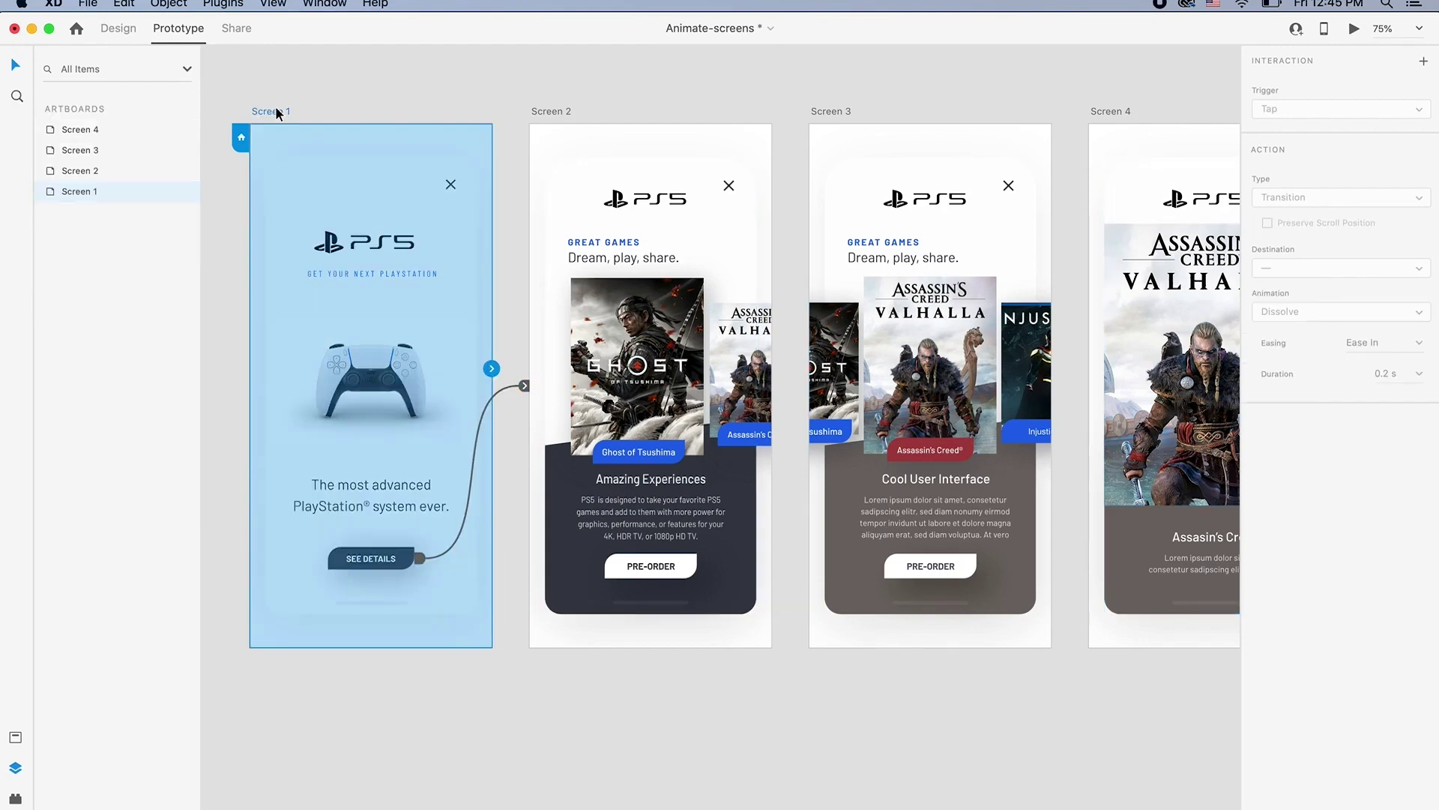
left_click(1355, 30)
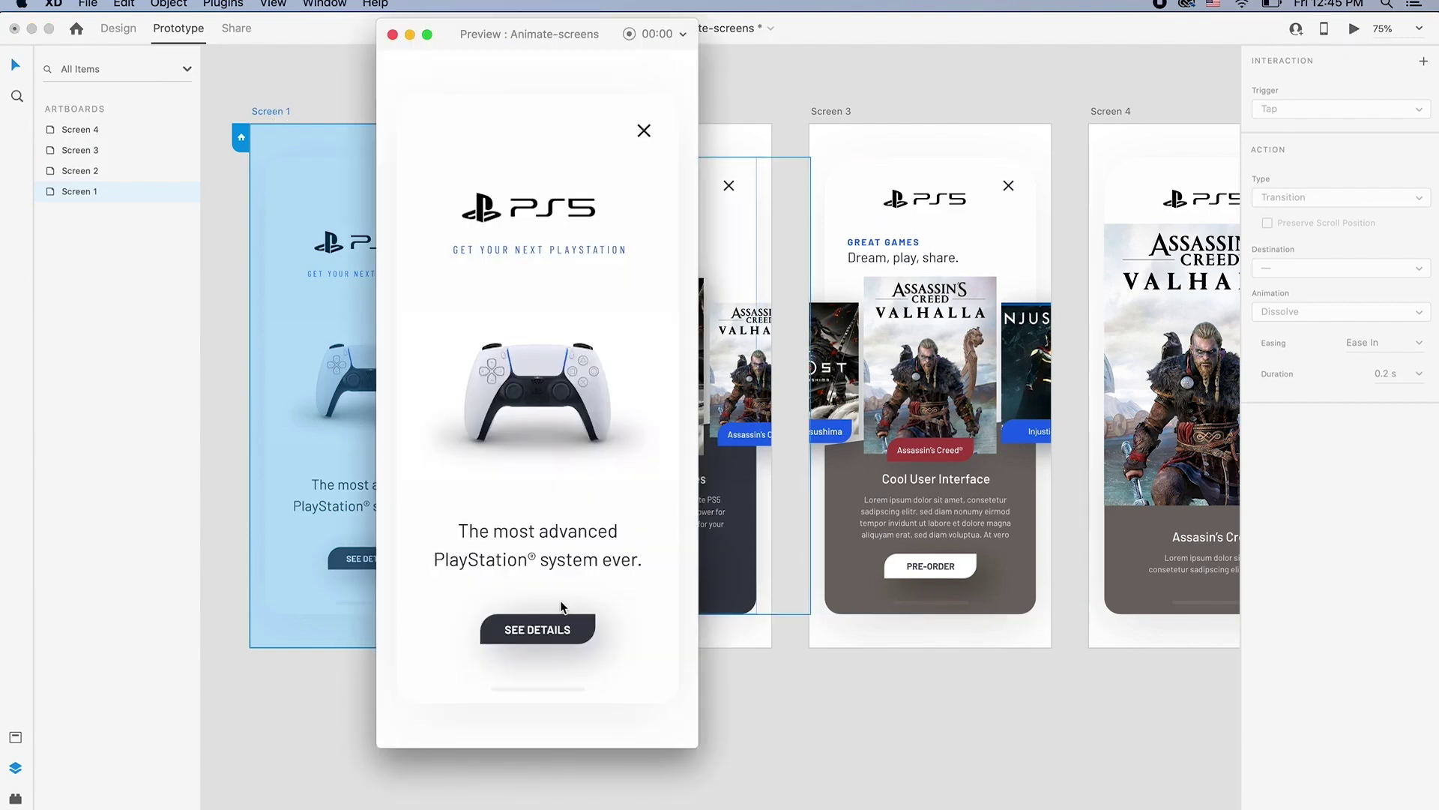
left_click(545, 634)
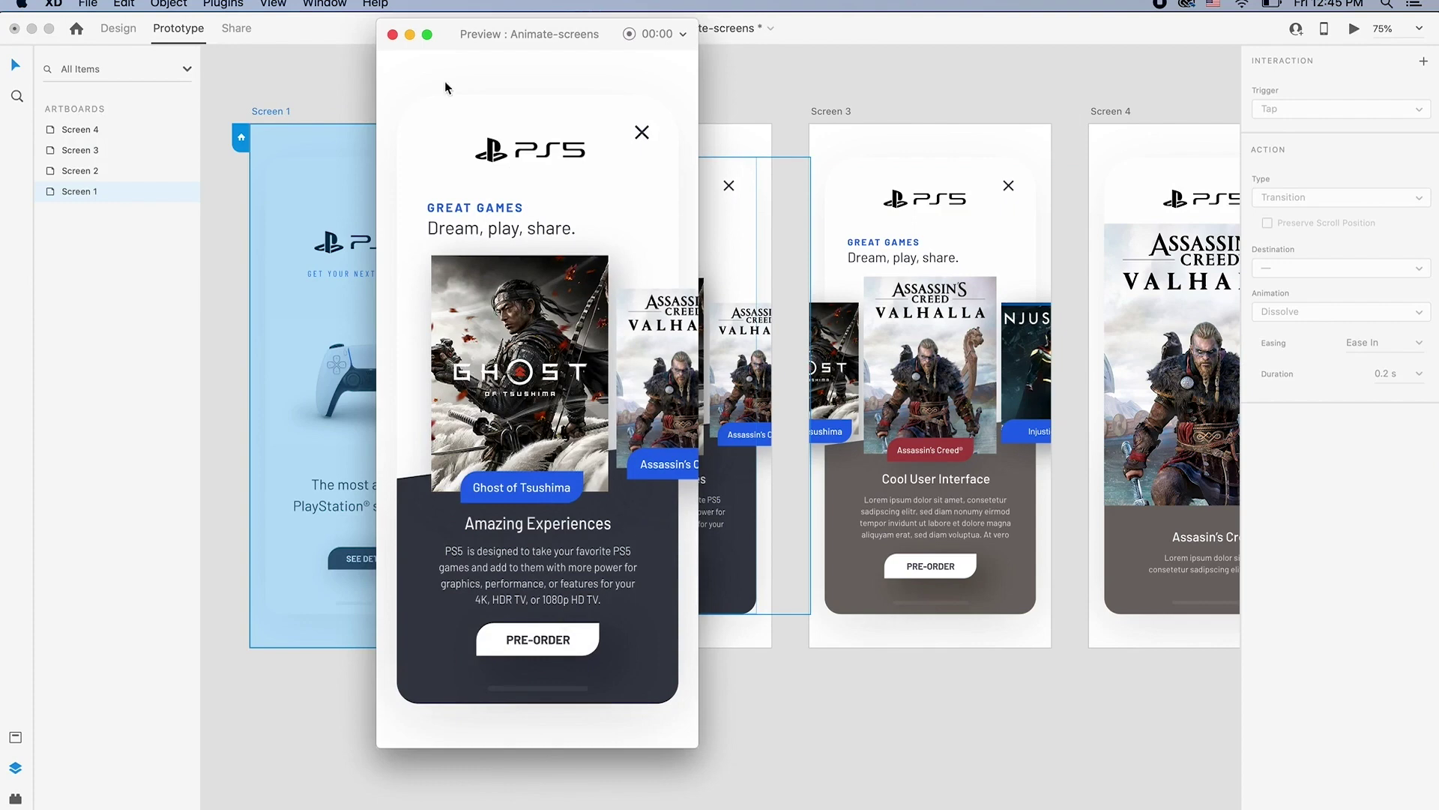
left_click(392, 35)
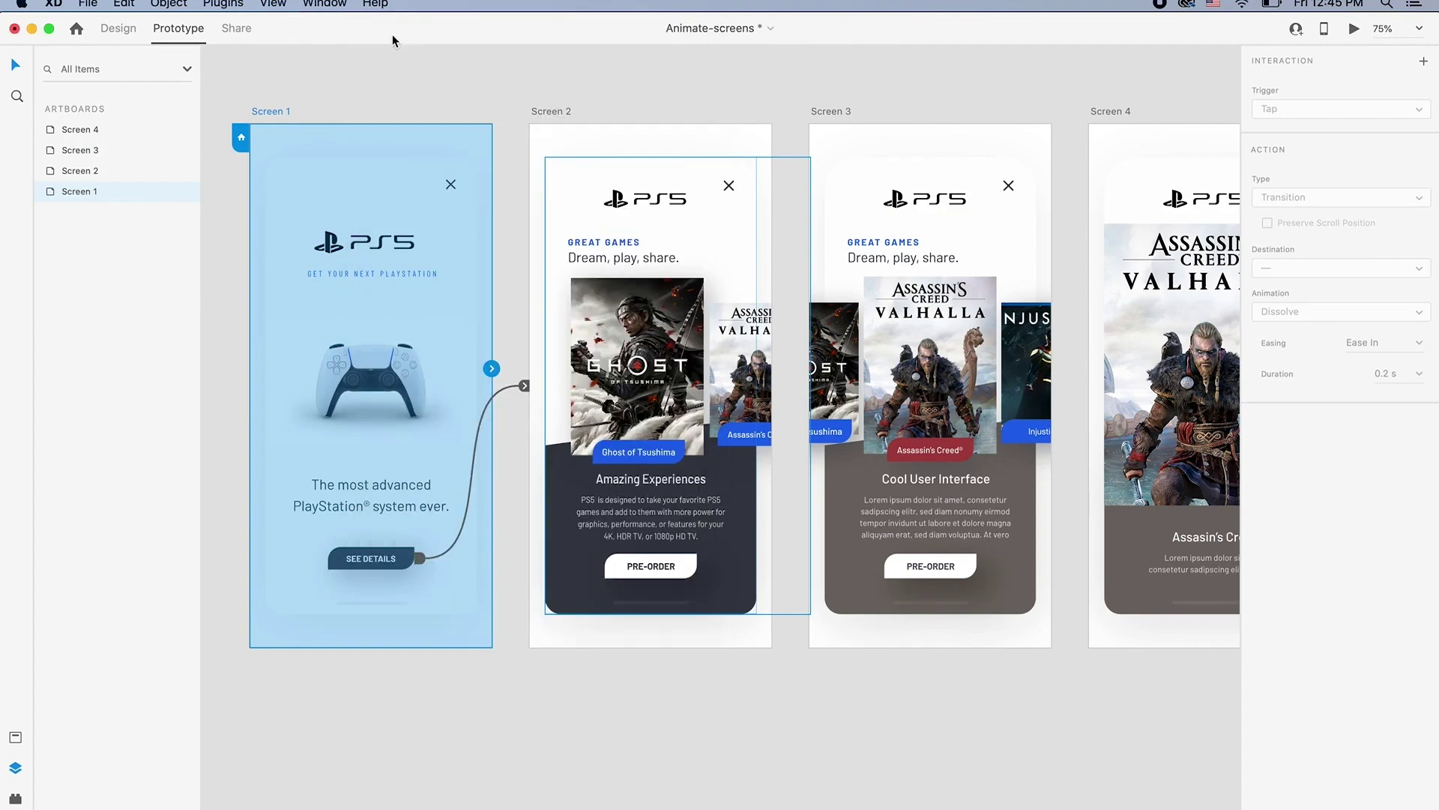
Select the whole Game 2 (Assassin's Creed) card group in Screen 2's carousel
left_click(553, 111)
left_click(656, 102)
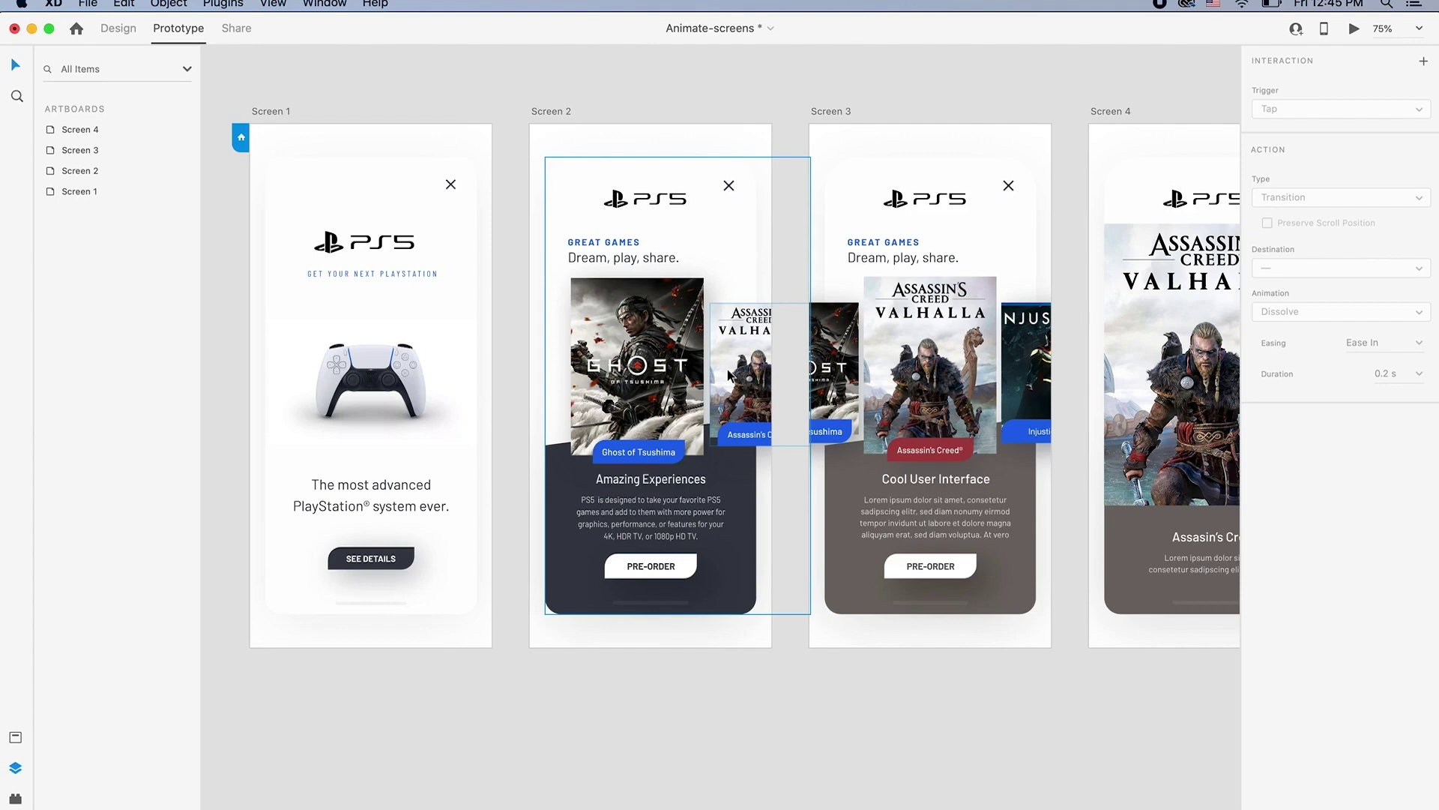
double_click(737, 313)
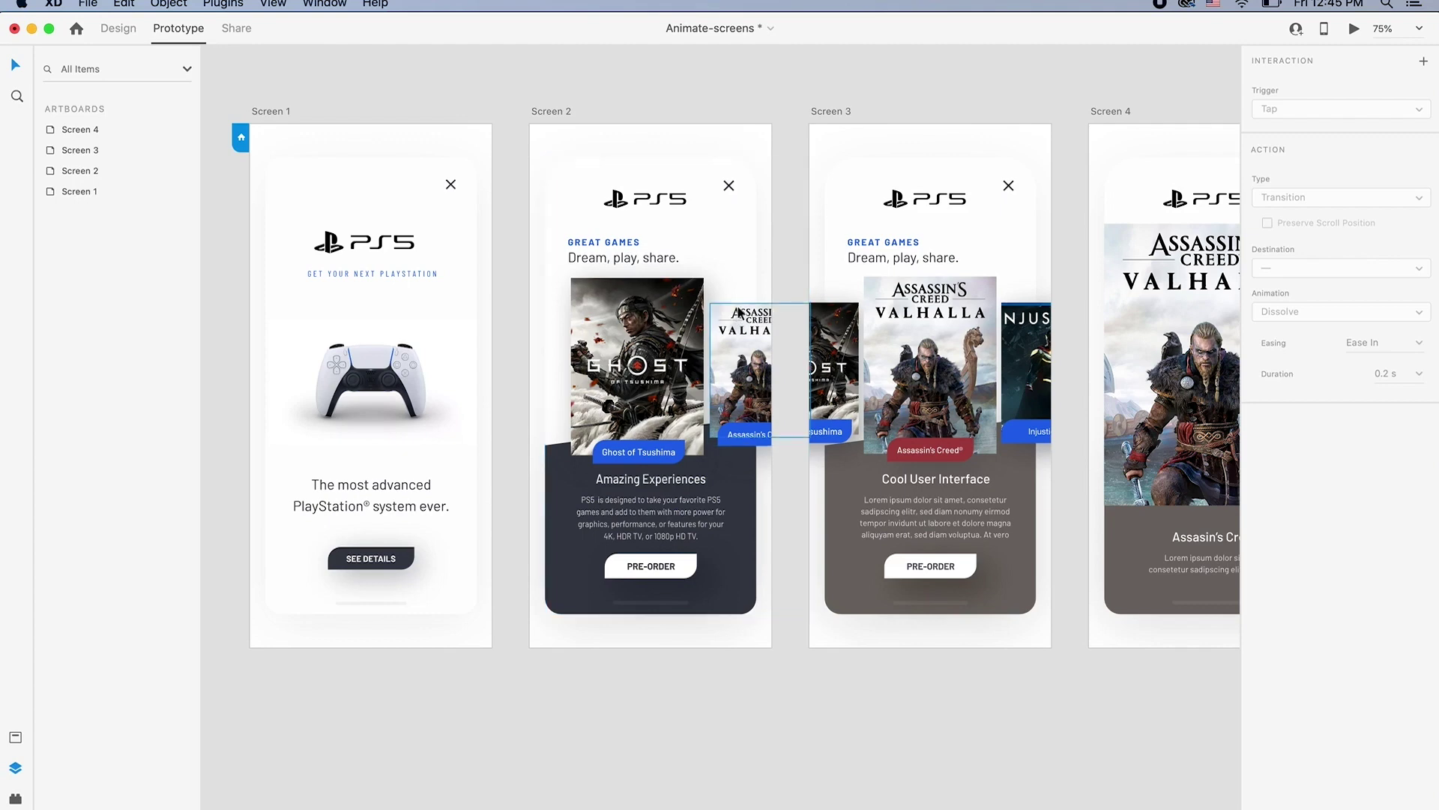
double_click(737, 314)
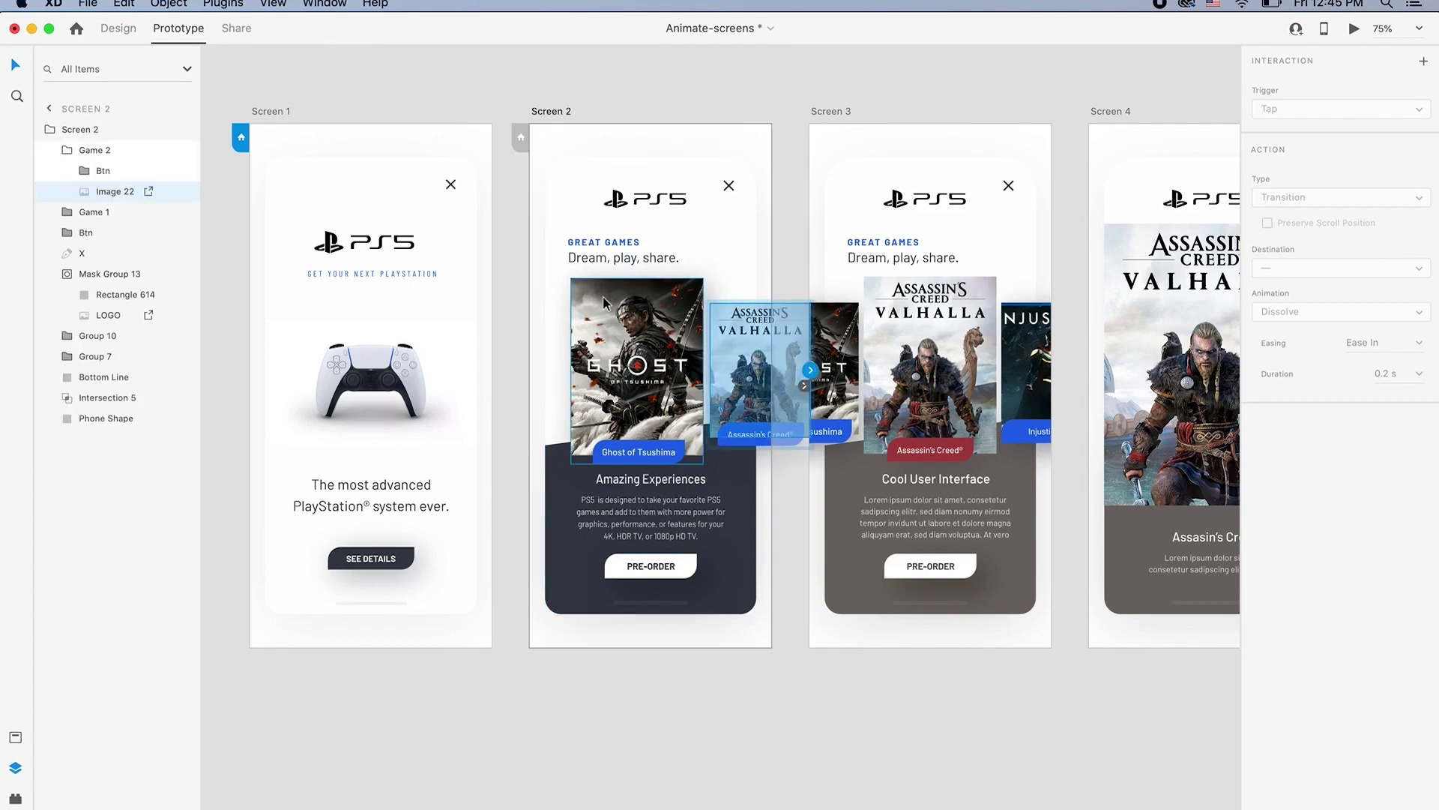
left_click(66, 151)
left_click(117, 150)
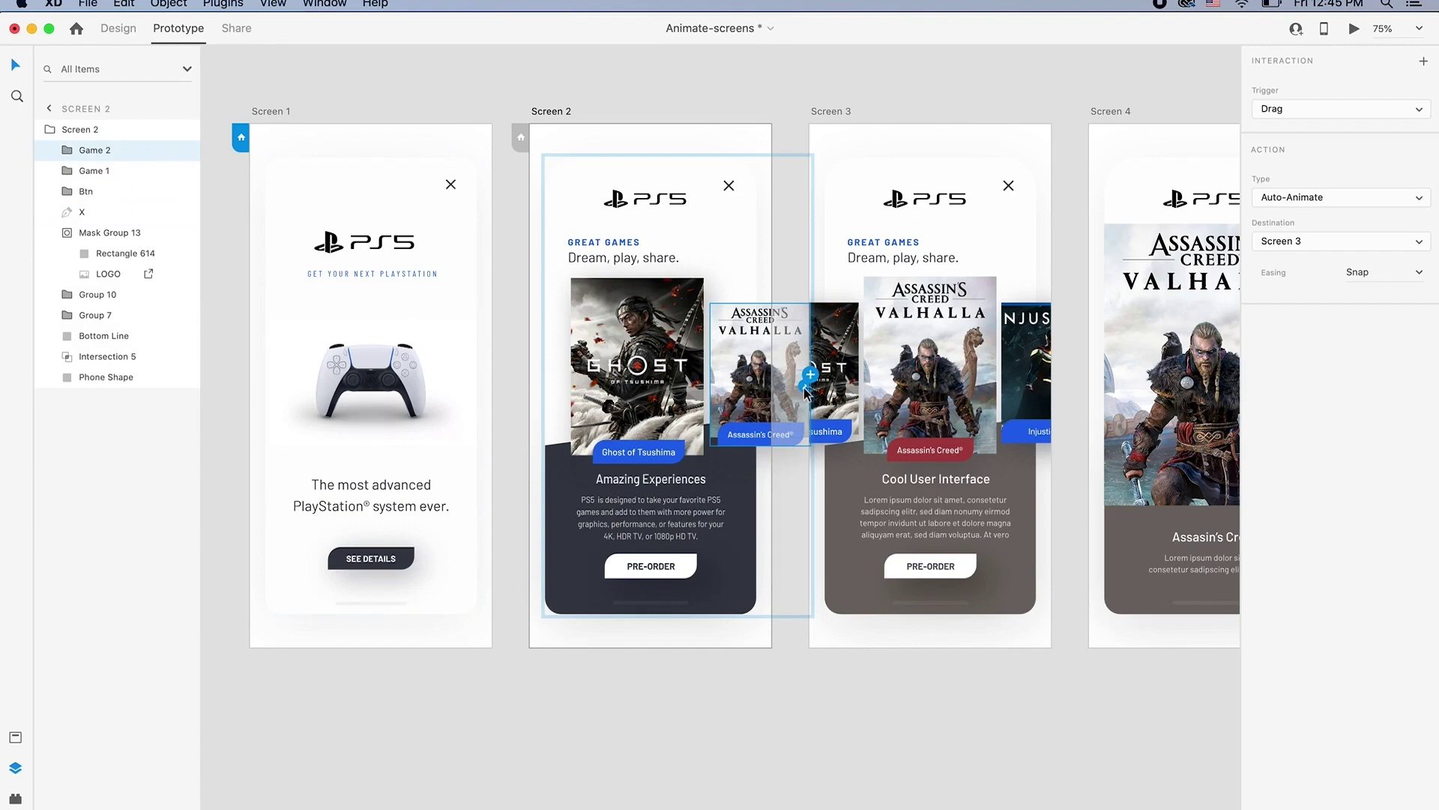
Link the Game 2 card to Screen 3 on Drag with Snap easing, then preview from Screen 2
left_click_drag(805, 384, 928, 377)
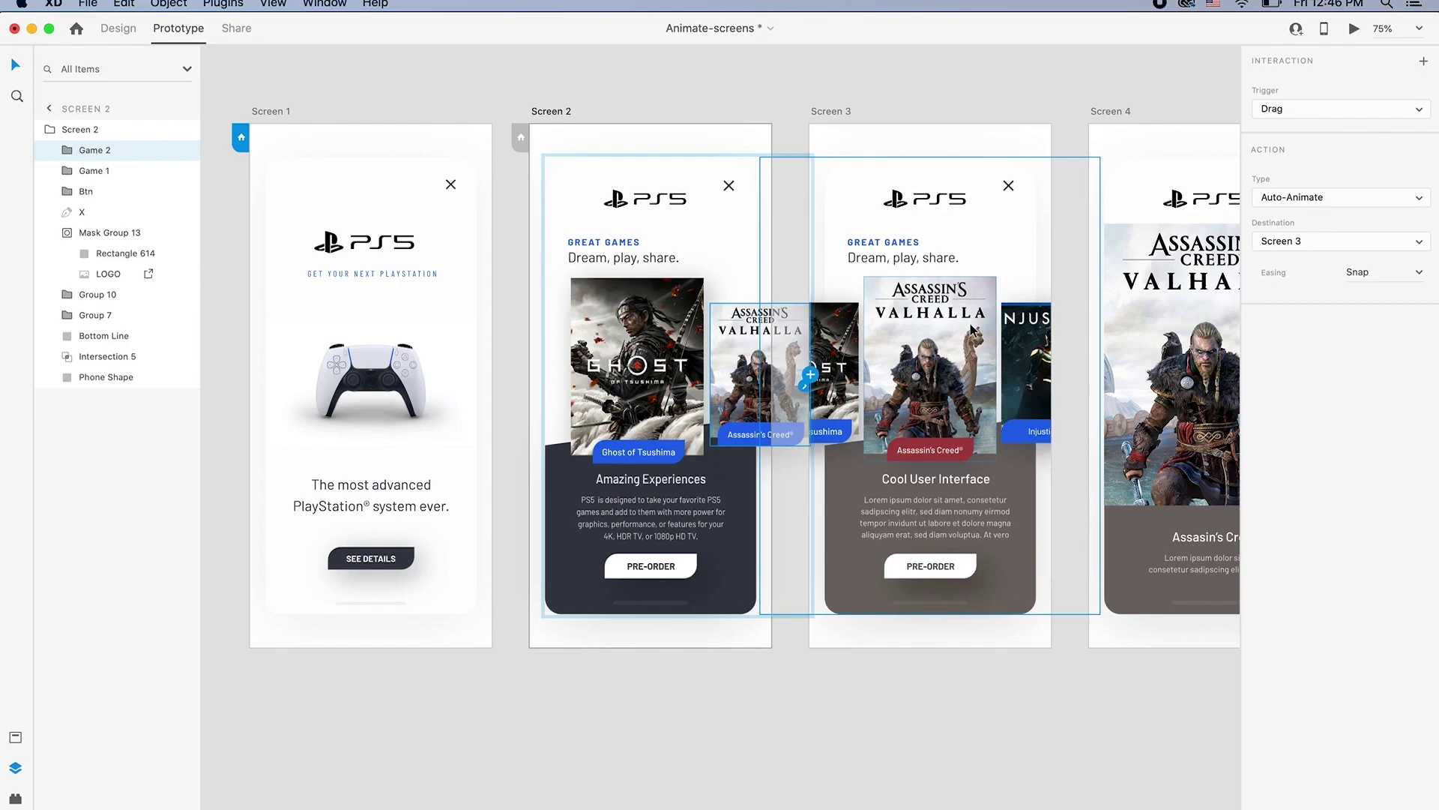
left_click(1339, 113)
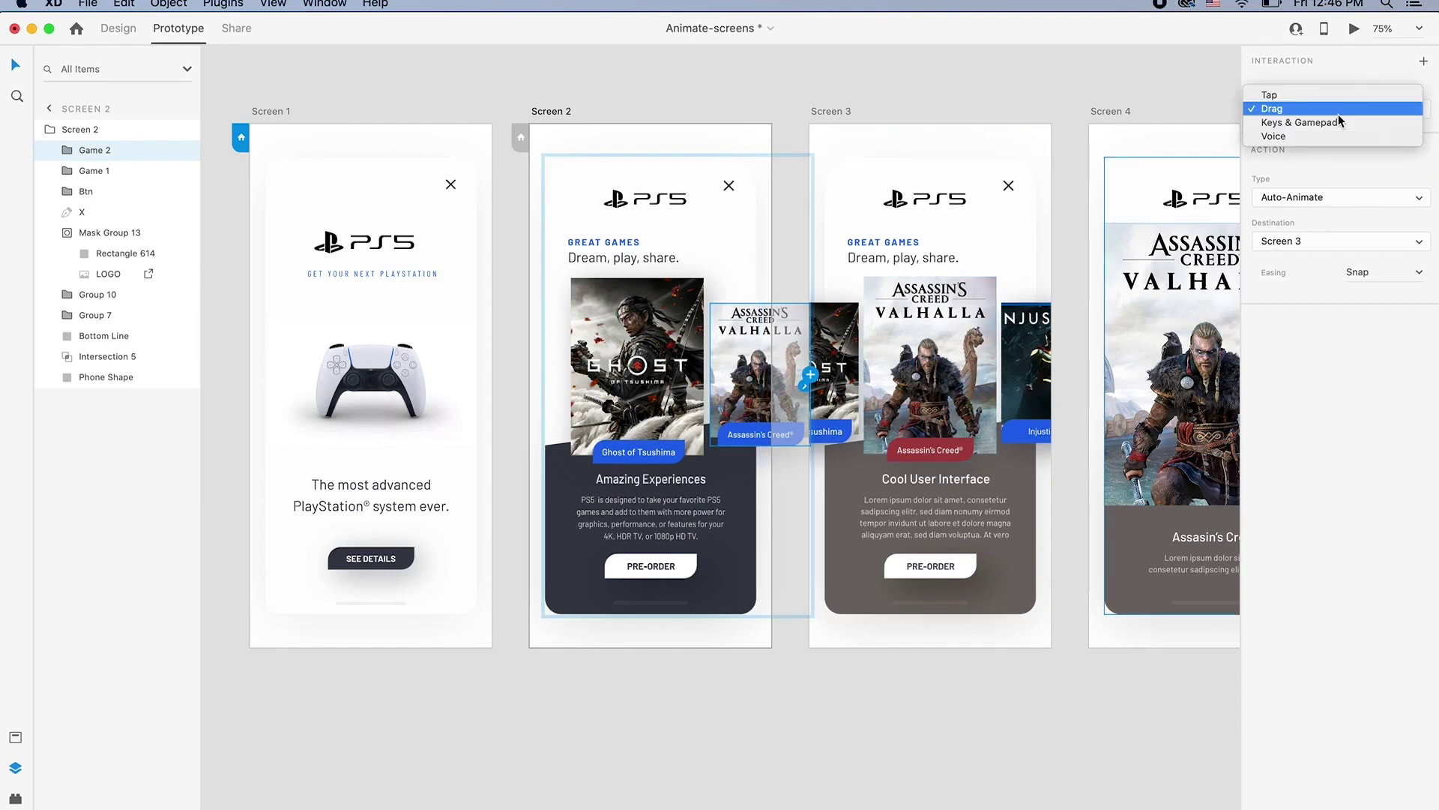
left_click(1296, 112)
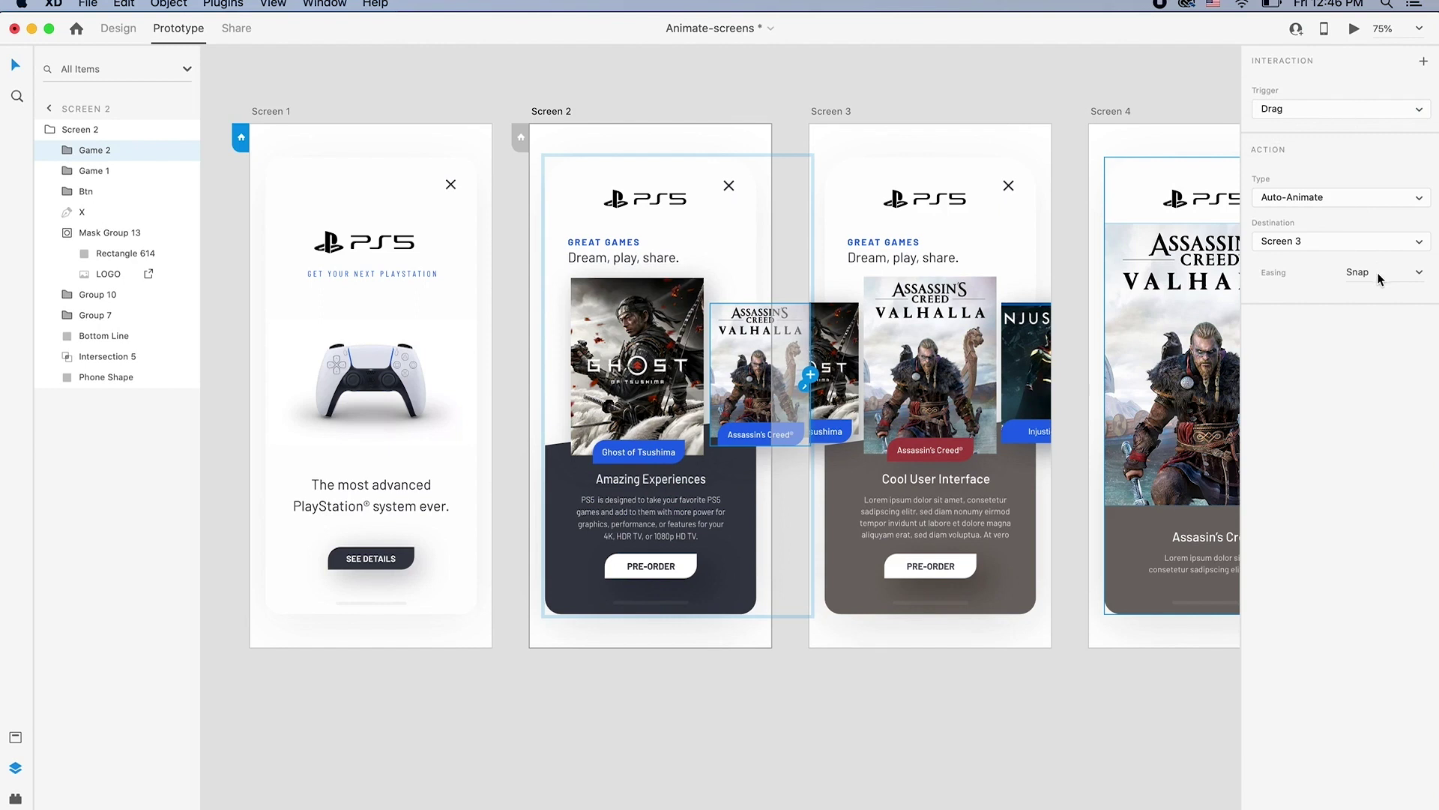
left_click(1418, 278)
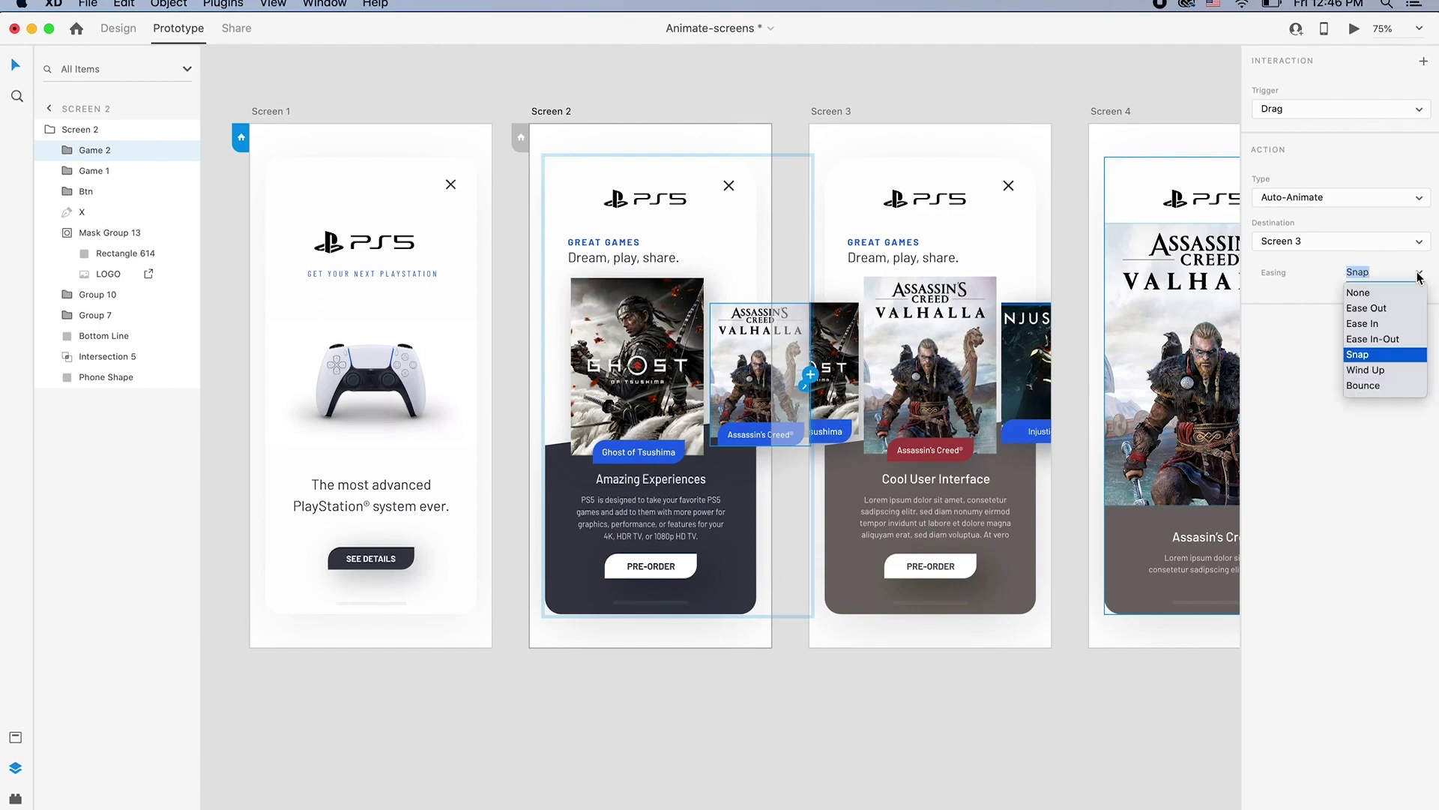
left_click(1376, 357)
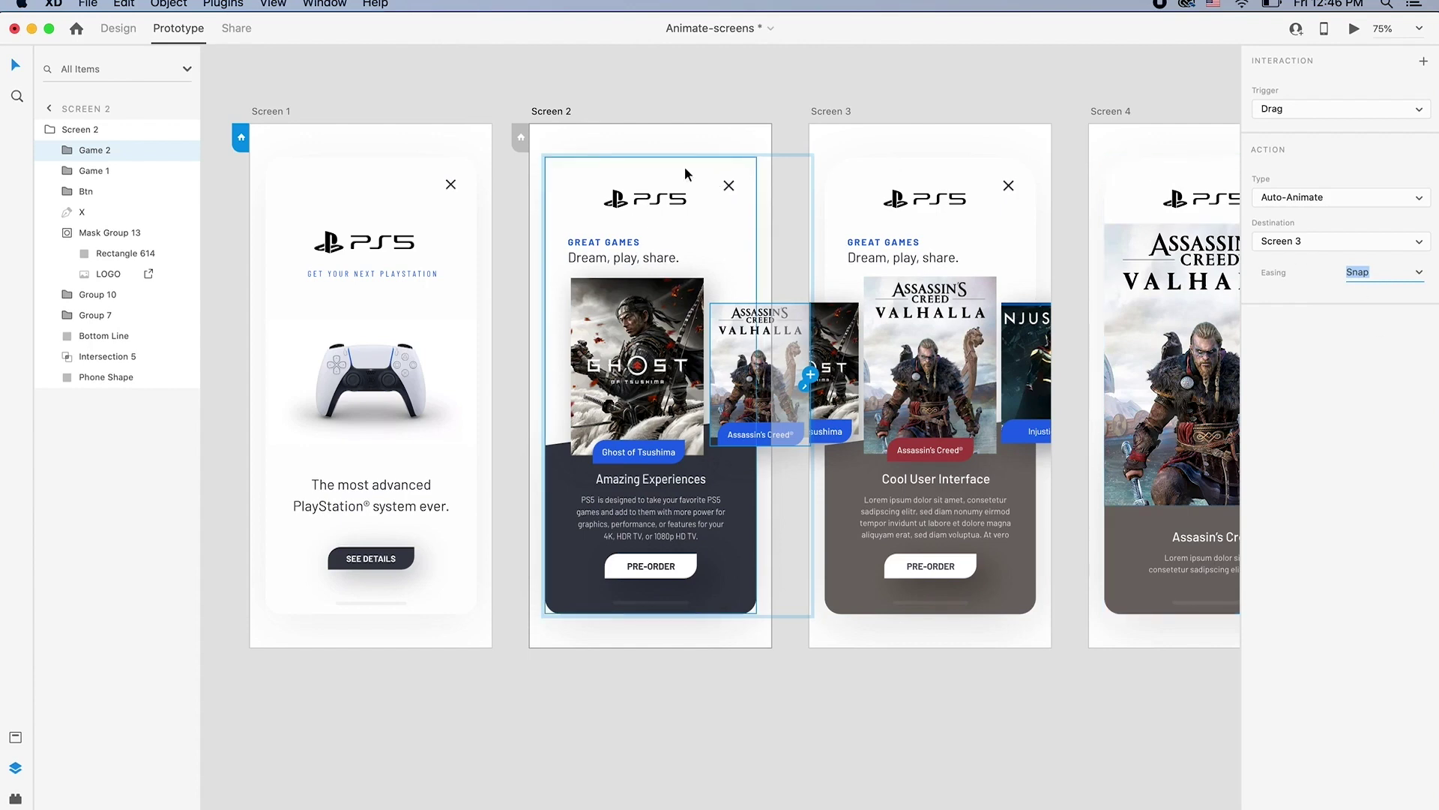
left_click(552, 111)
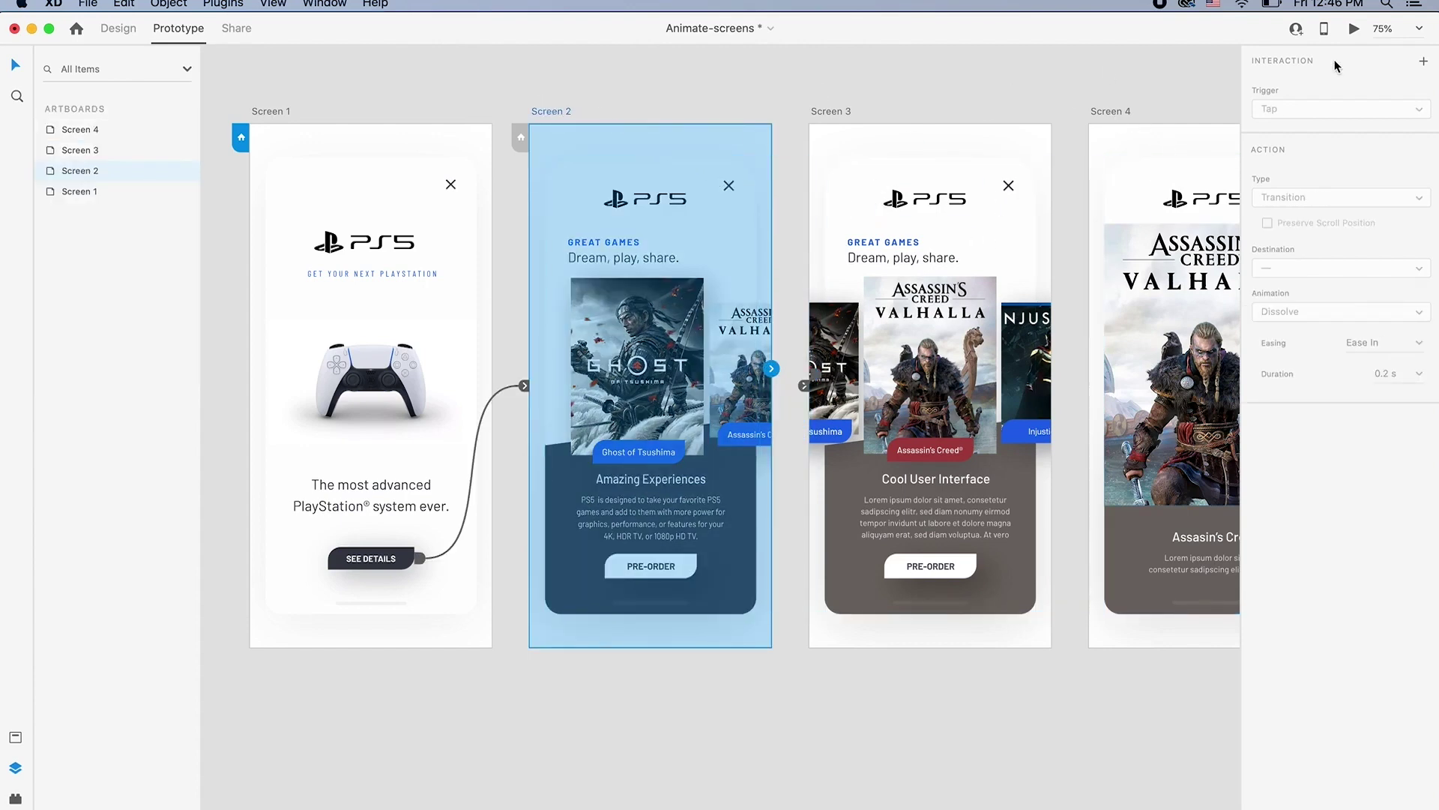
left_click(1354, 30)
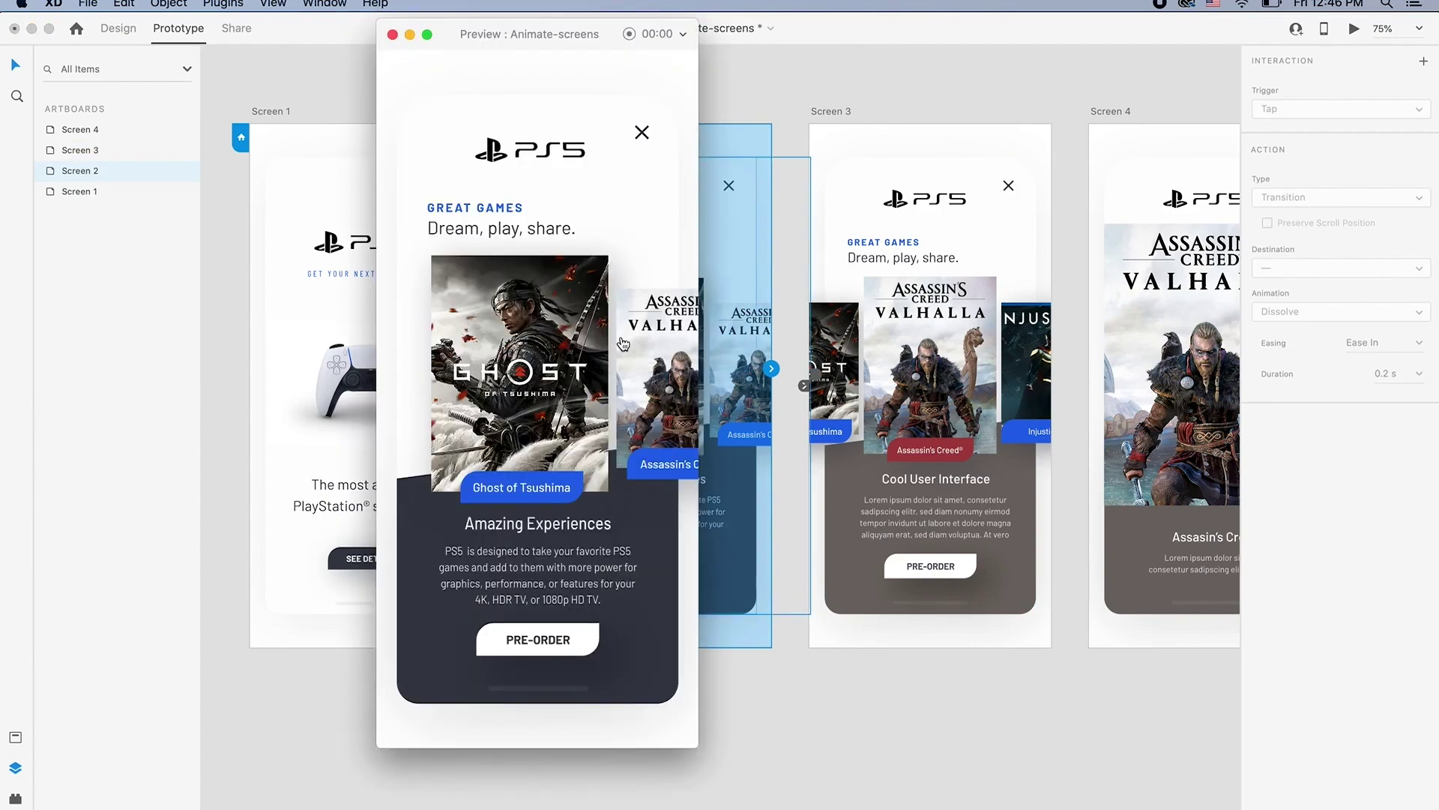
Slide the Assassin's Creed card to Screen 3's Valhalla card in the preview, then close it
left_click(645, 367)
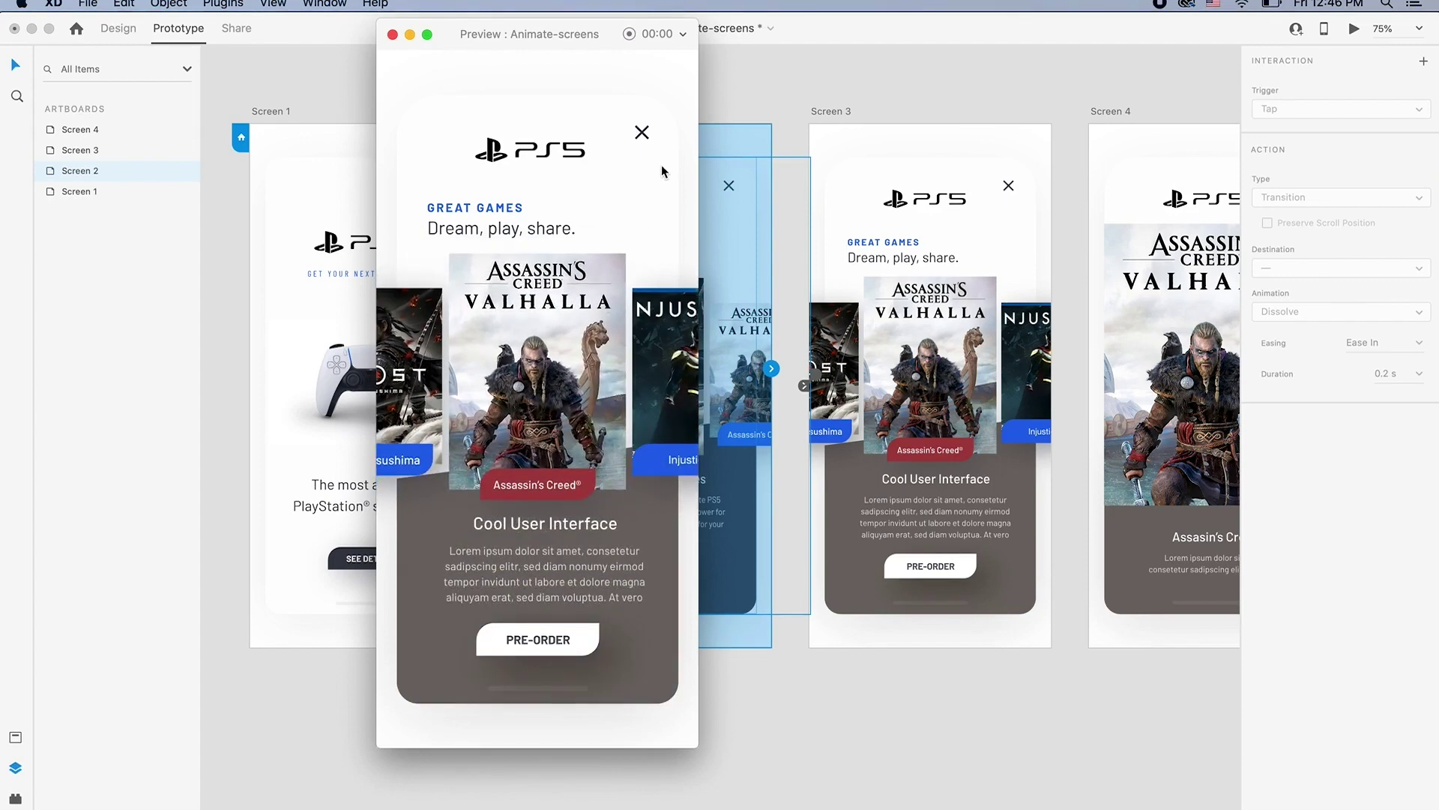
left_click(392, 35)
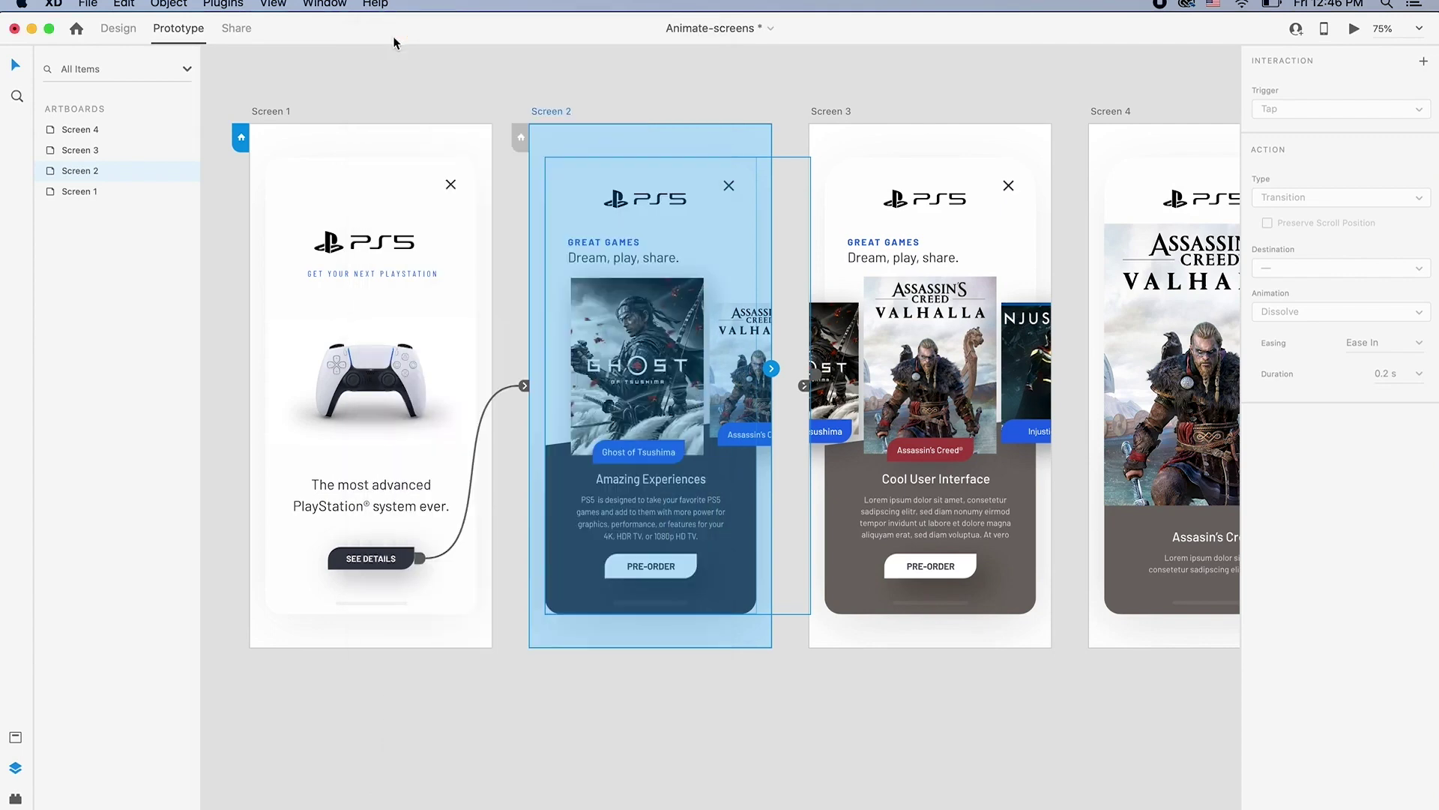
Select the whole Game 1 (Ghost of Tsushima) card group on Screen 3
left_click(835, 110)
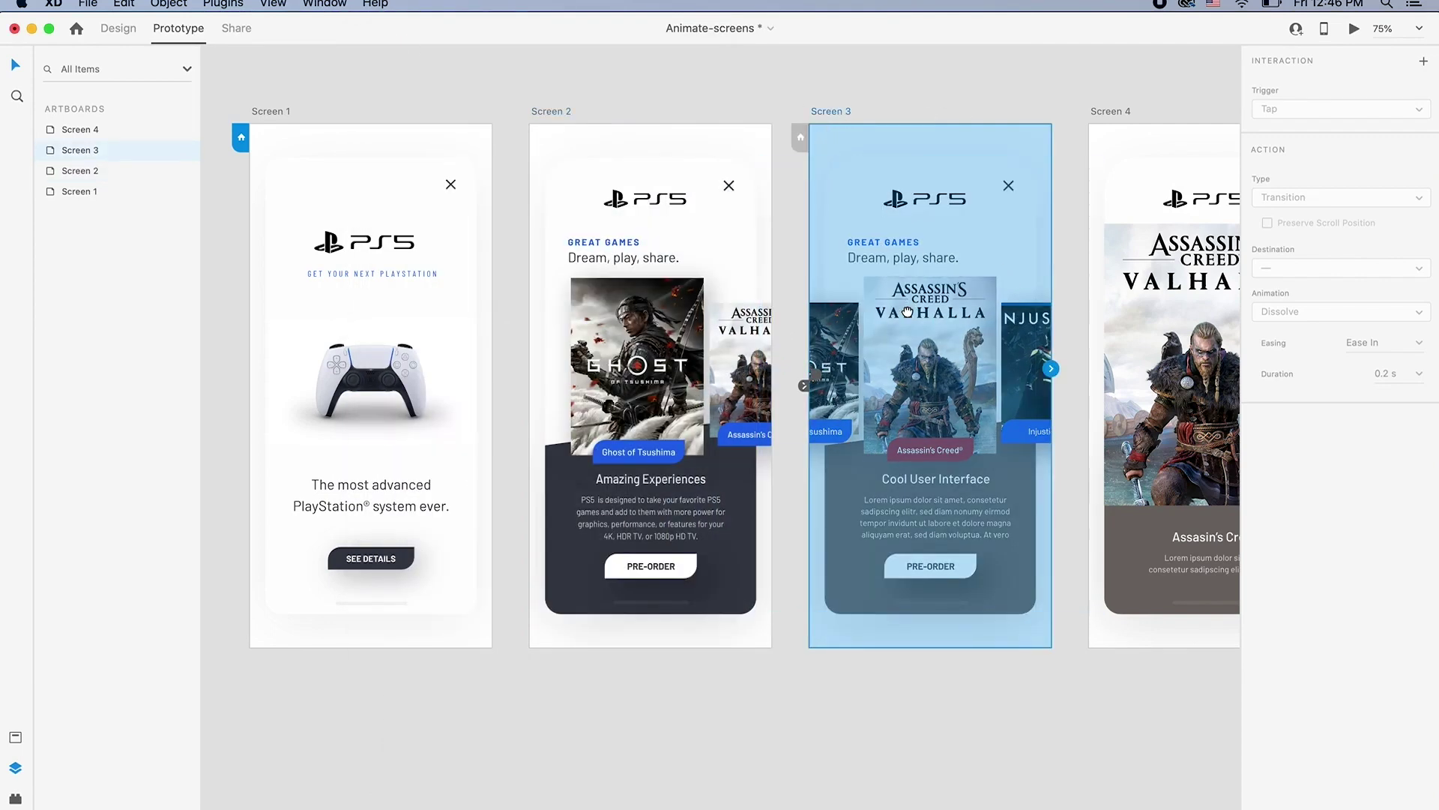
left_click_drag(907, 311, 644, 306)
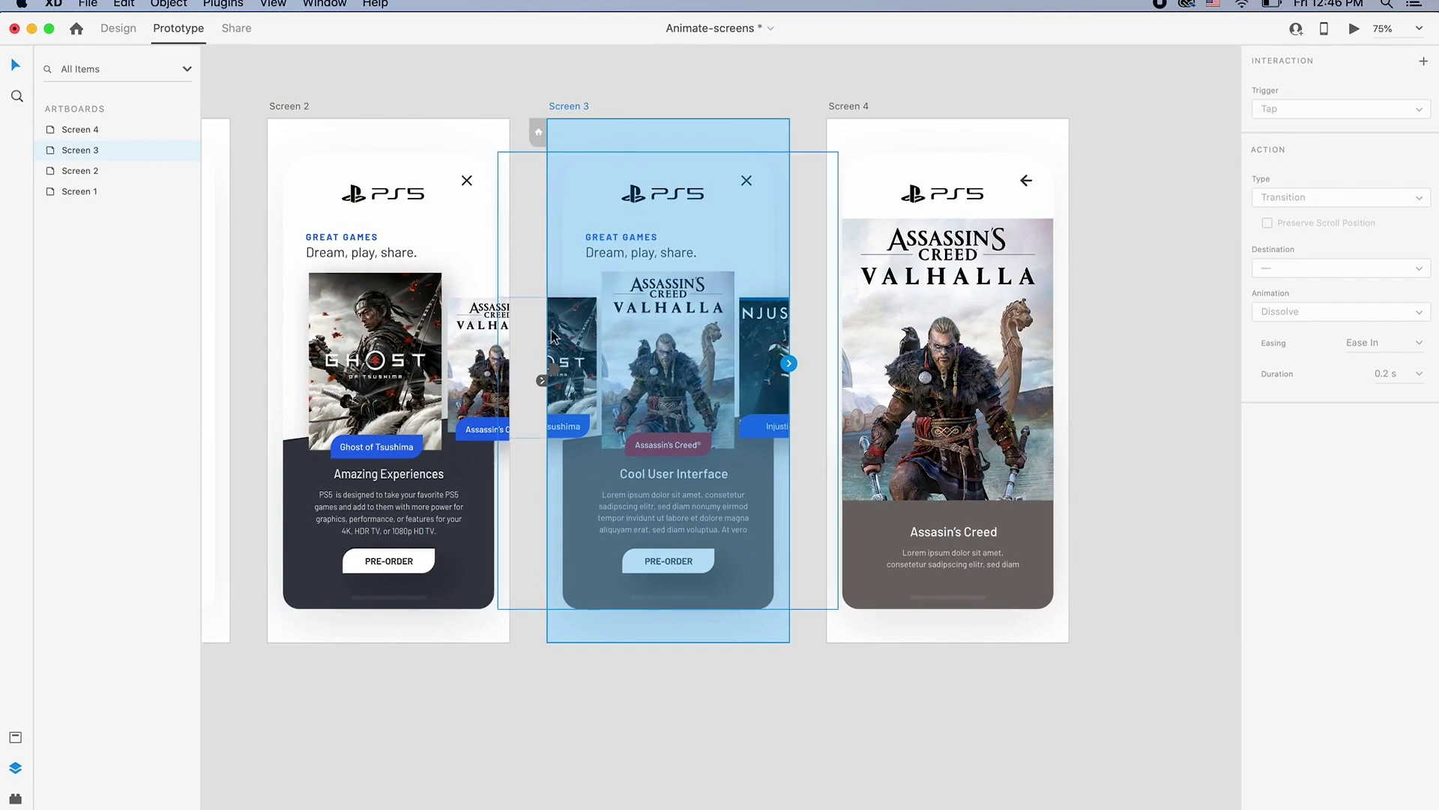
left_click(586, 315, "super")
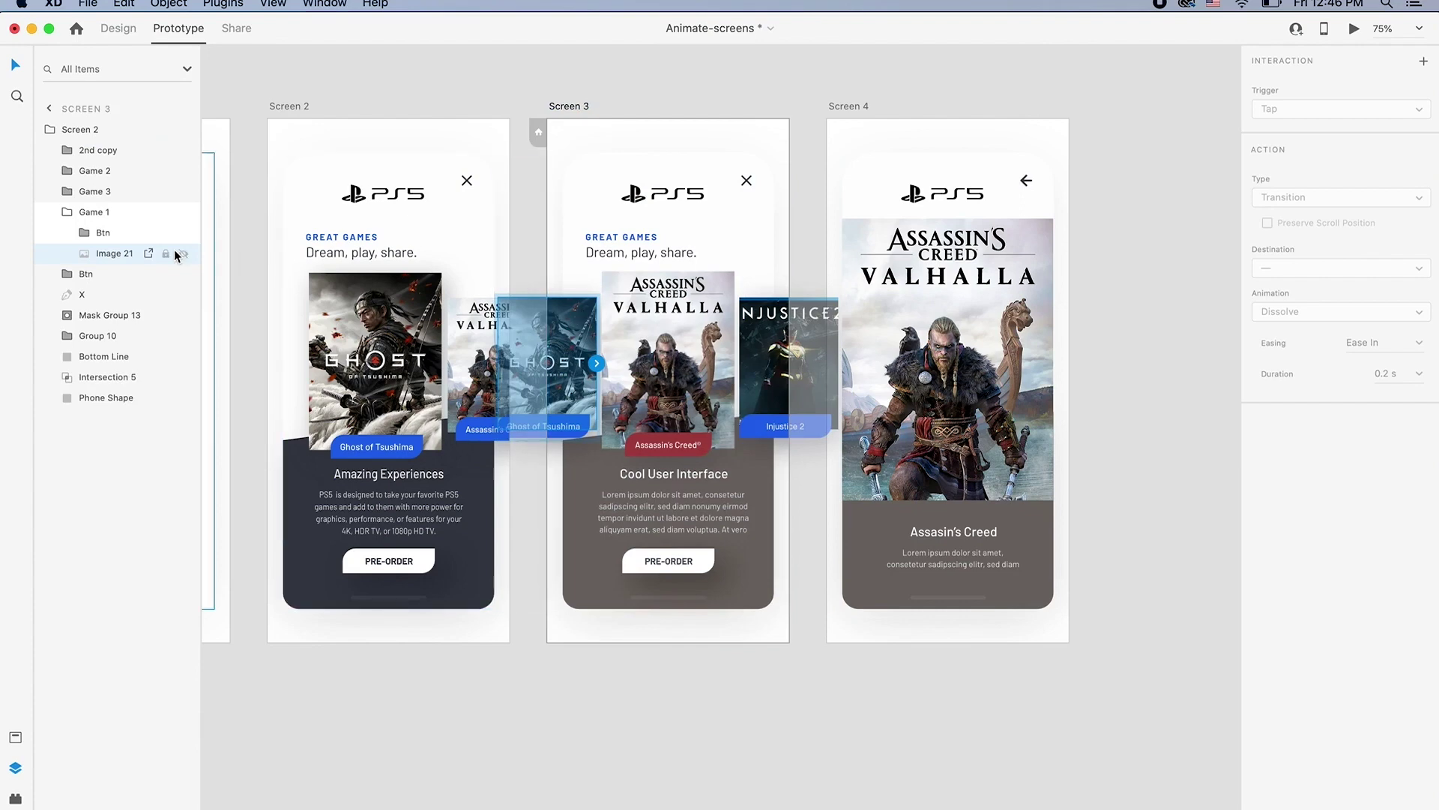
left_click(67, 212)
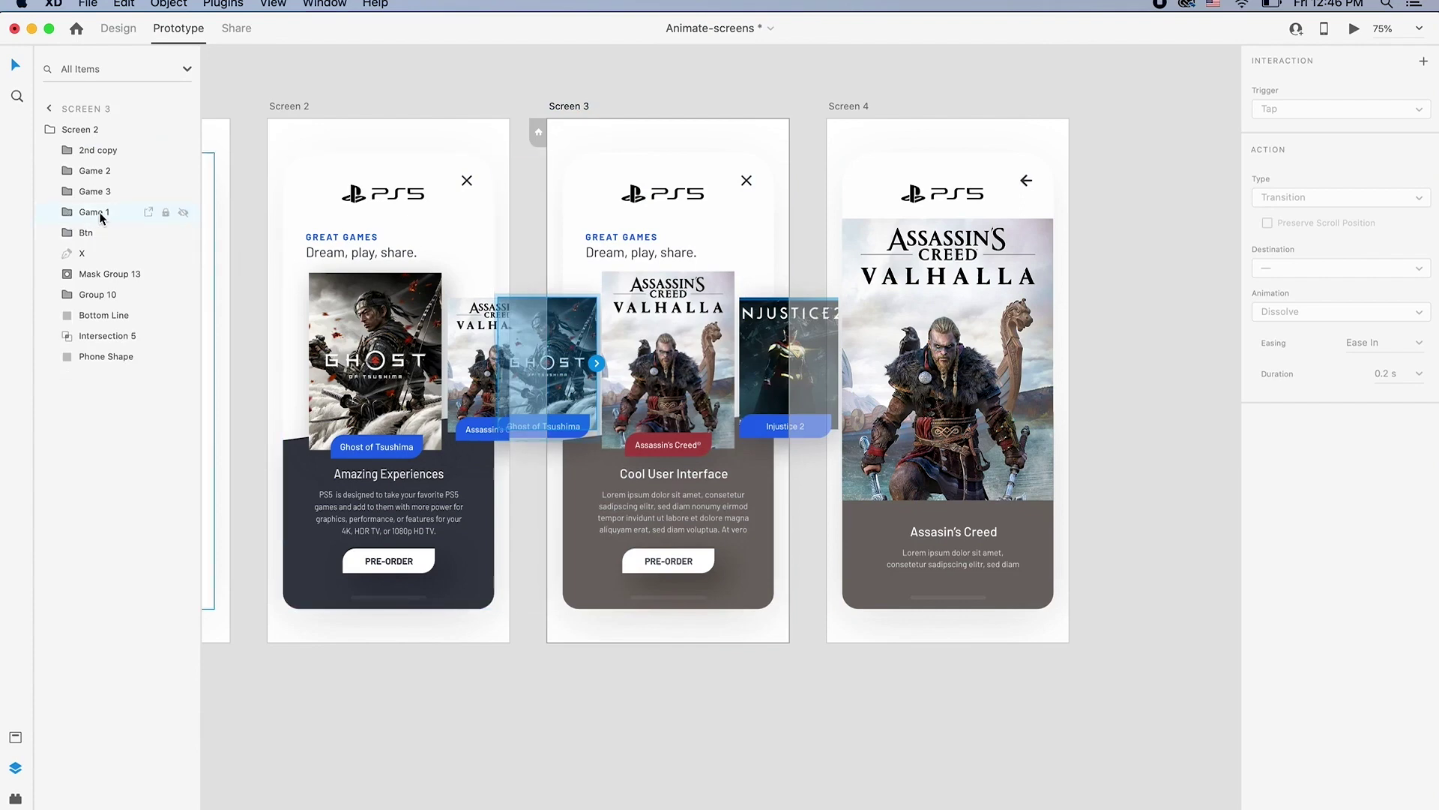
left_click(98, 214)
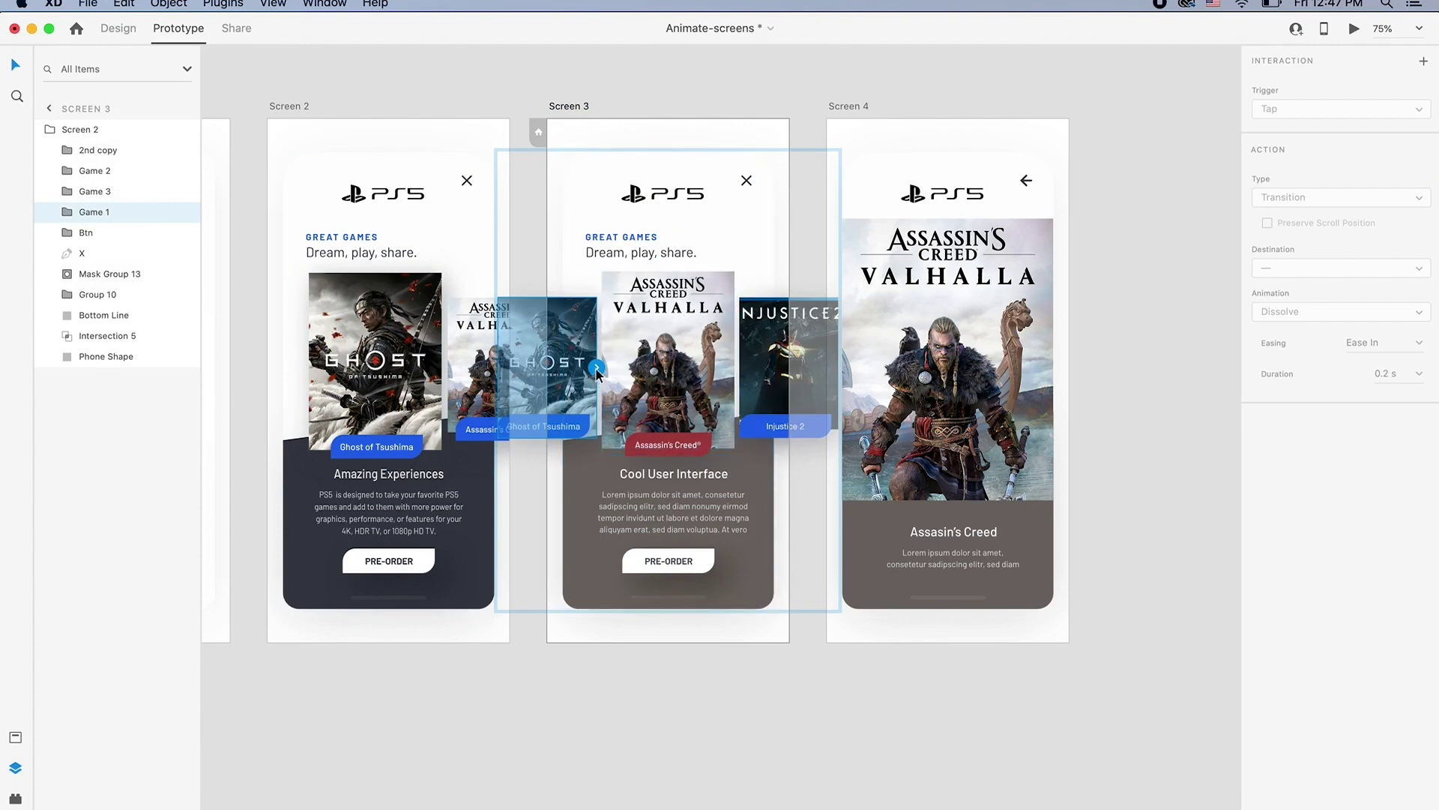
Link Game 1 back to Screen 2 with a Drag trigger, Auto-Animate and Snap easing
left_click_drag(596, 369, 474, 531)
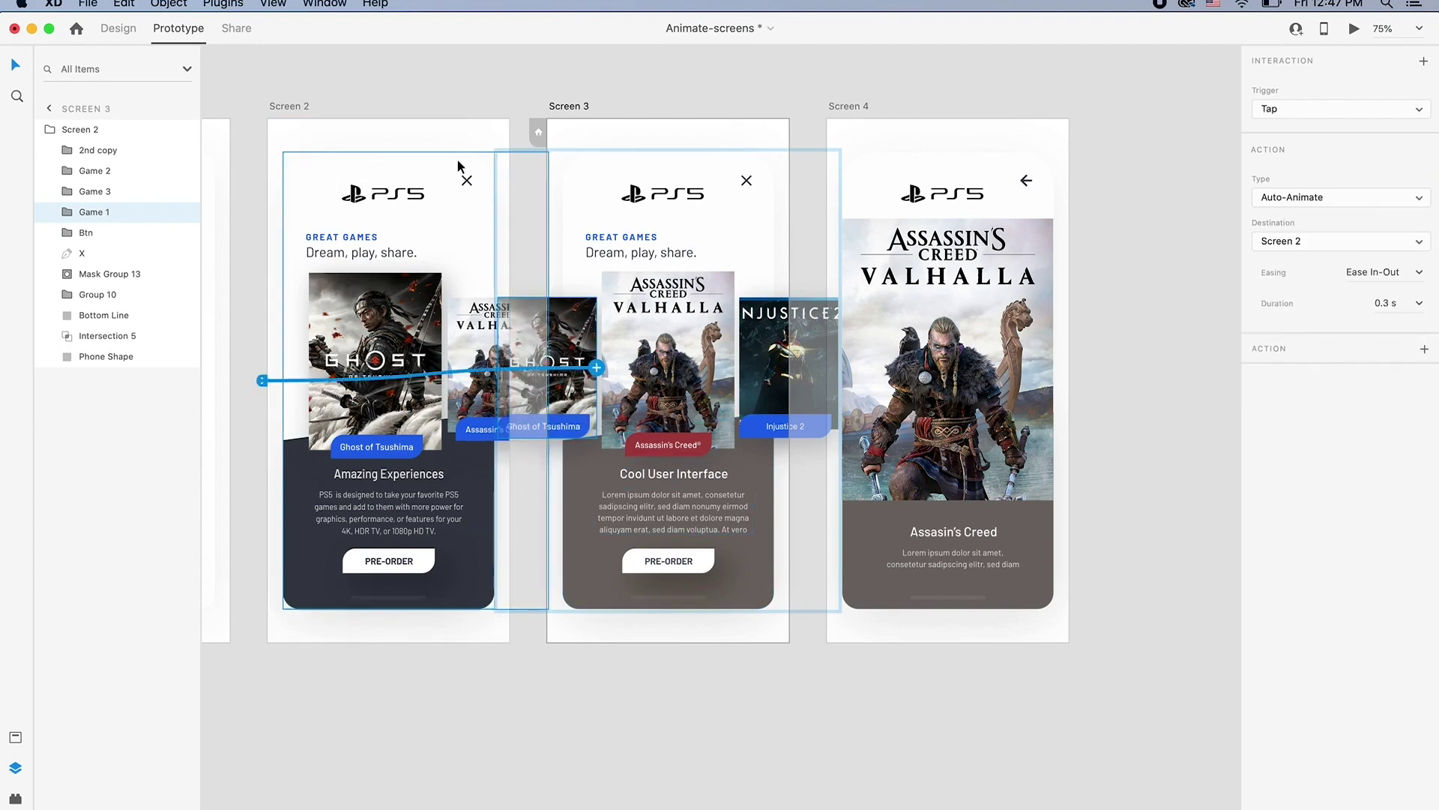
left_click(1284, 114)
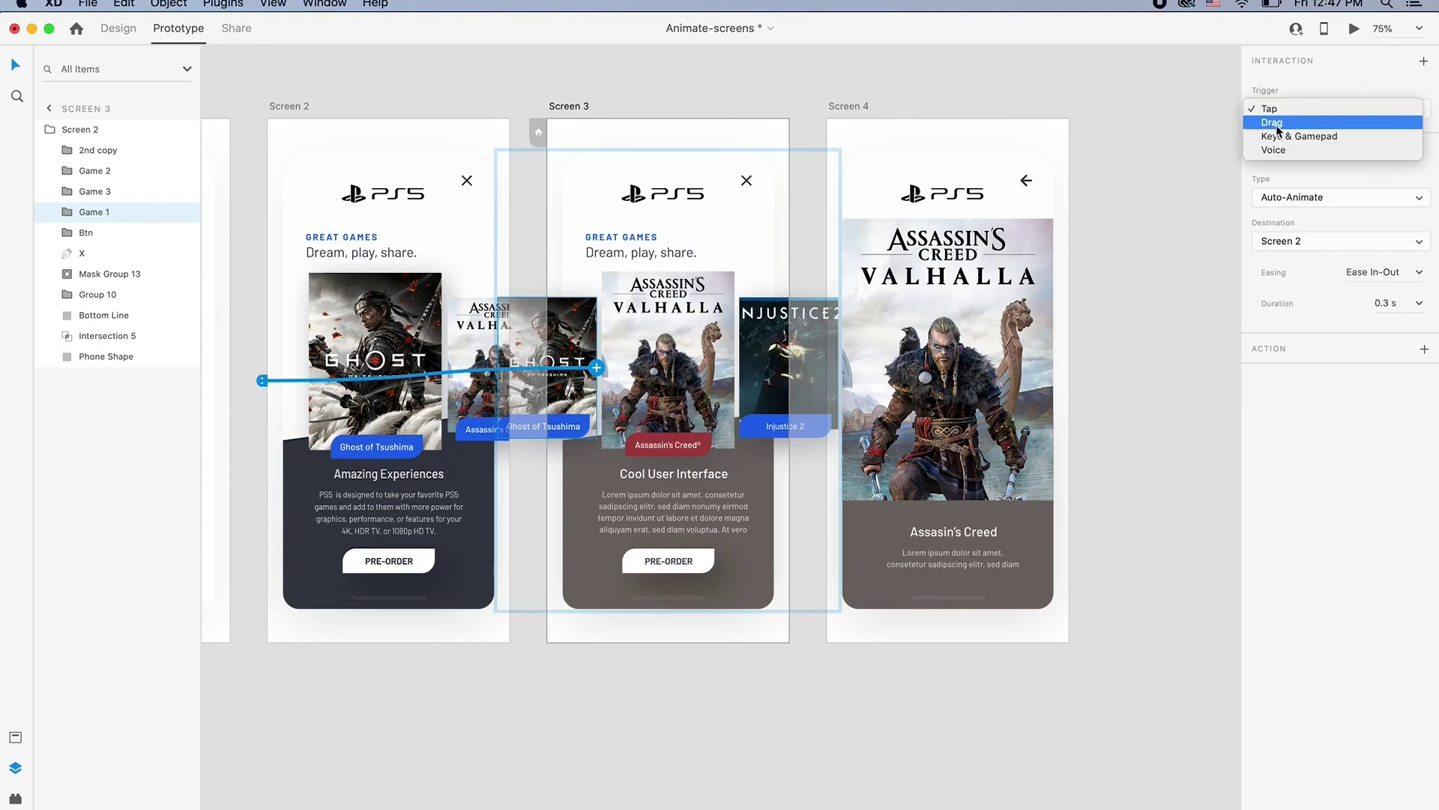
left_click(1276, 124)
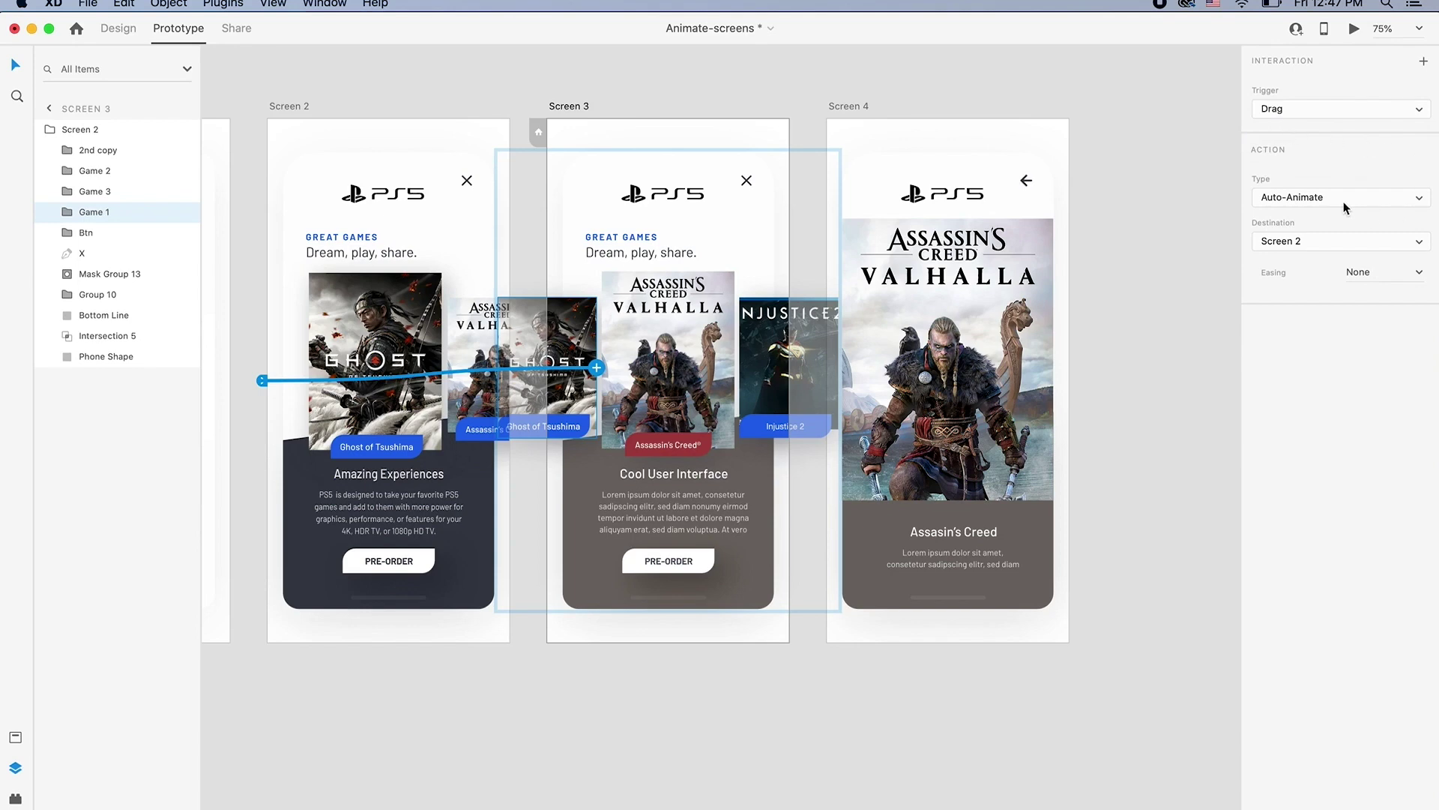
left_click(1410, 274)
left_click(1419, 272)
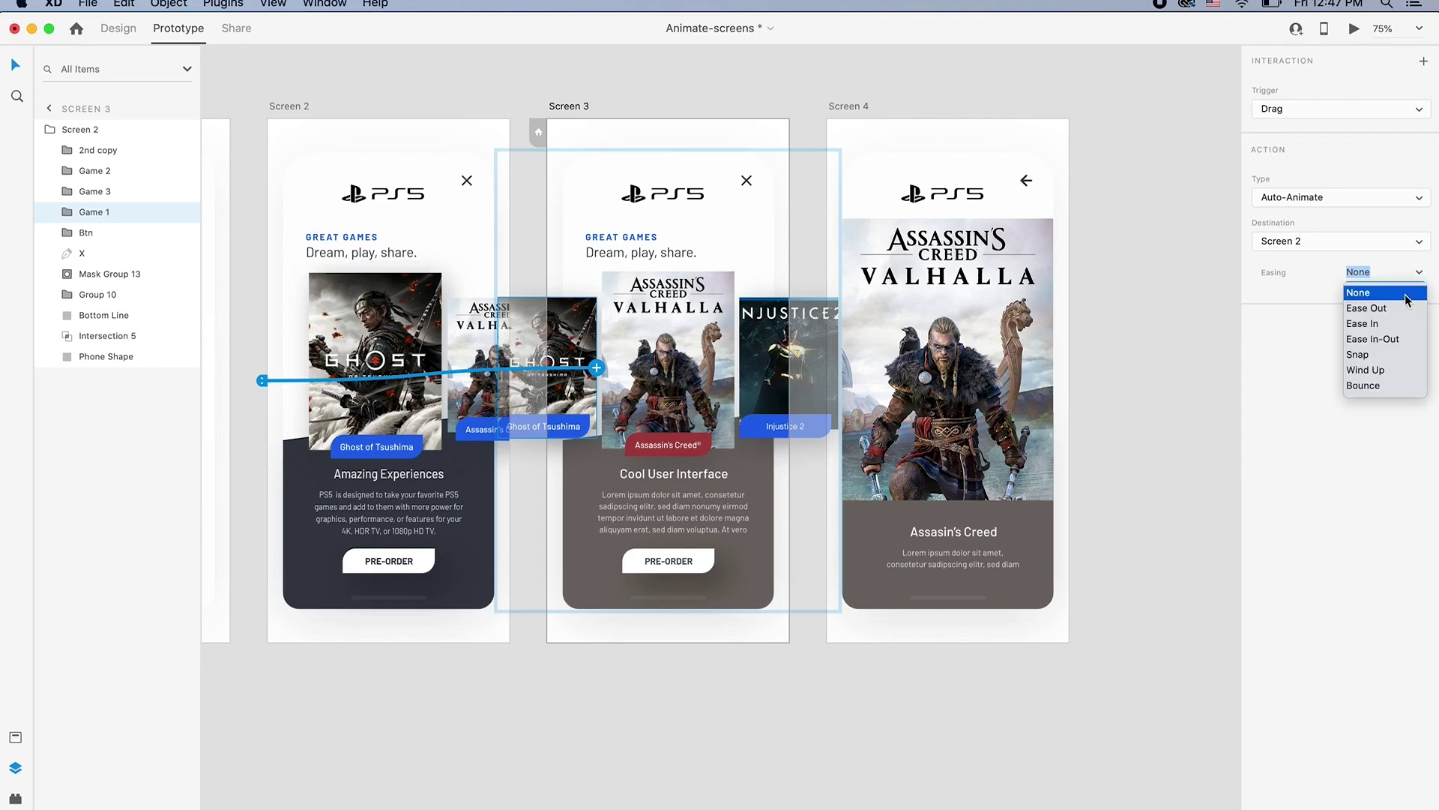
left_click(1368, 353)
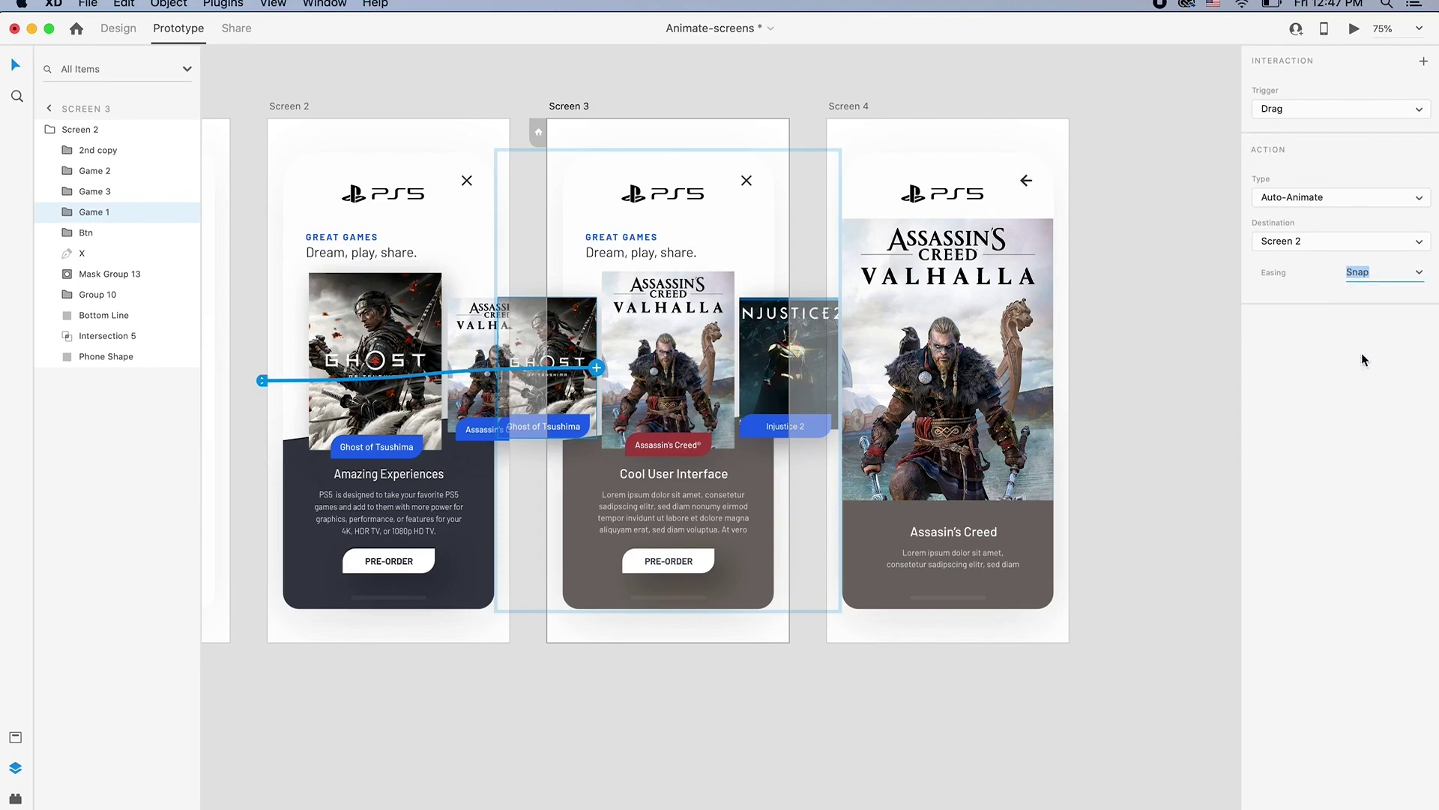
left_click(565, 105)
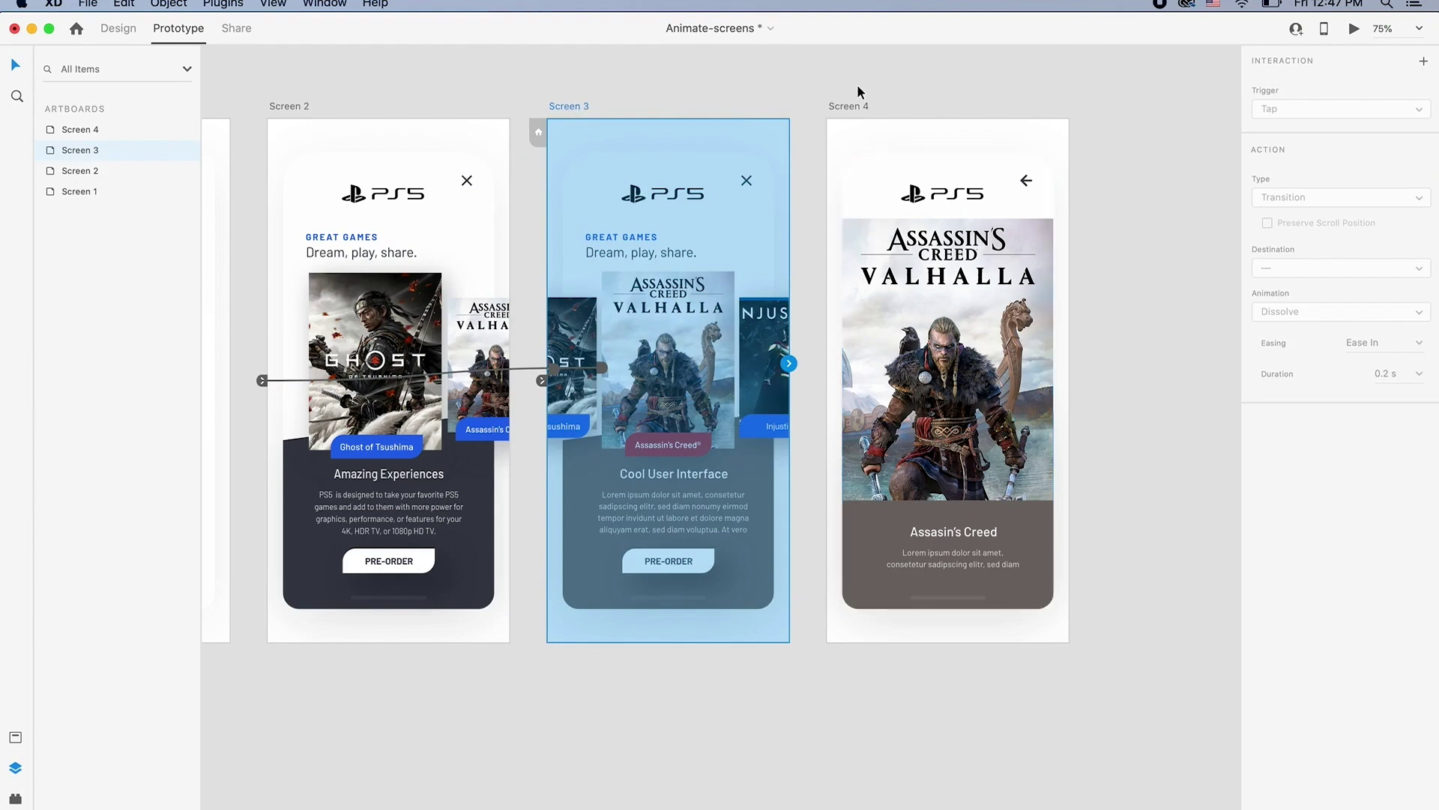
left_click(1353, 29)
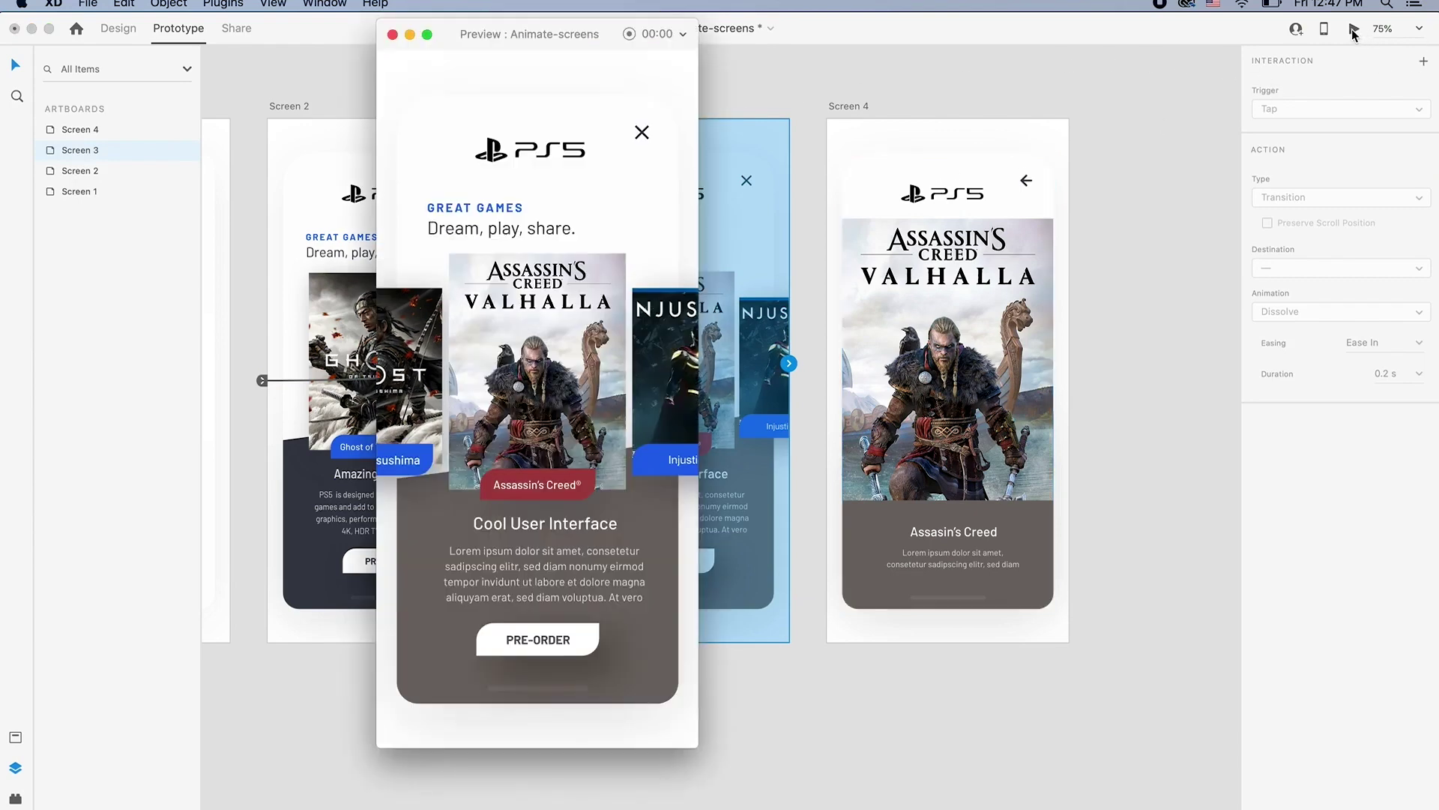
left_click(408, 357)
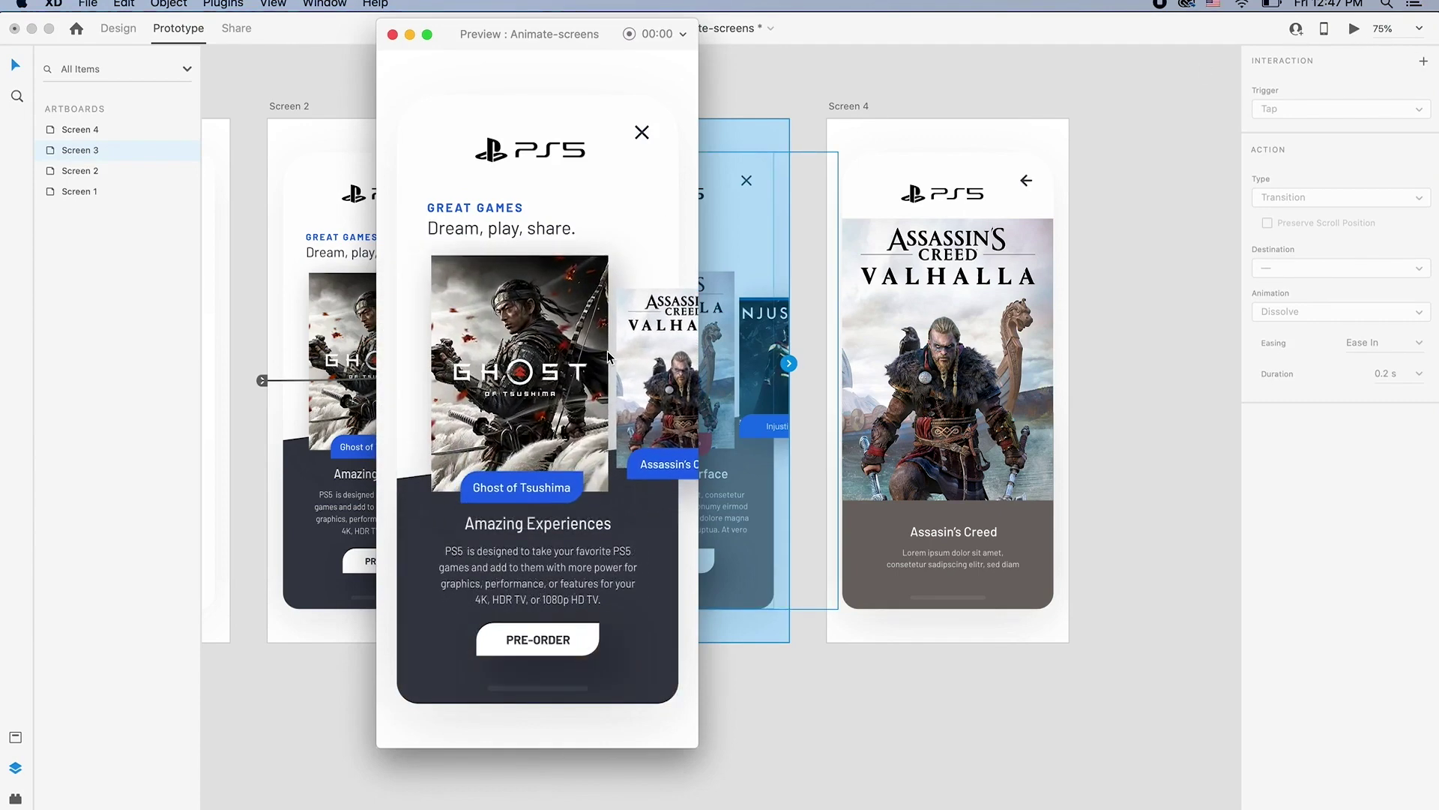
left_click(660, 360)
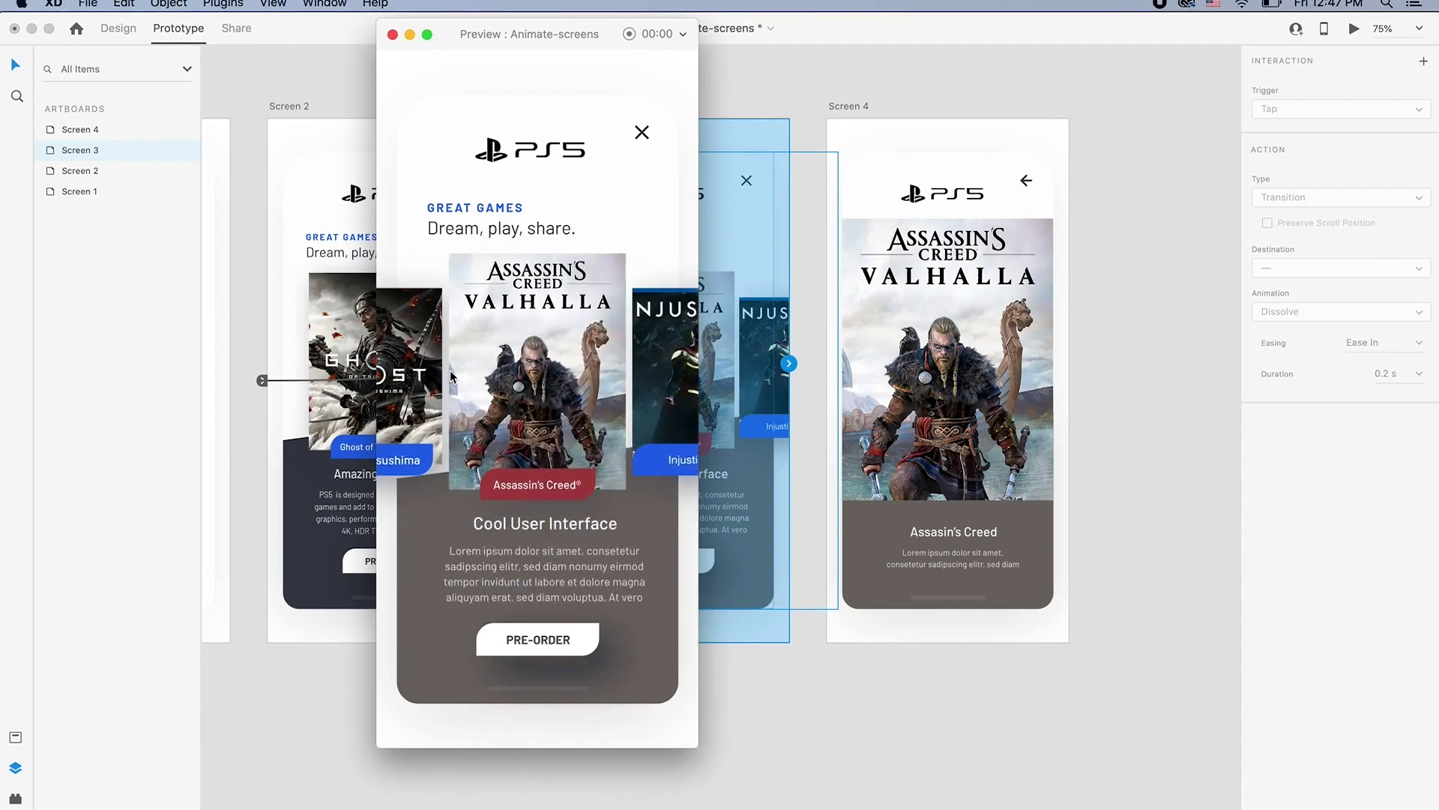
left_click(413, 371)
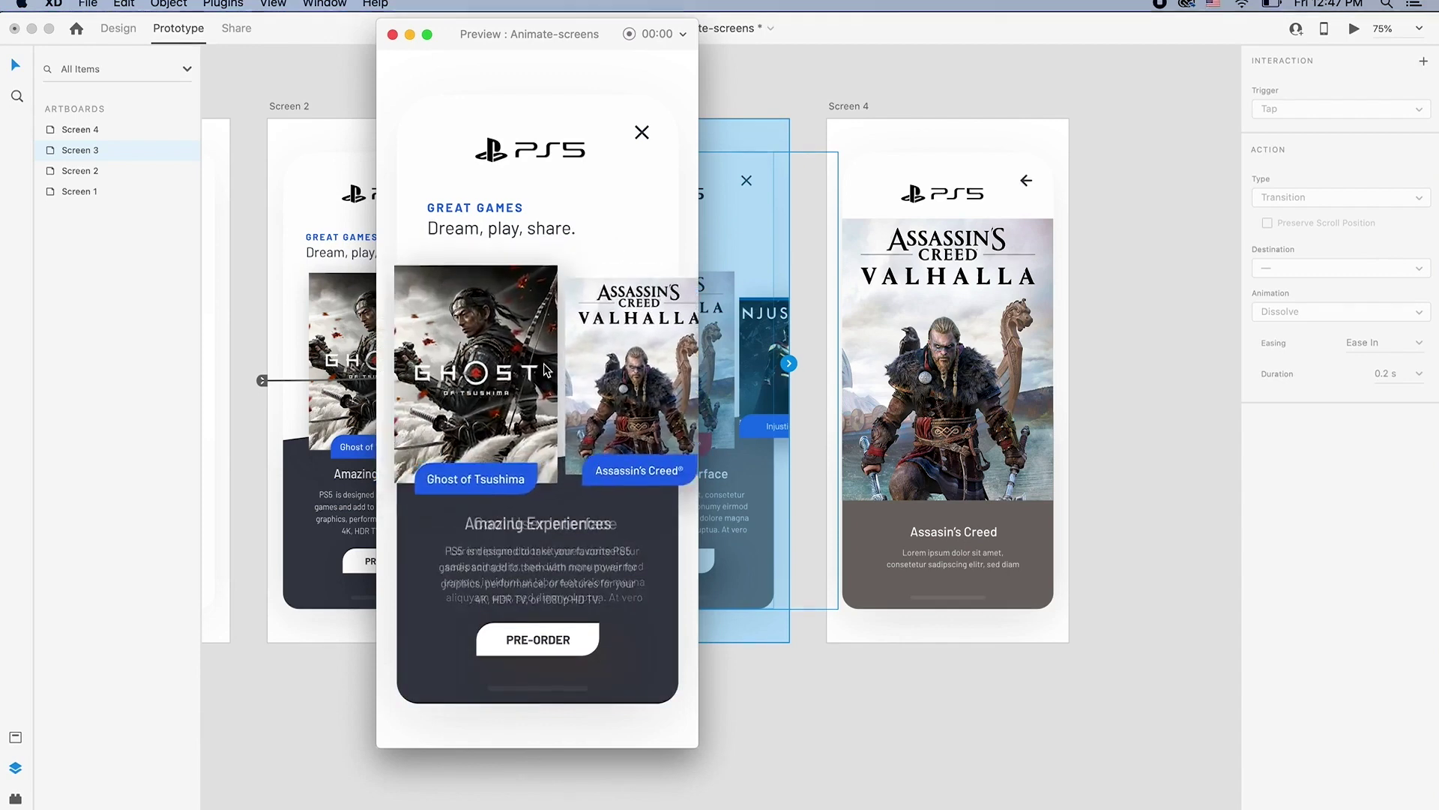
left_click(643, 354)
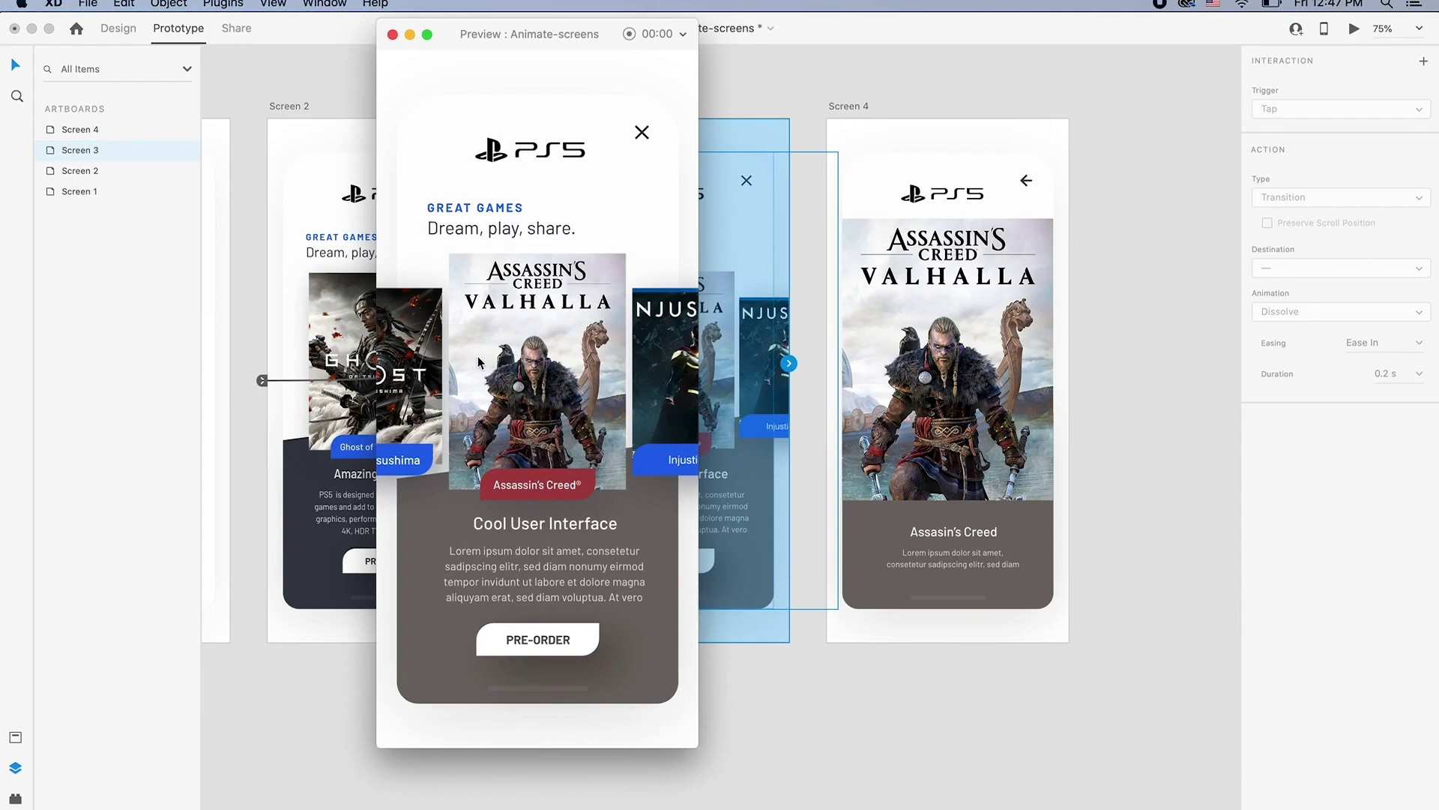
left_click(425, 363)
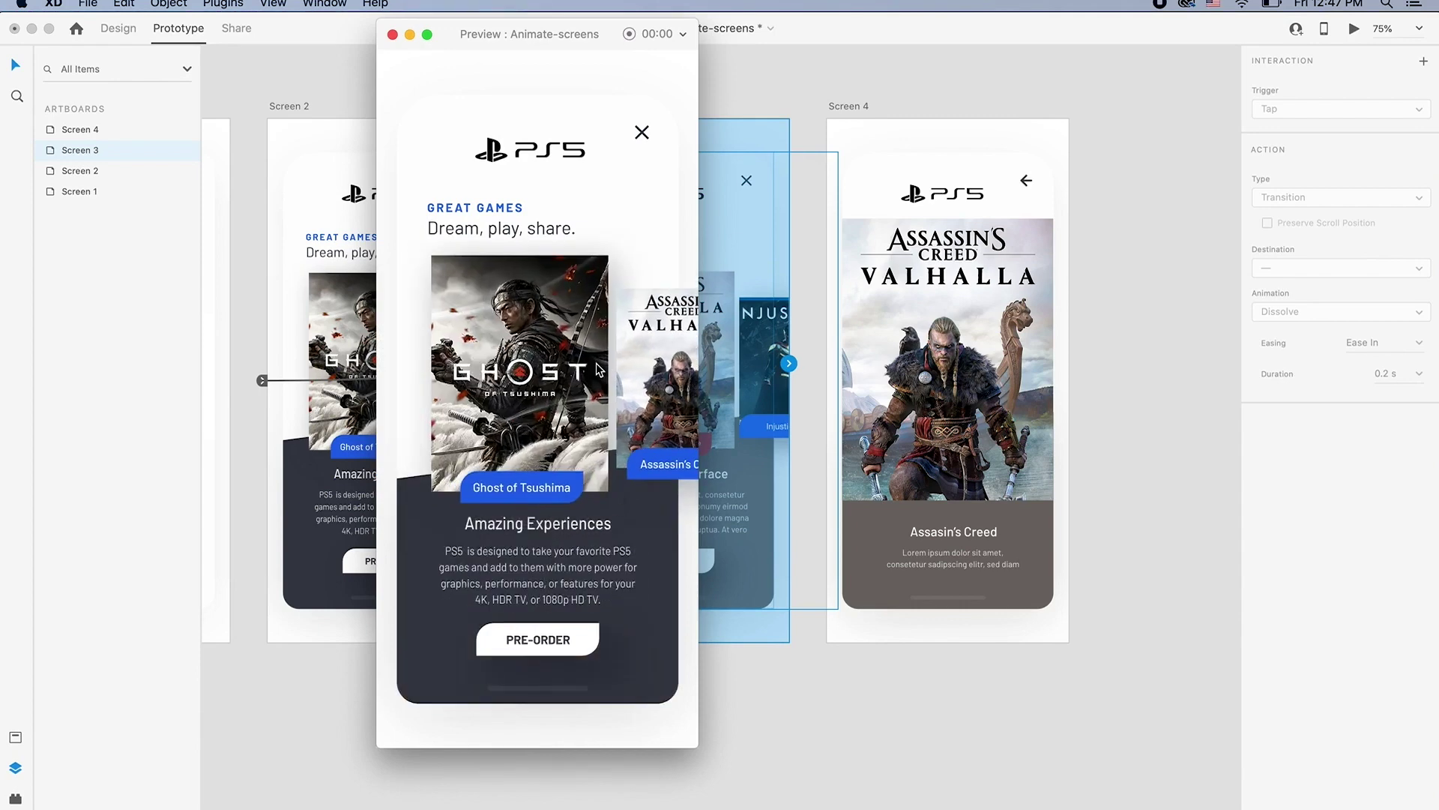
left_click(638, 365)
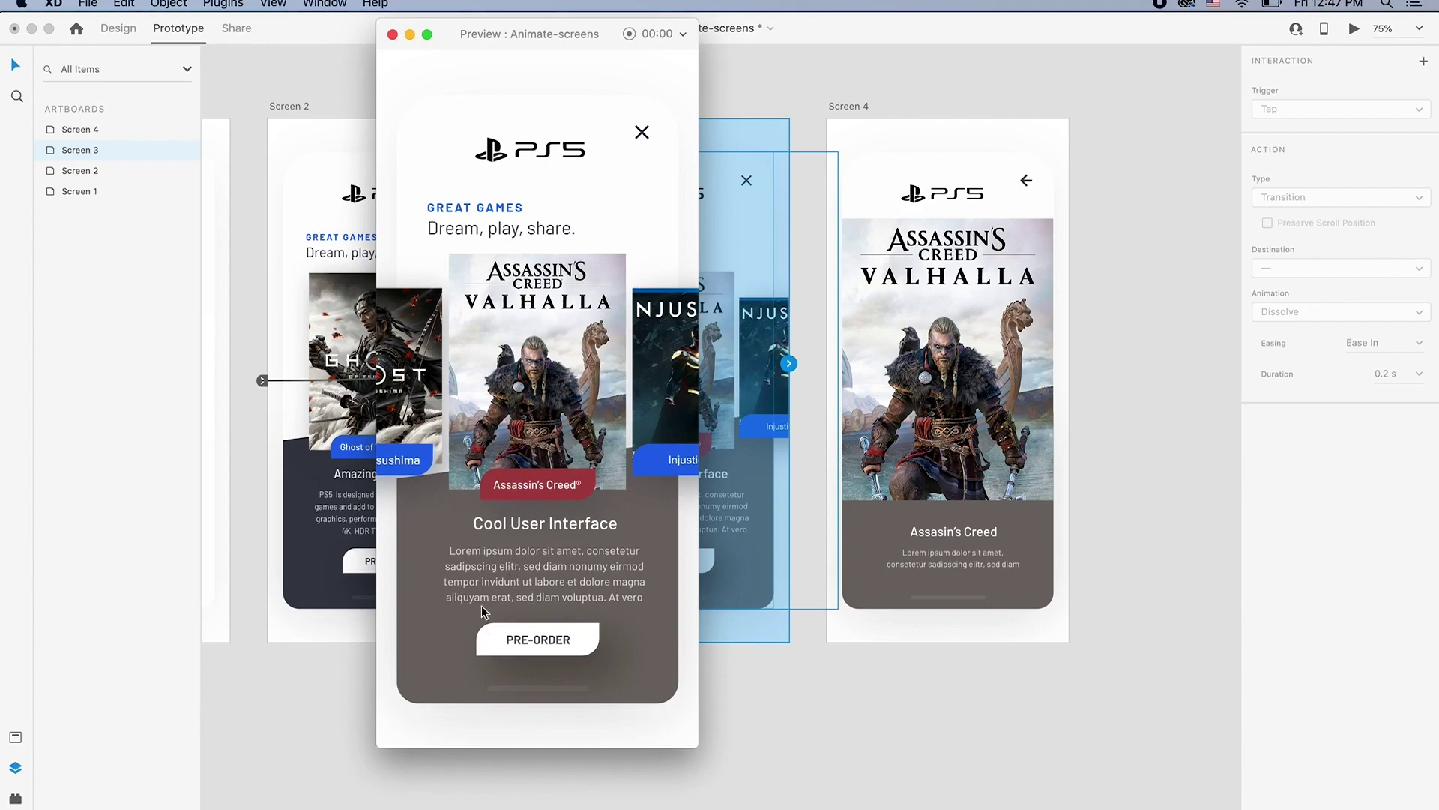
left_click(415, 362)
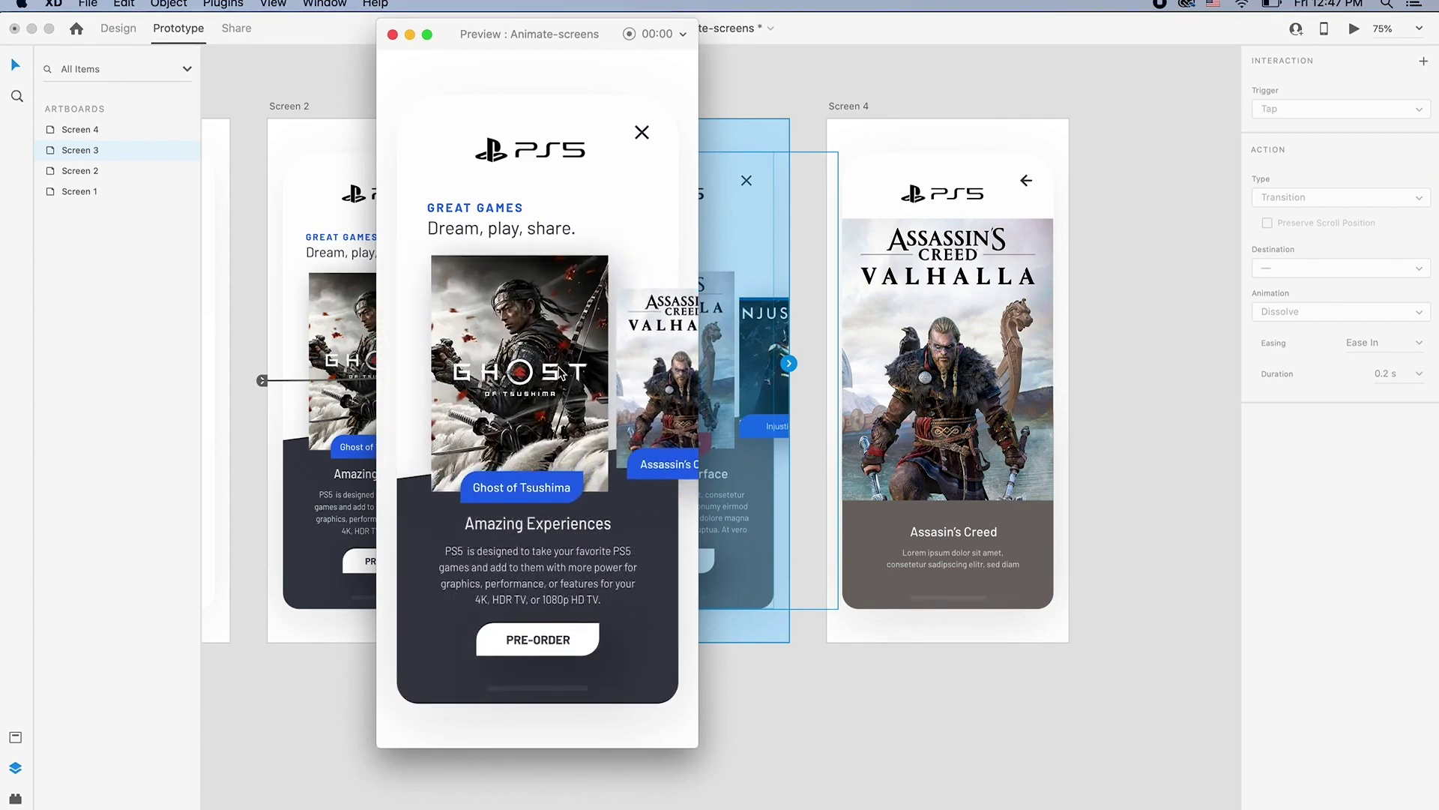
left_click(638, 353)
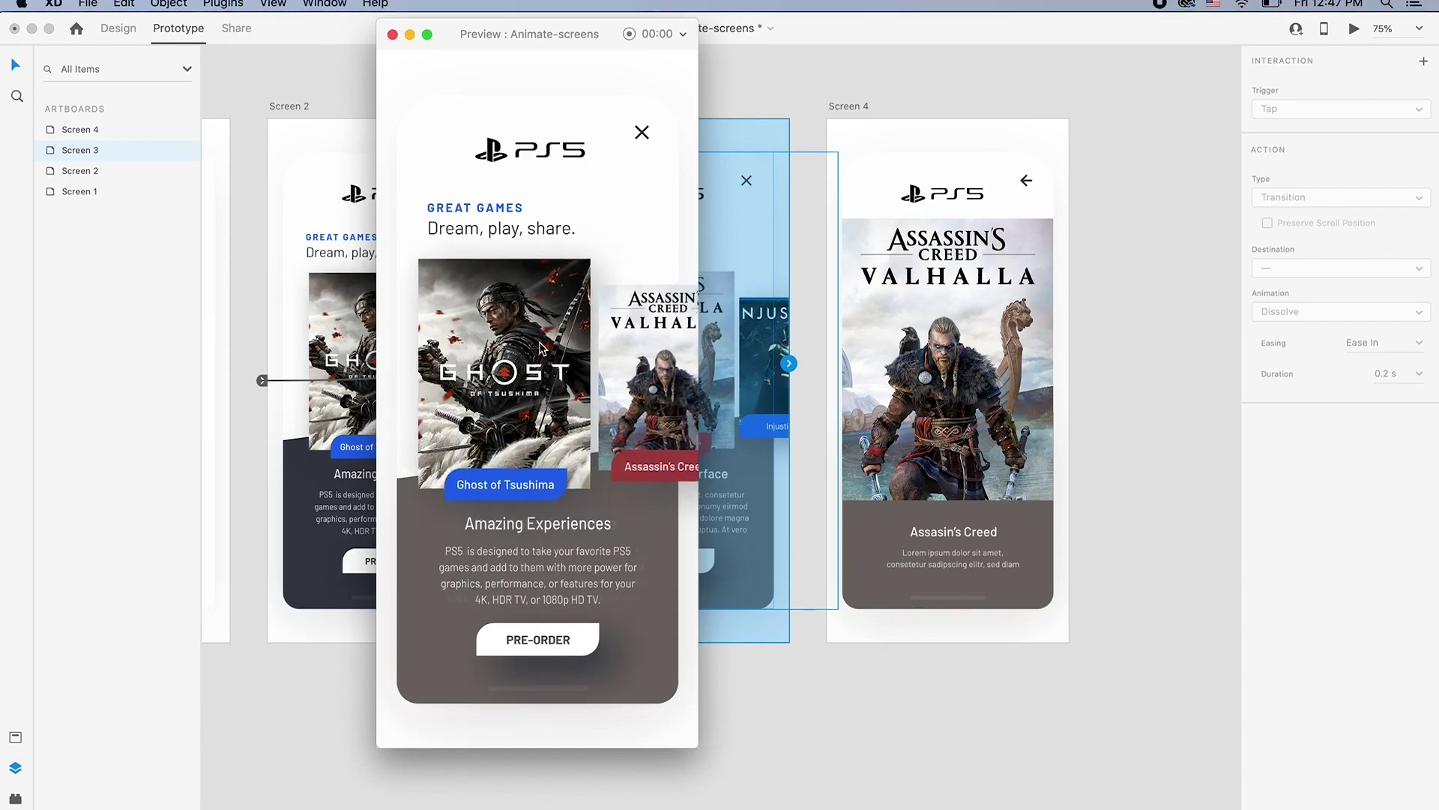
left_click(420, 365)
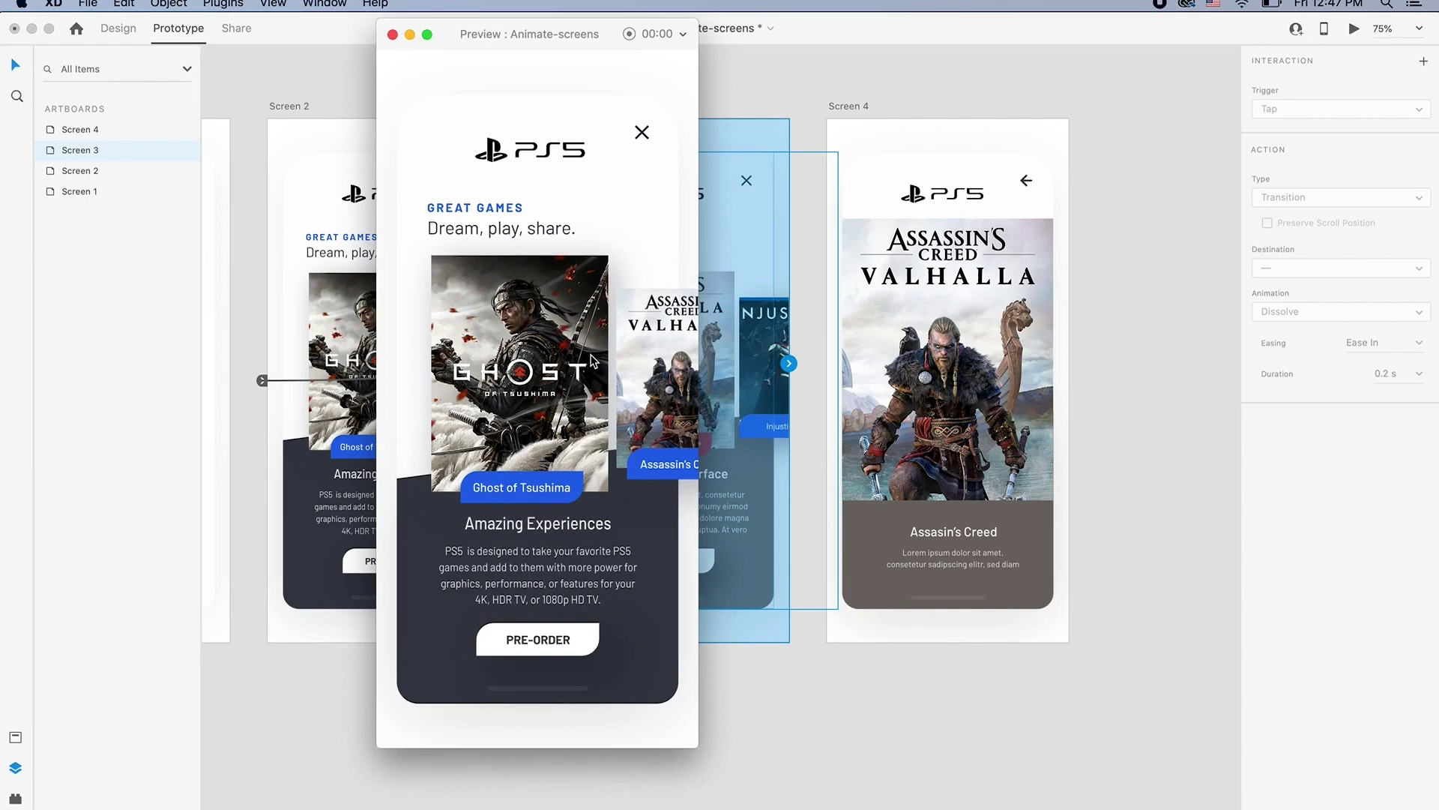
left_click(652, 362)
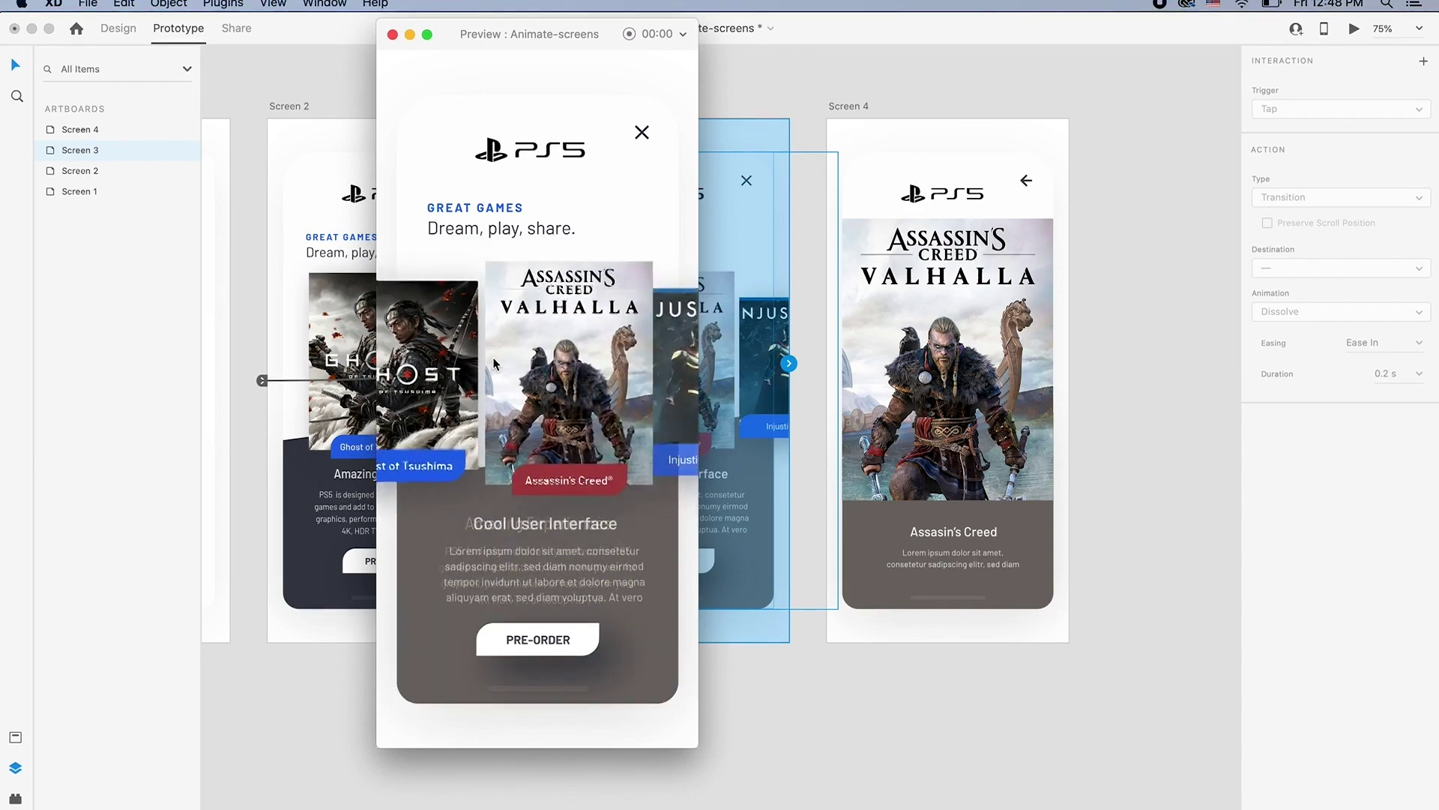
Close the preview and select Screen 3's whole PRE-ORDER button group
left_click(392, 35)
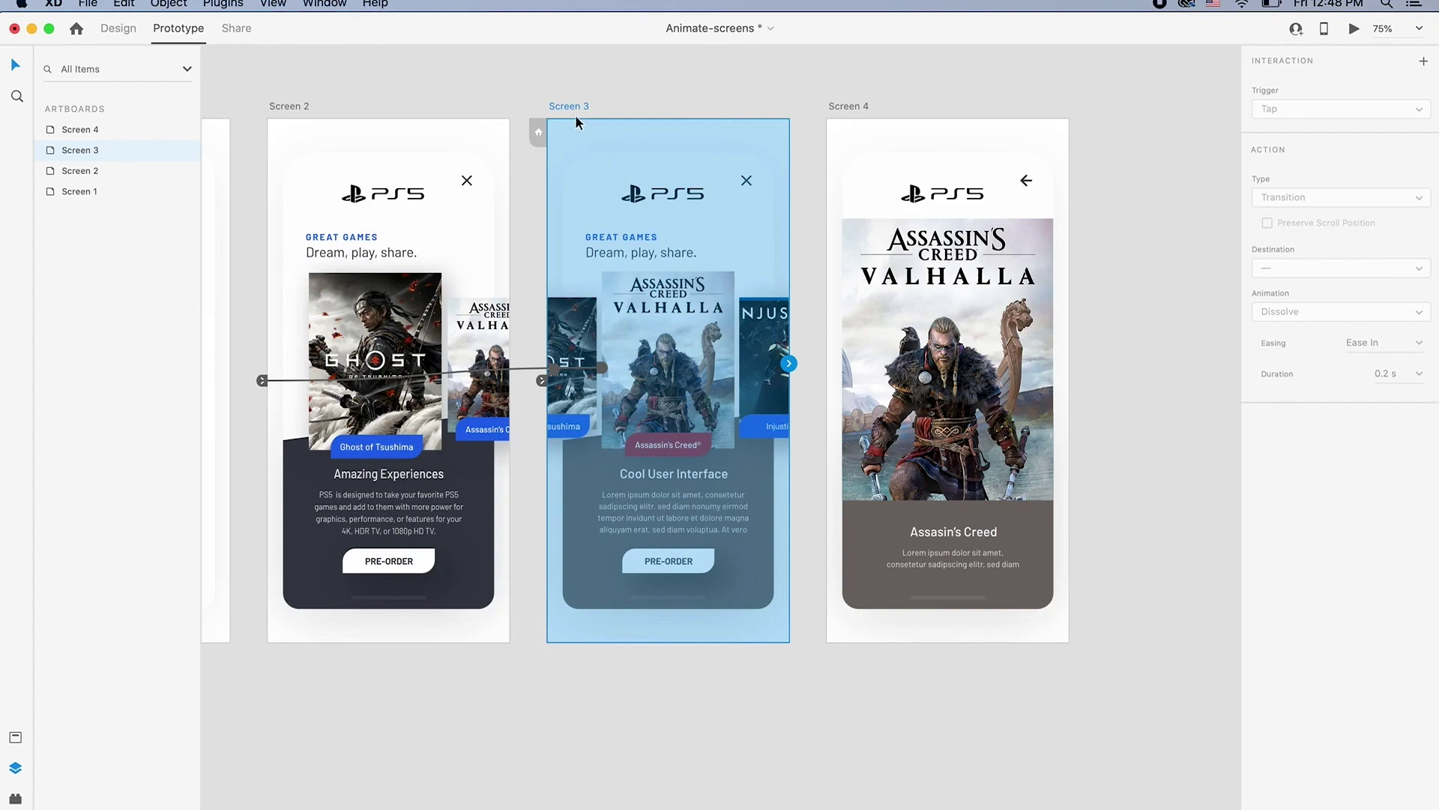
left_click(599, 94)
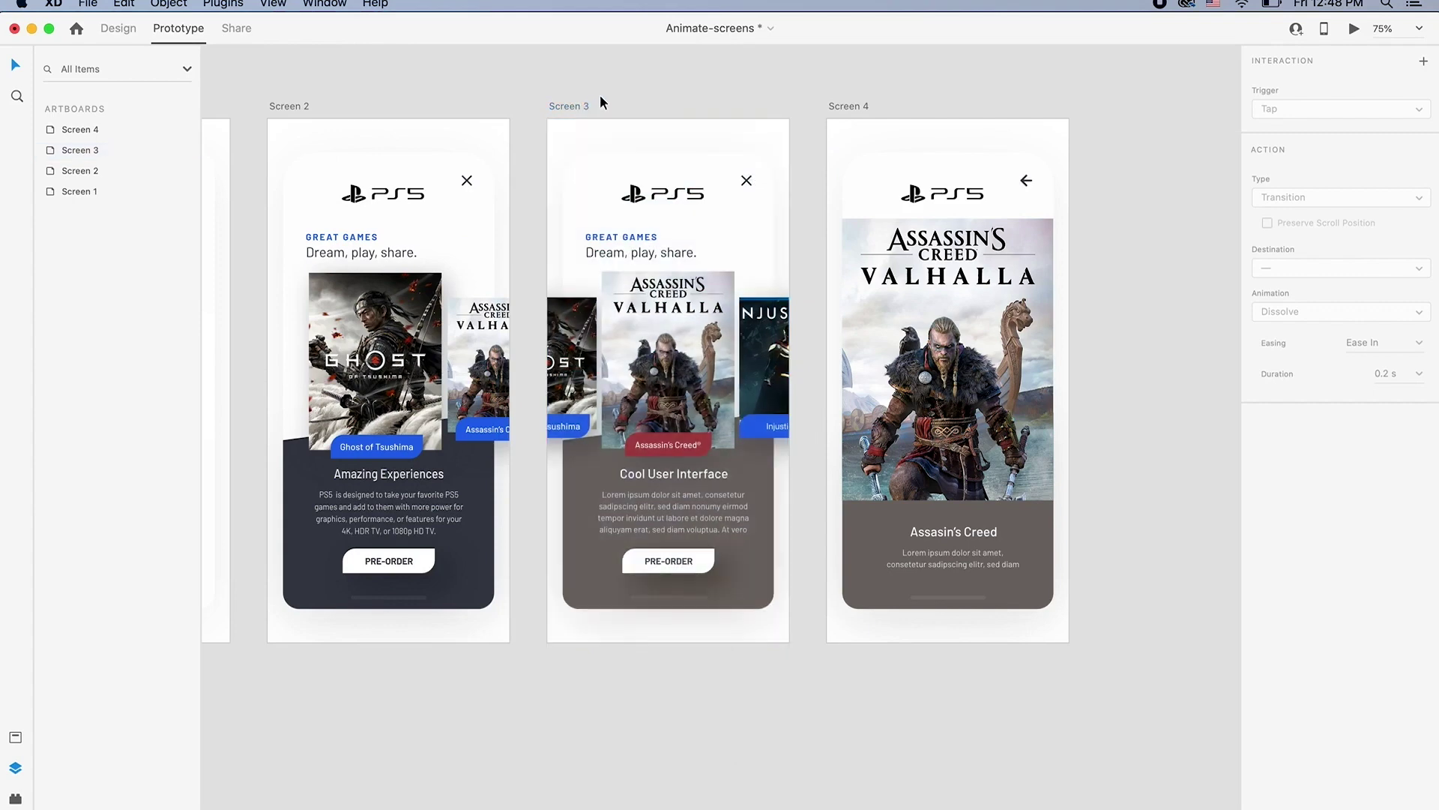
double_click(708, 567)
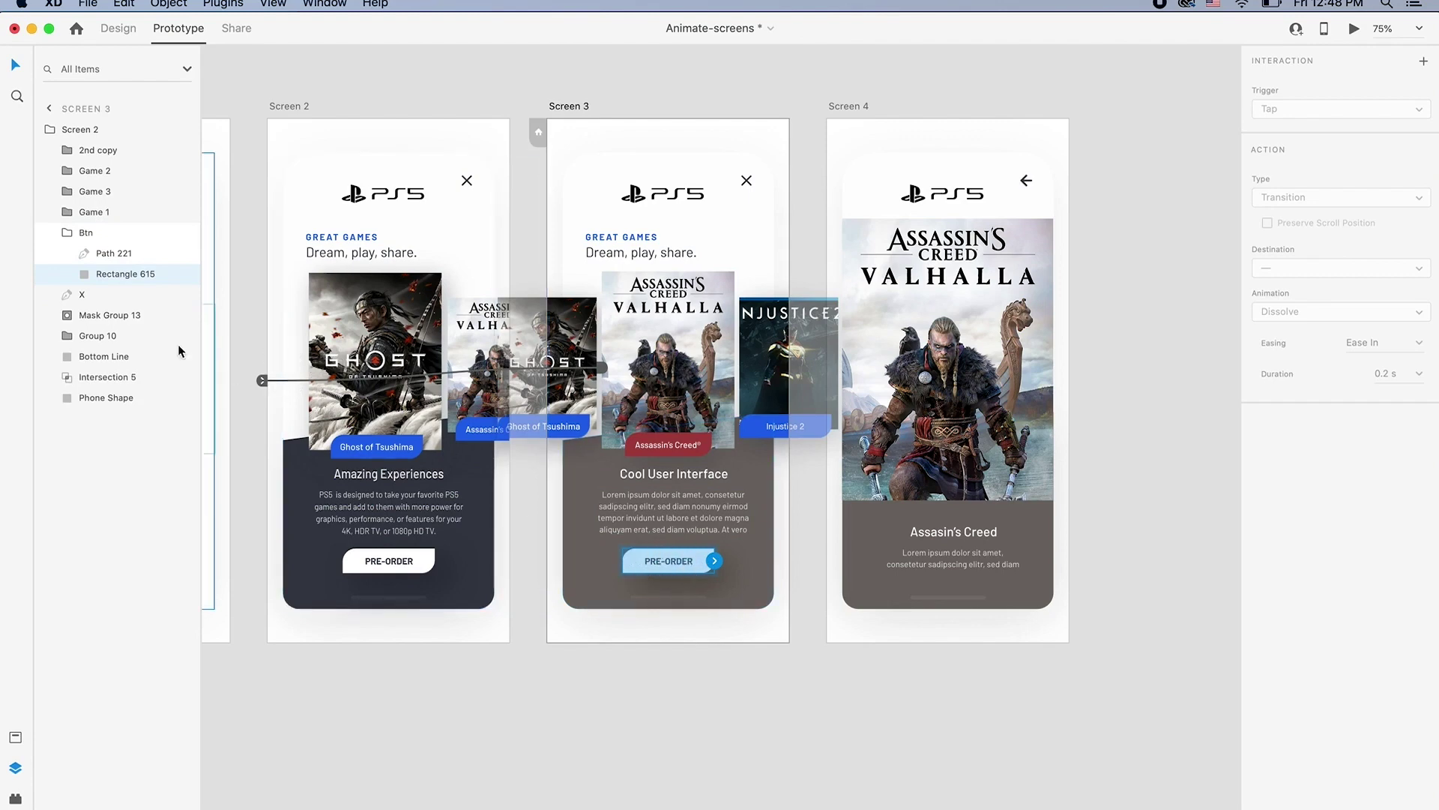
left_click(67, 237)
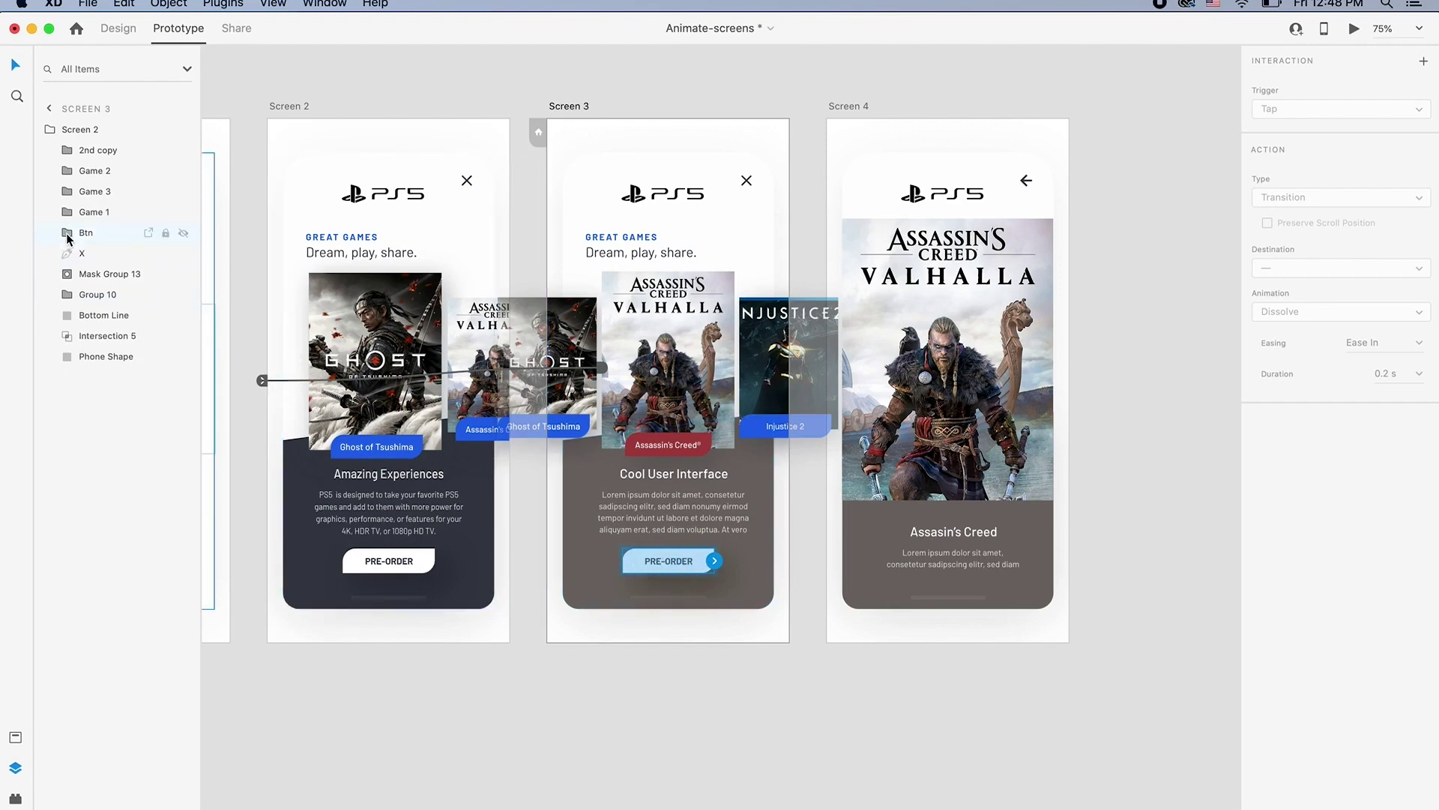
left_click(106, 233)
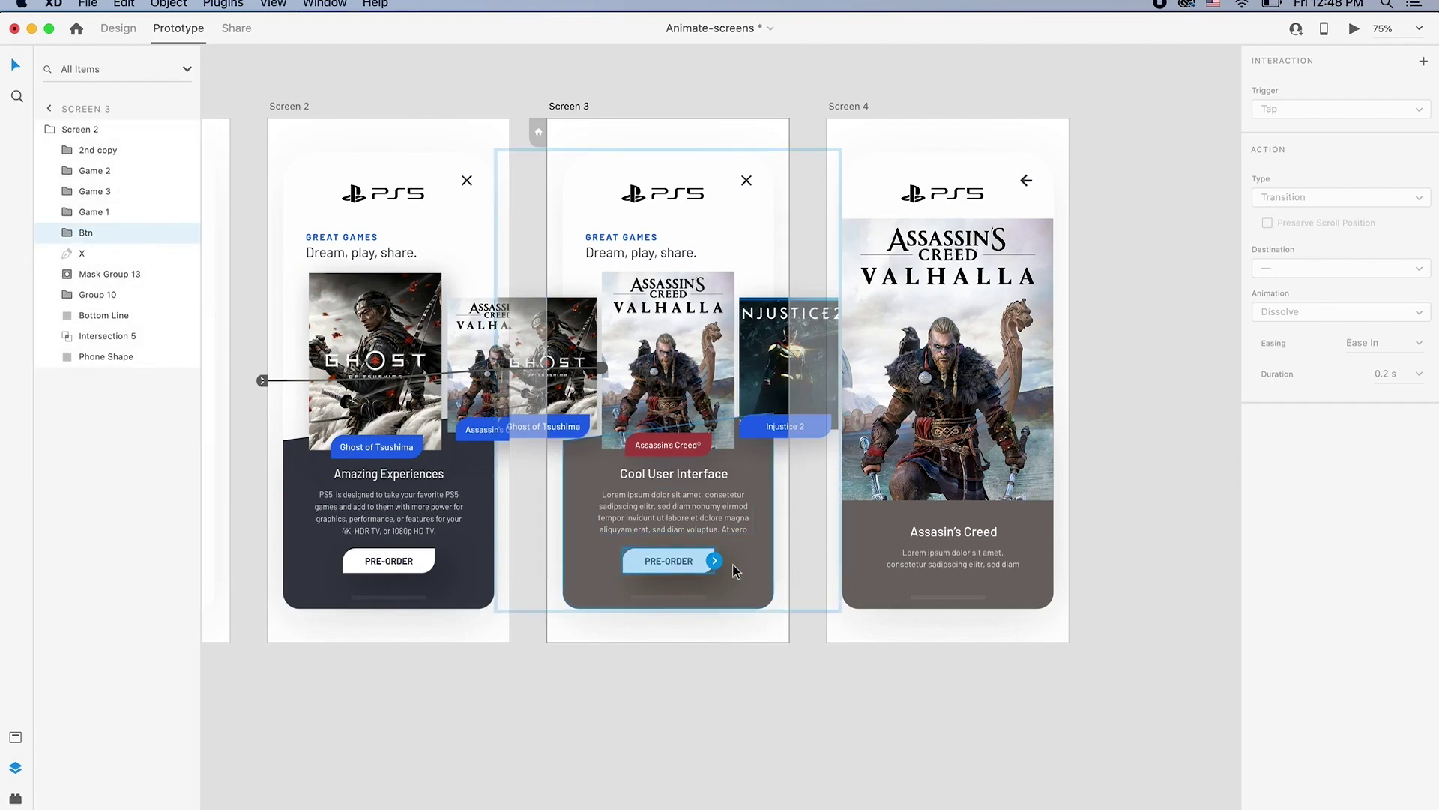
Link PRE-ORDER to Screen 4 on Tap with Auto-Animate and Bounce easing
left_click_drag(714, 562, 910, 539)
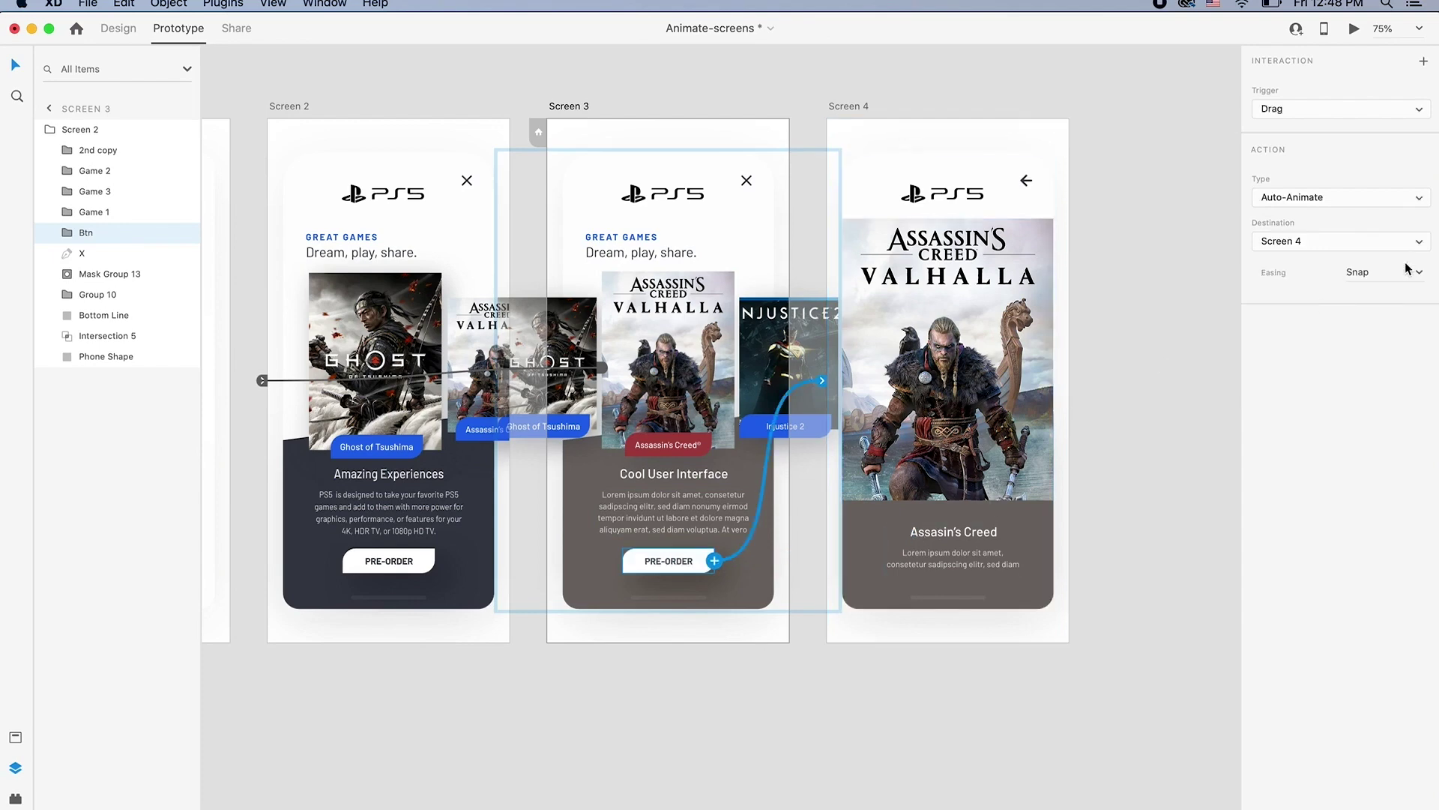
left_click(1310, 113)
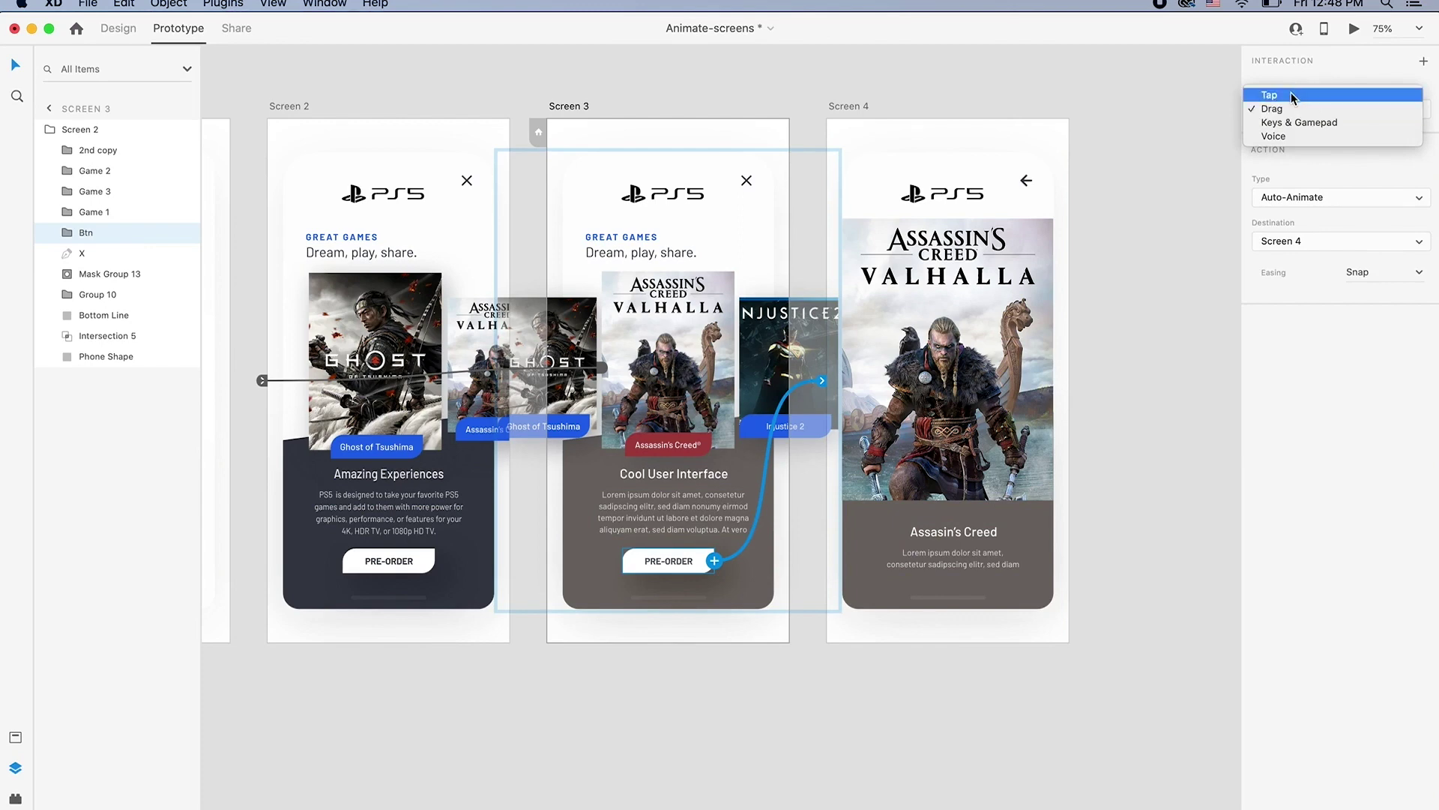
left_click(1291, 92)
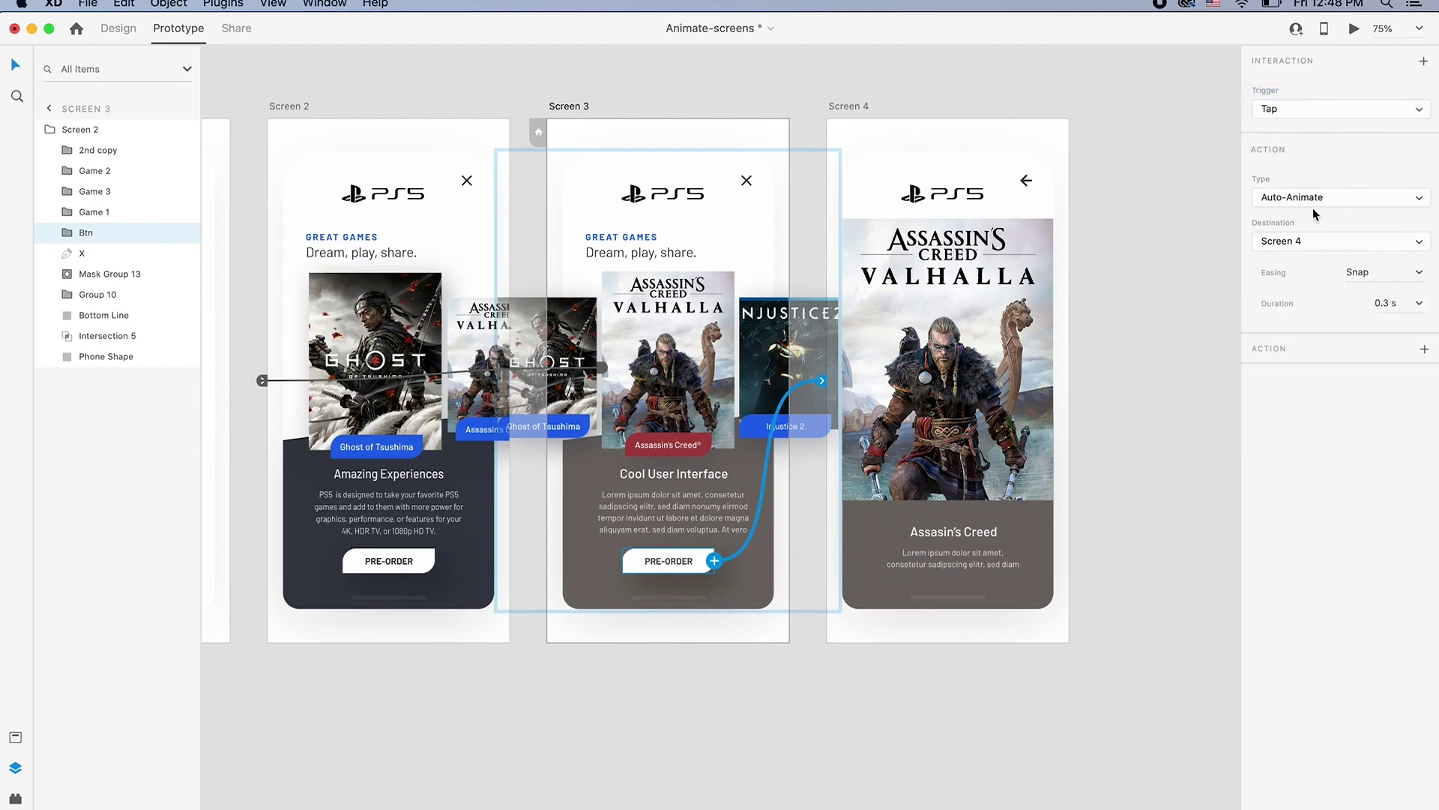
left_click(1406, 199)
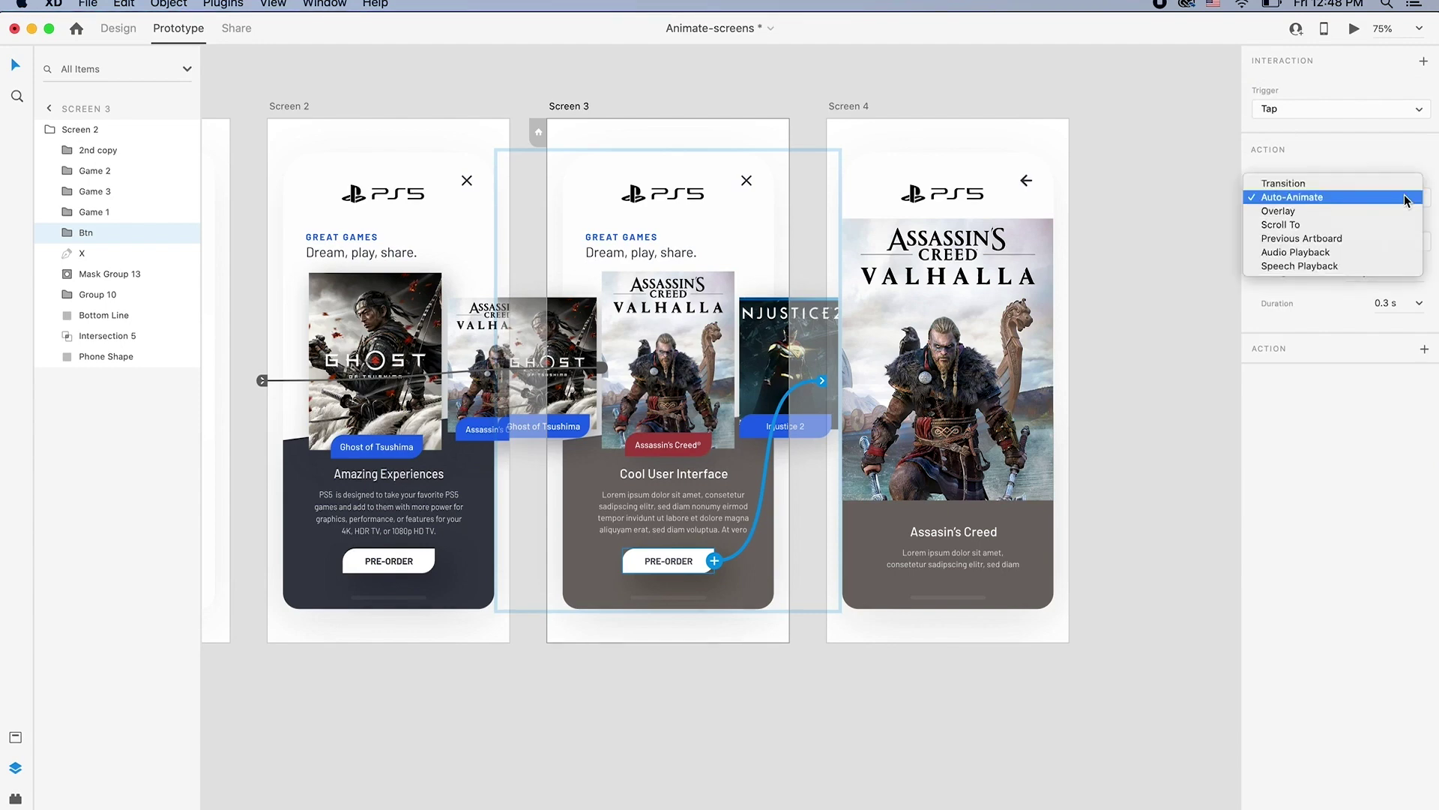
left_click(1411, 165)
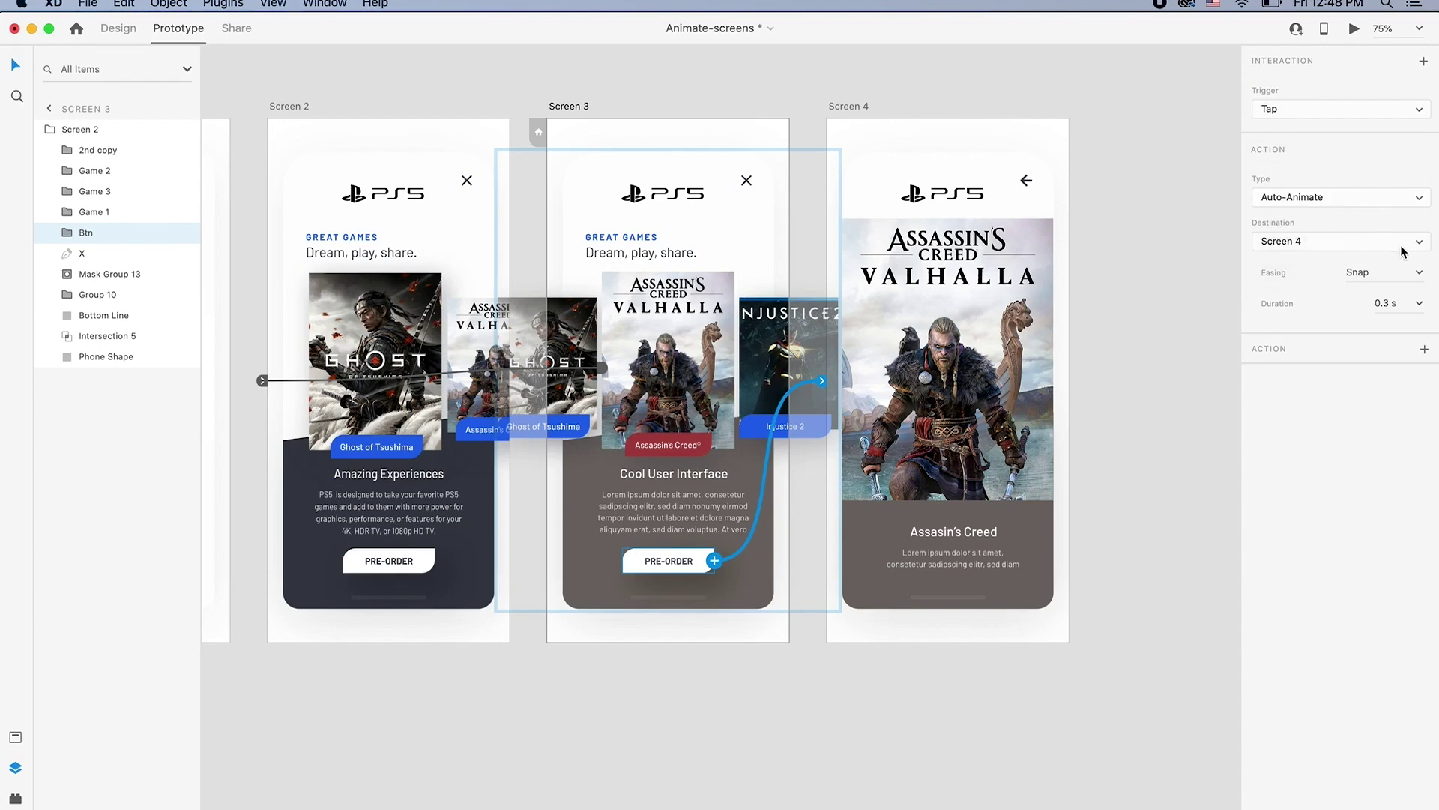
left_click(1419, 277)
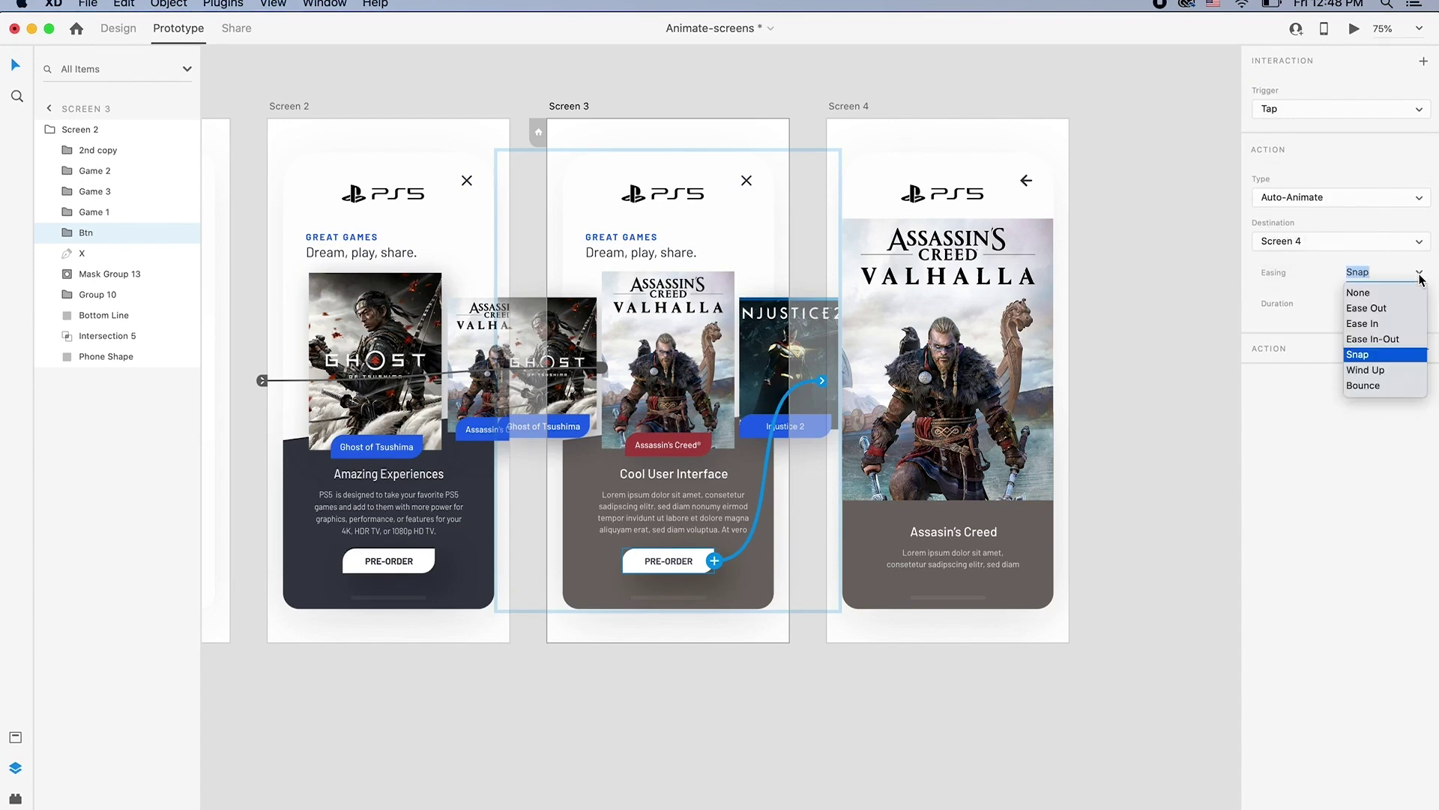
left_click(1365, 385)
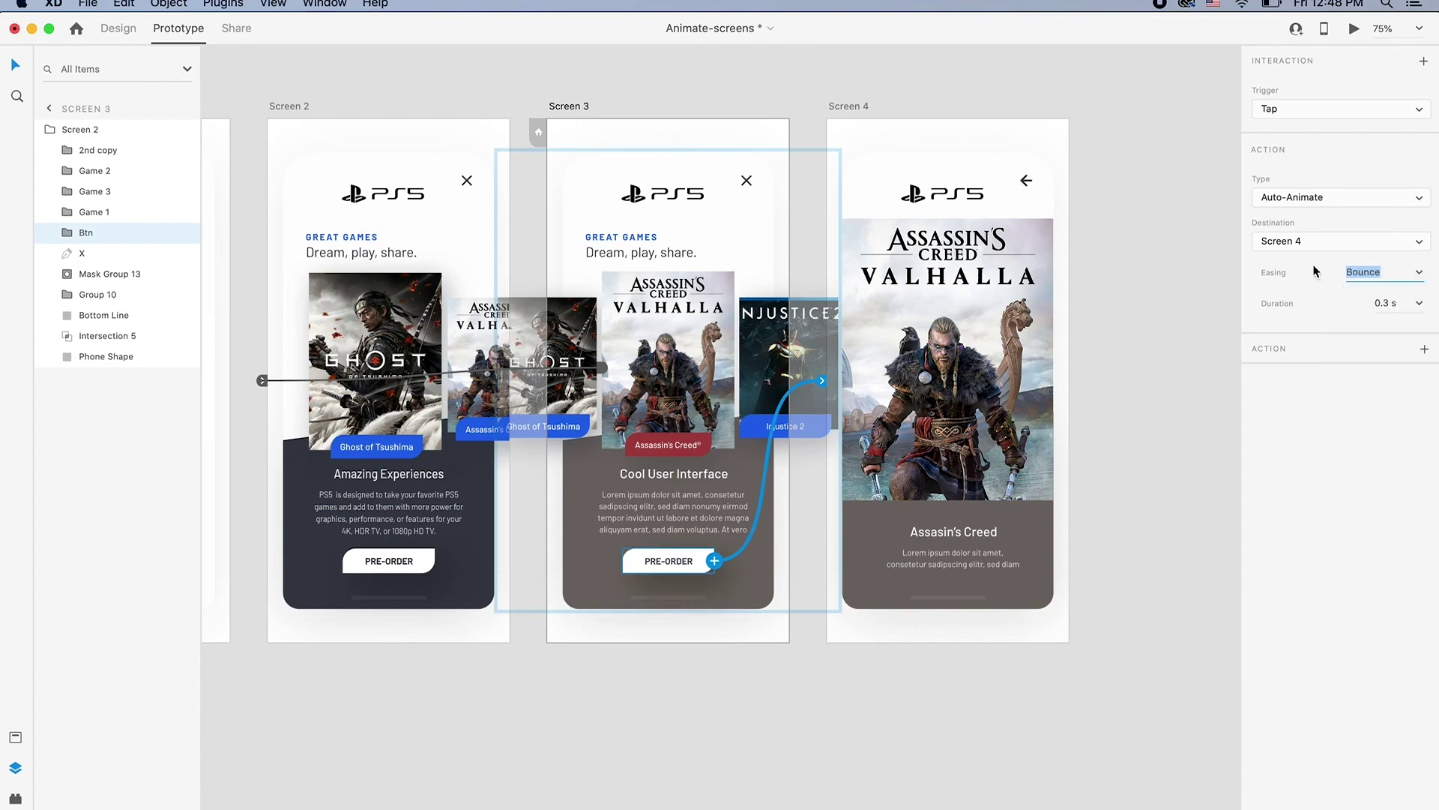
left_click(576, 111)
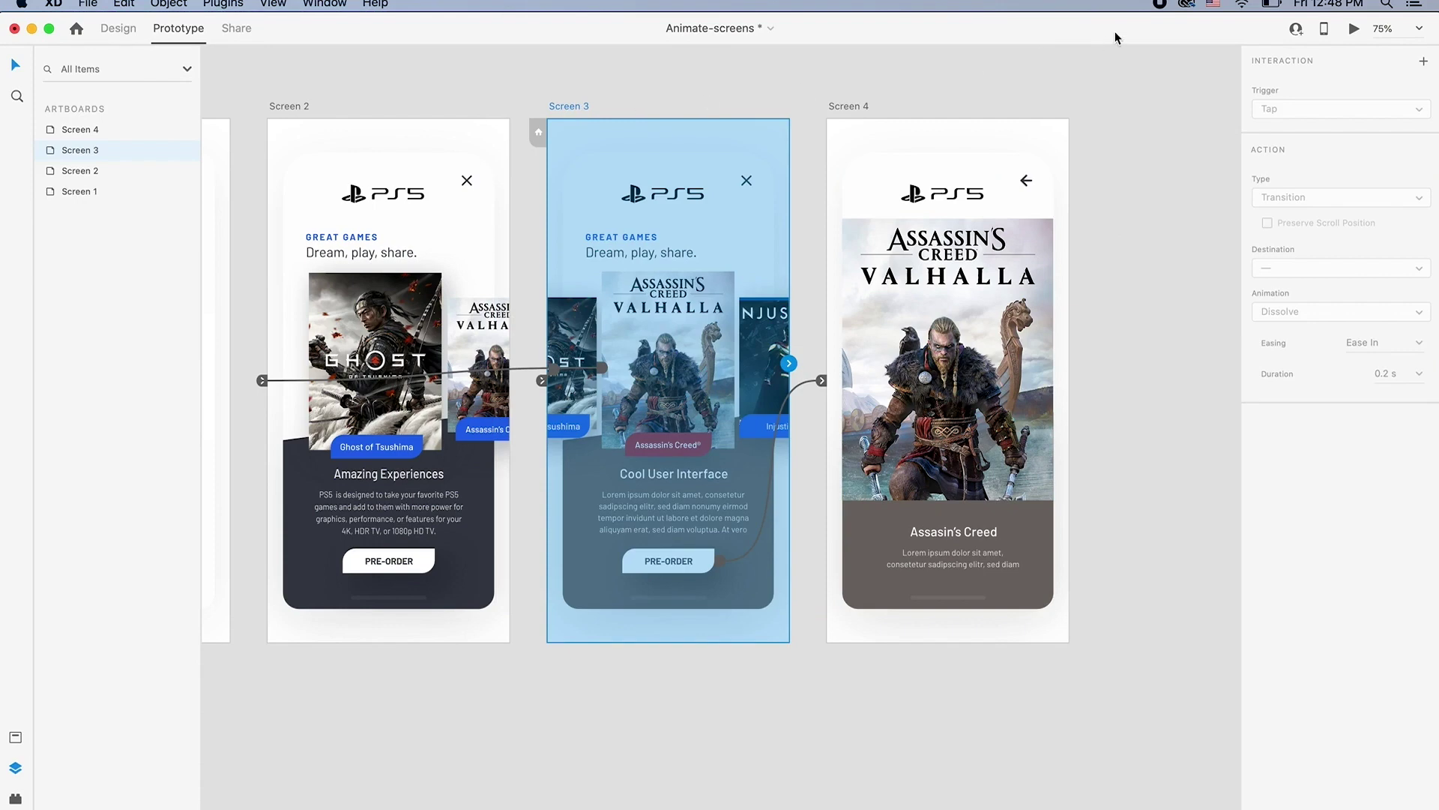
left_click(1353, 32)
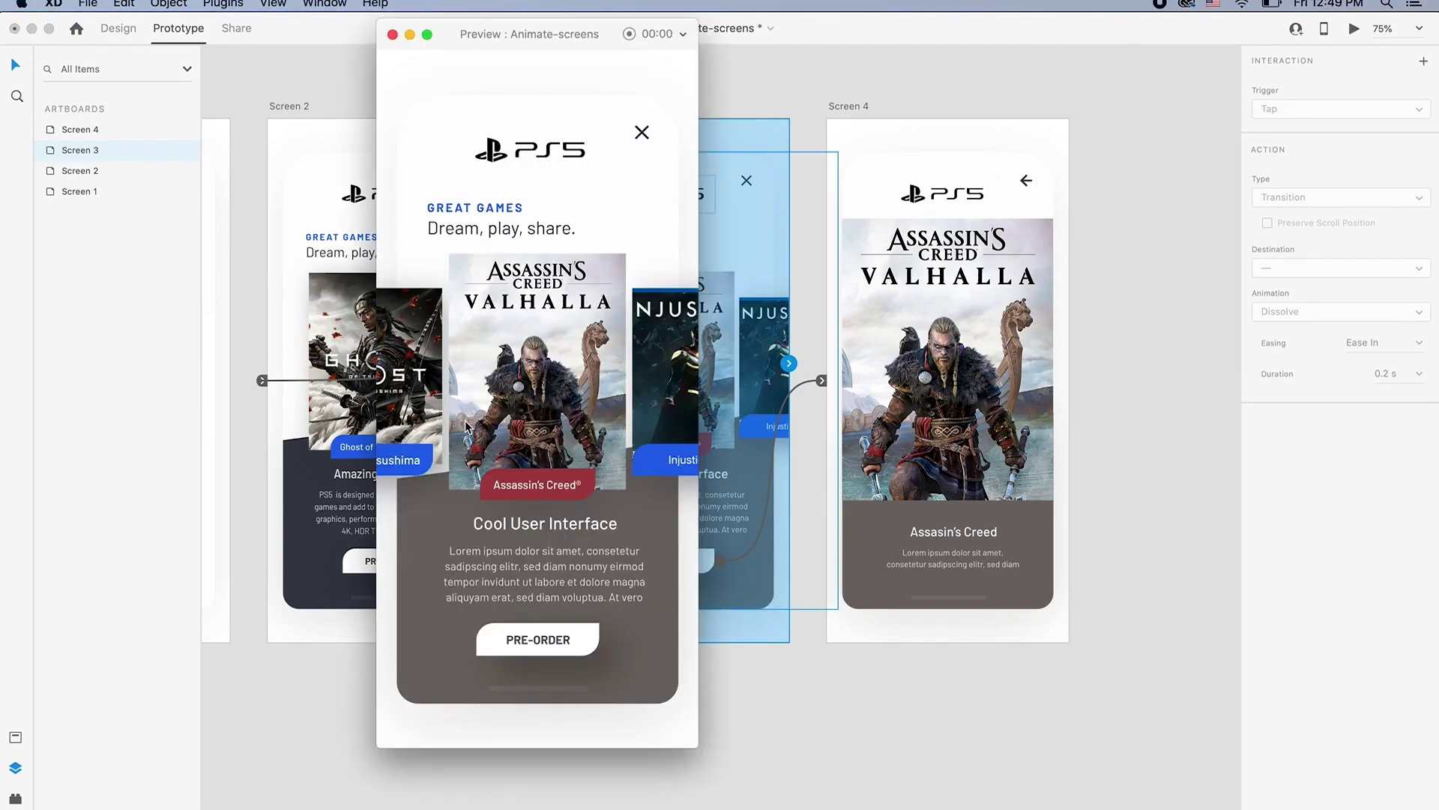
left_click(412, 403)
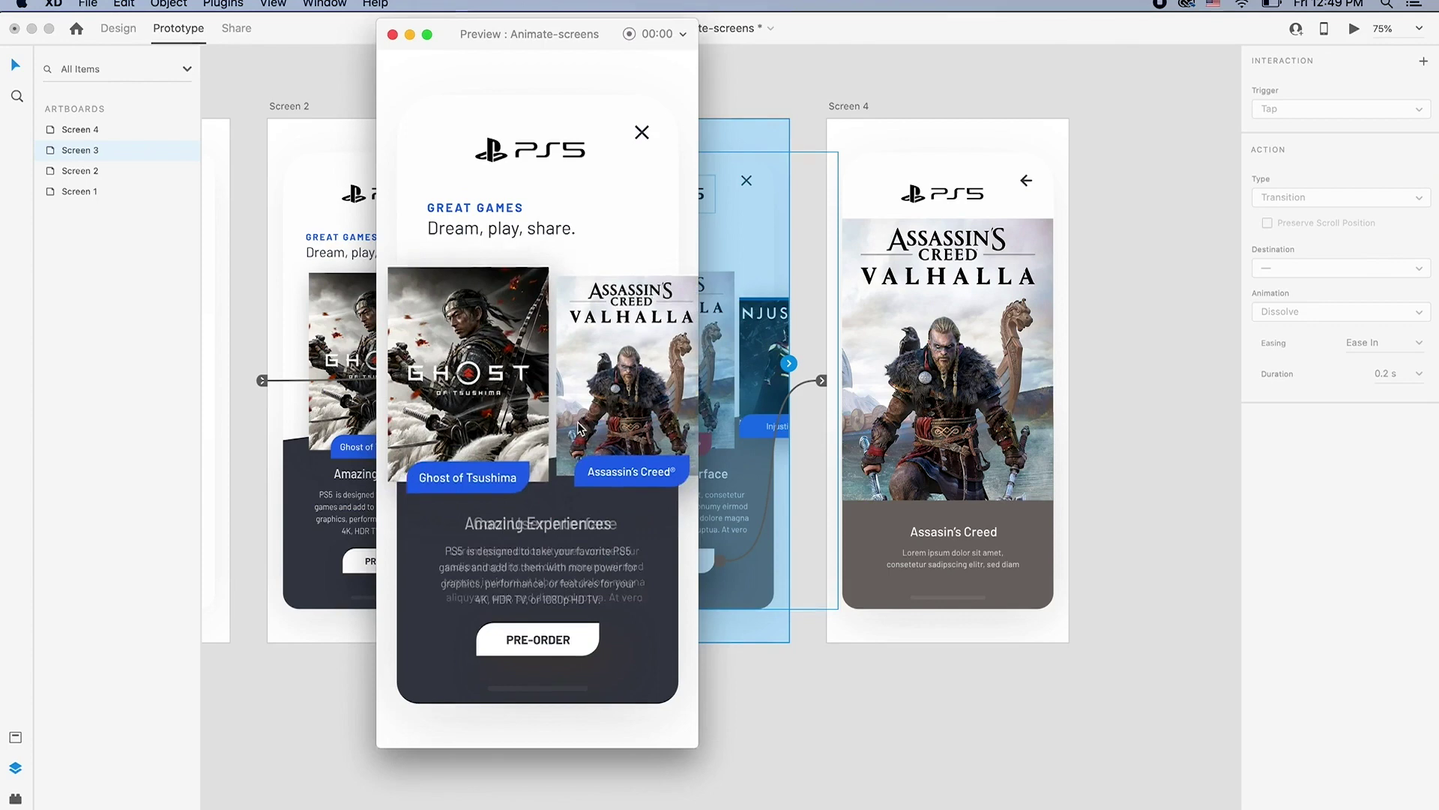
left_click(642, 398)
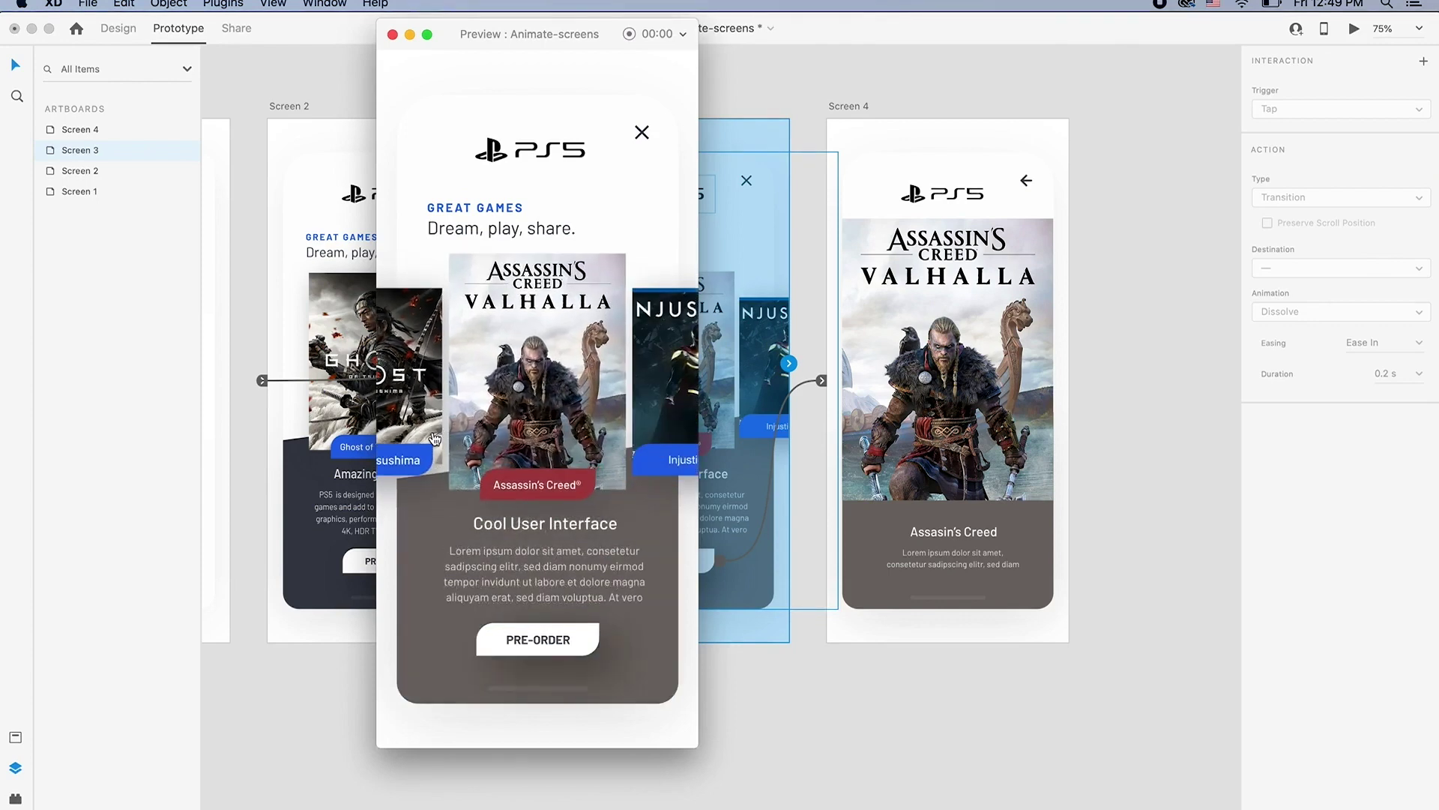
left_click(539, 641)
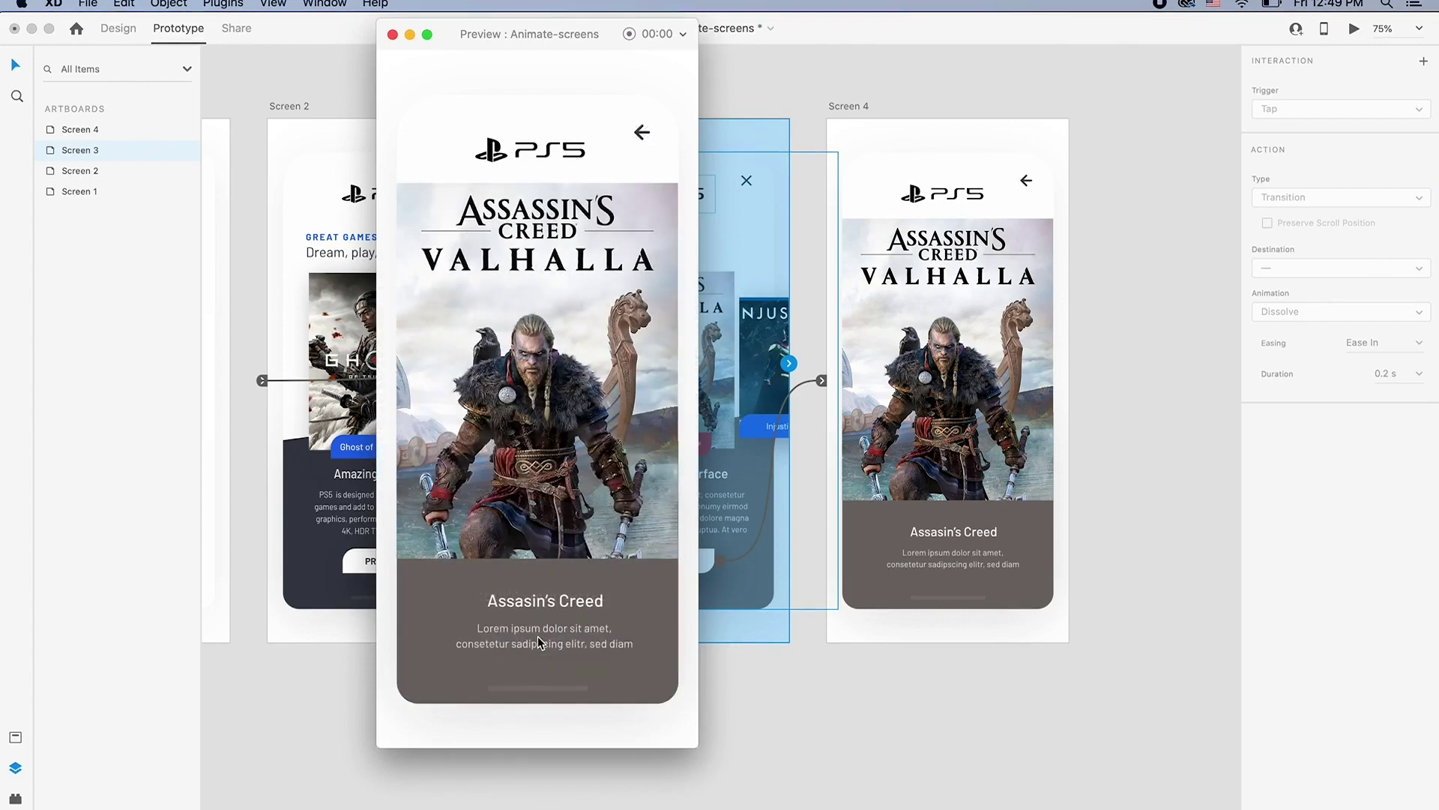
left_click(392, 34)
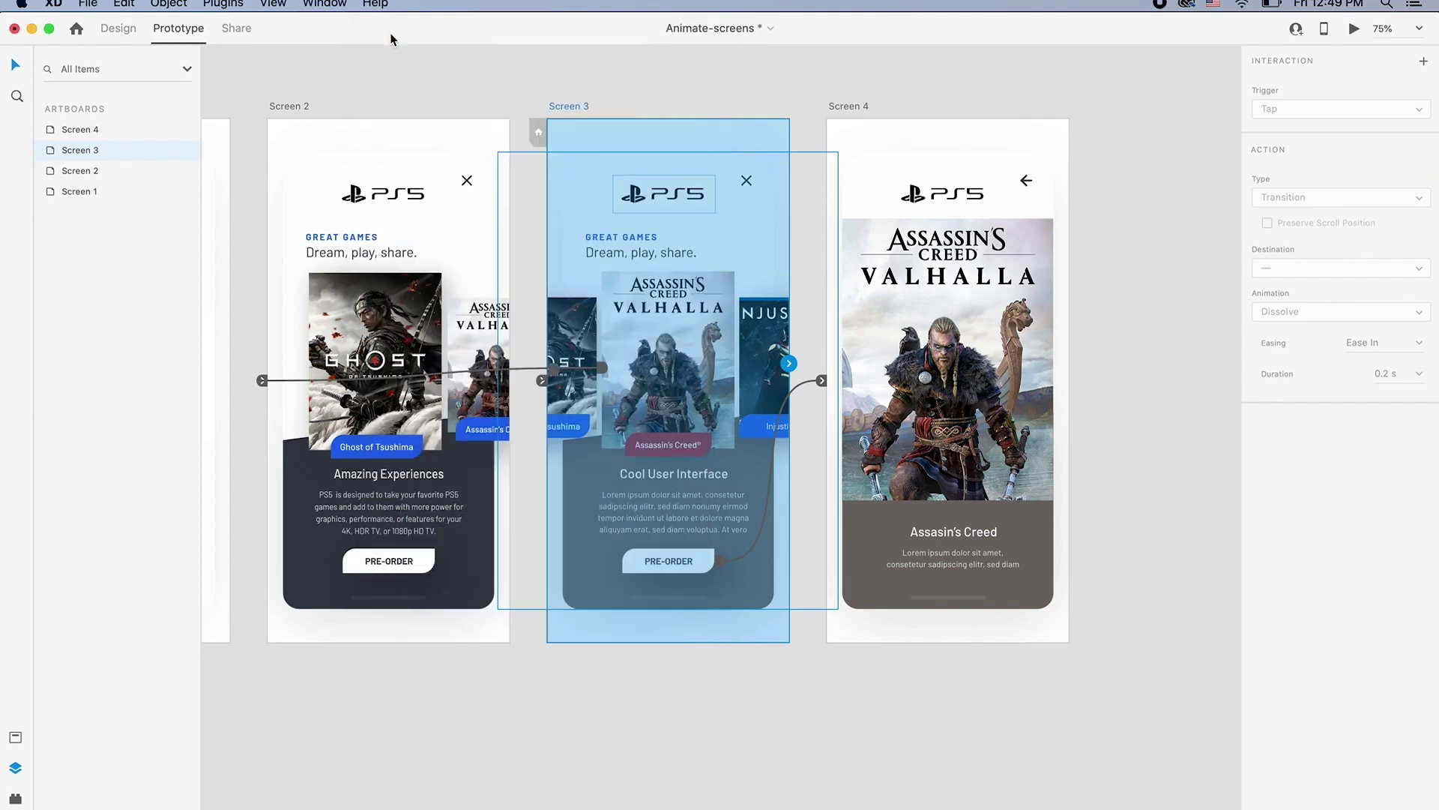
Switch the PRE-ORDER transition's easing from Bounce to Ease In
left_click(800, 387)
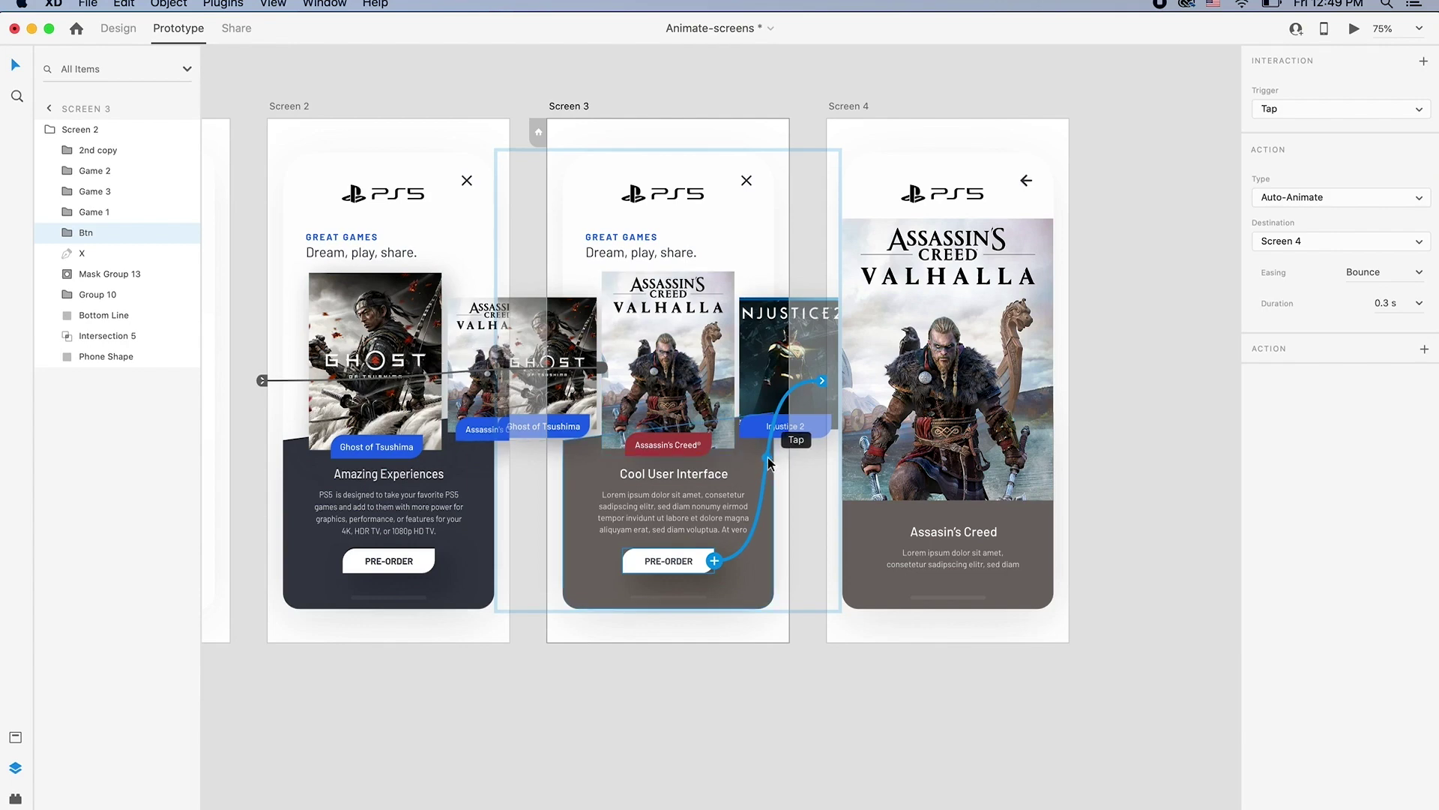
left_click(1417, 274)
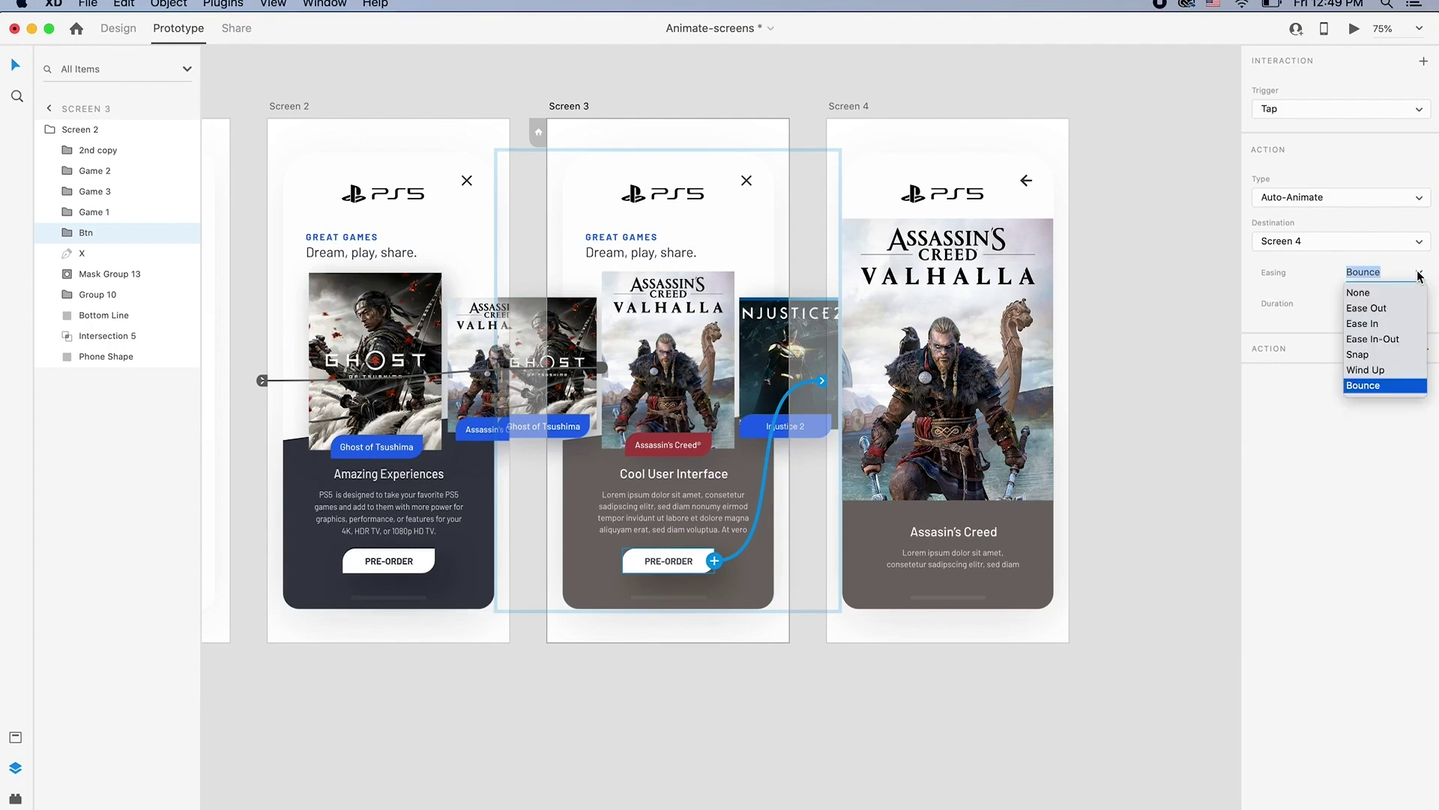
left_click(1368, 327)
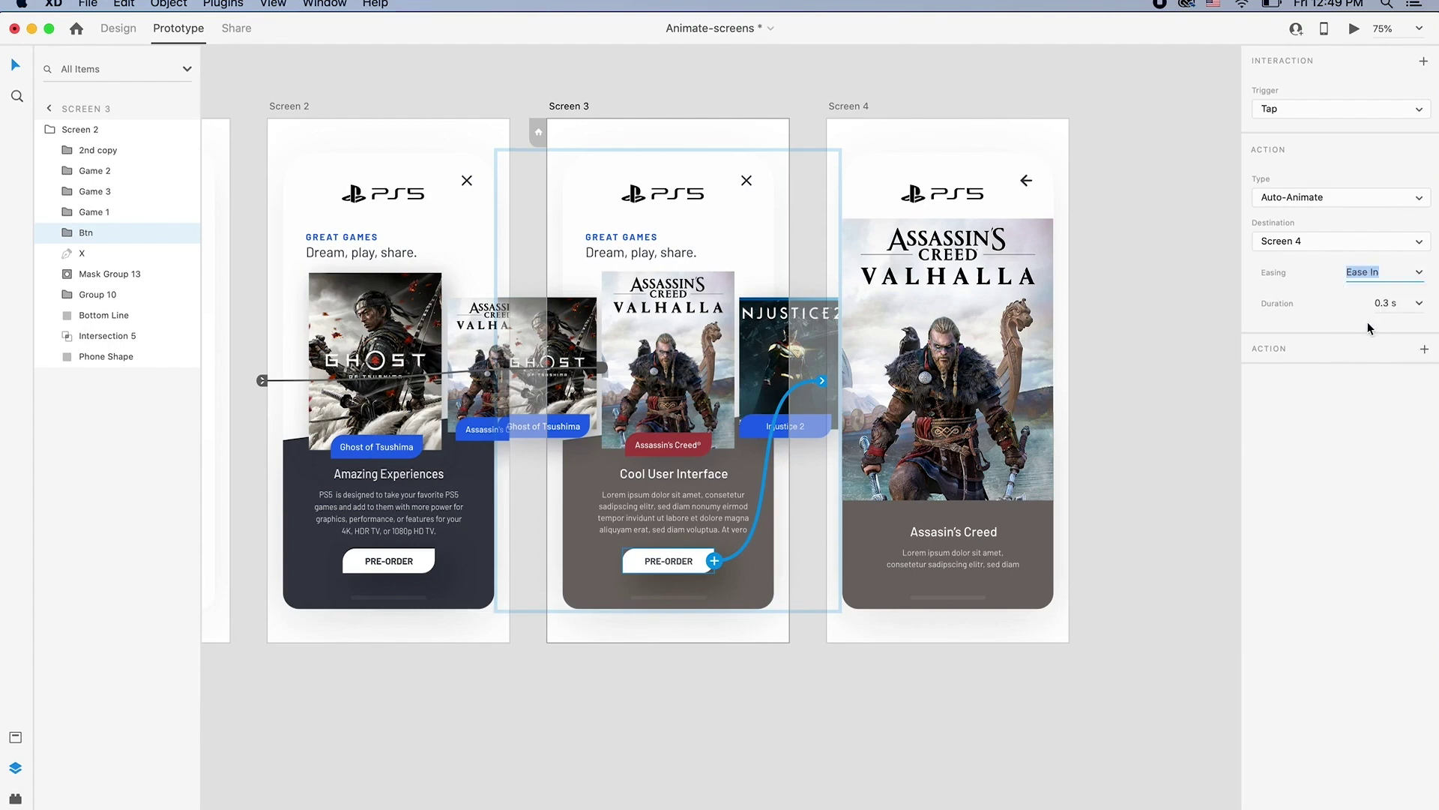
left_click(573, 107)
left_click(1353, 28)
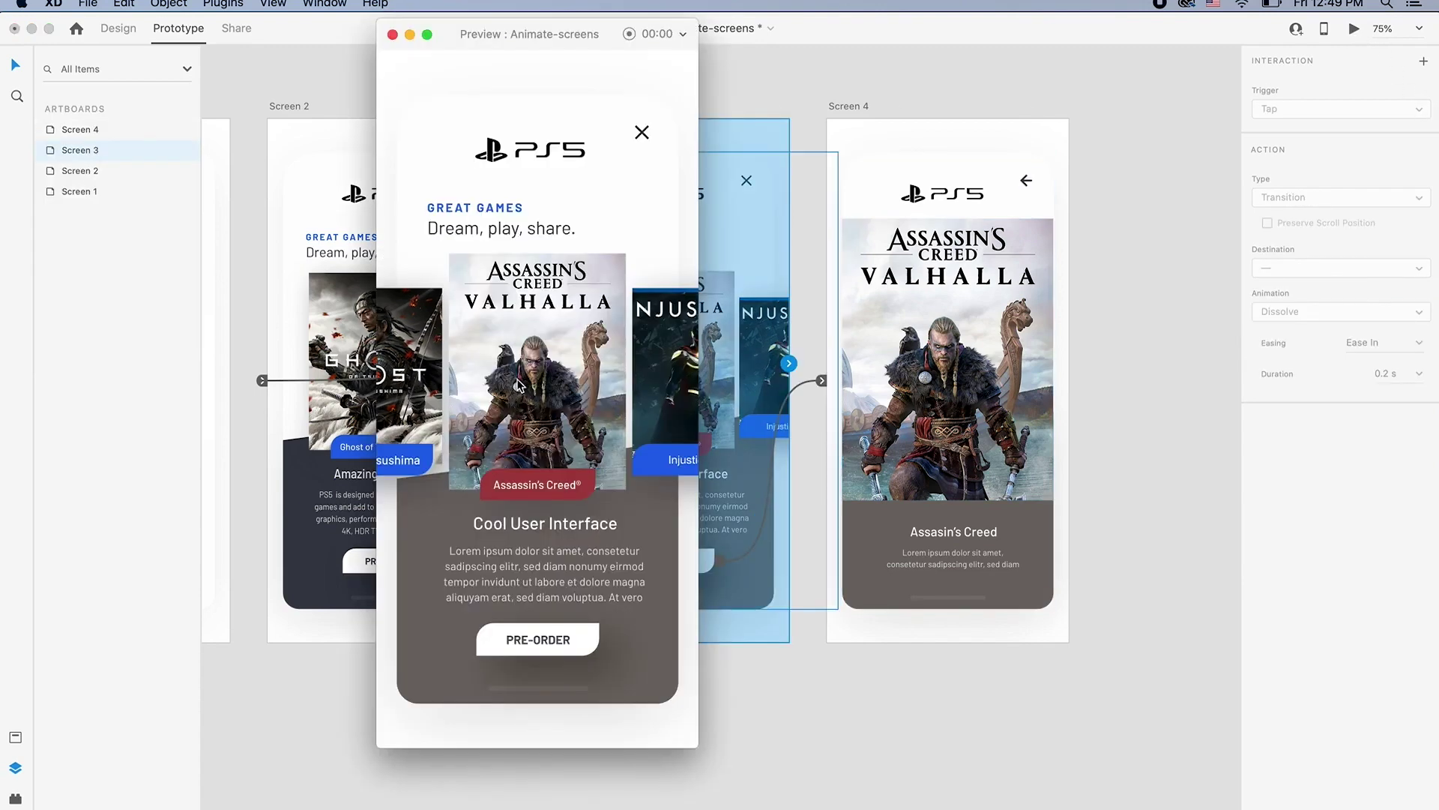
left_click(542, 640)
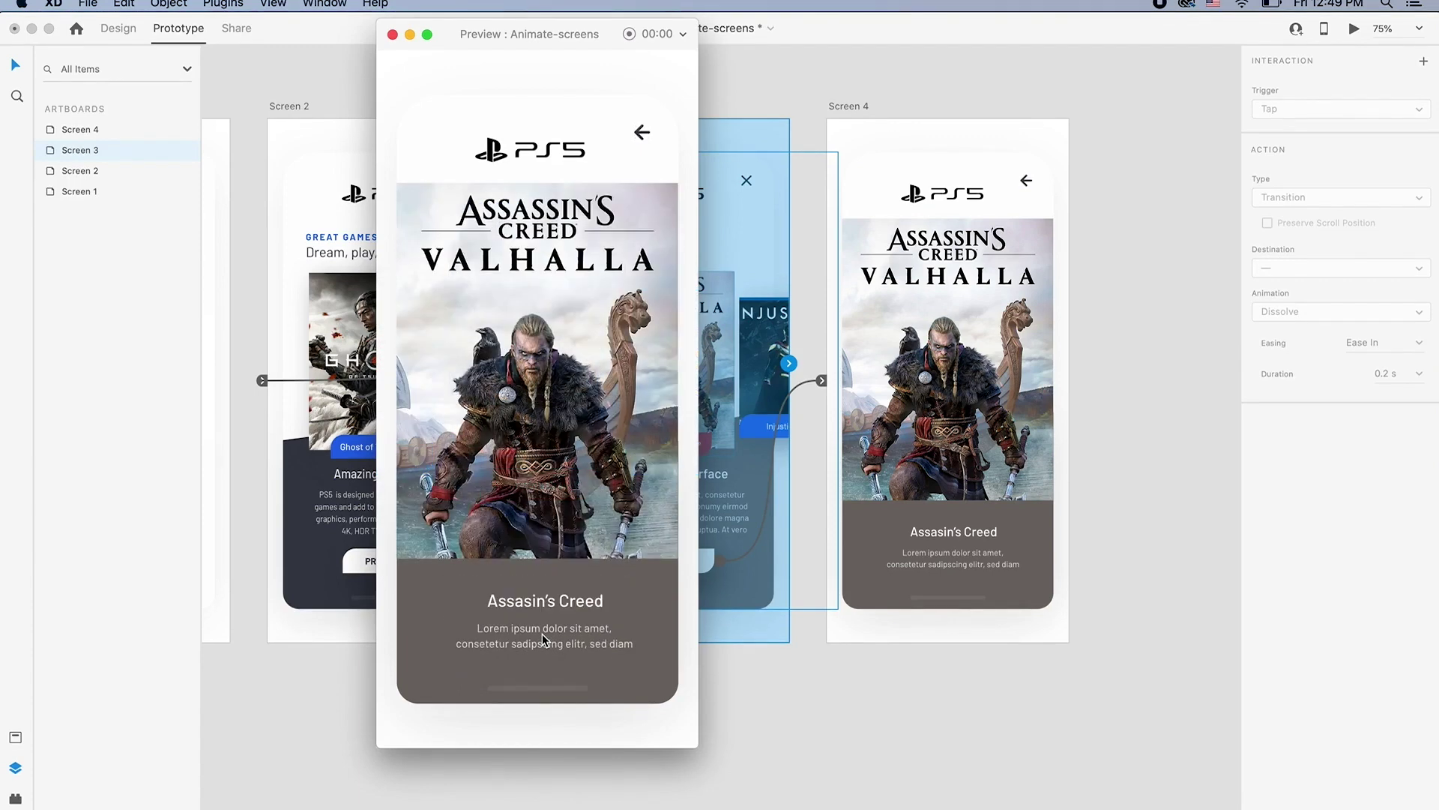
left_click(392, 35)
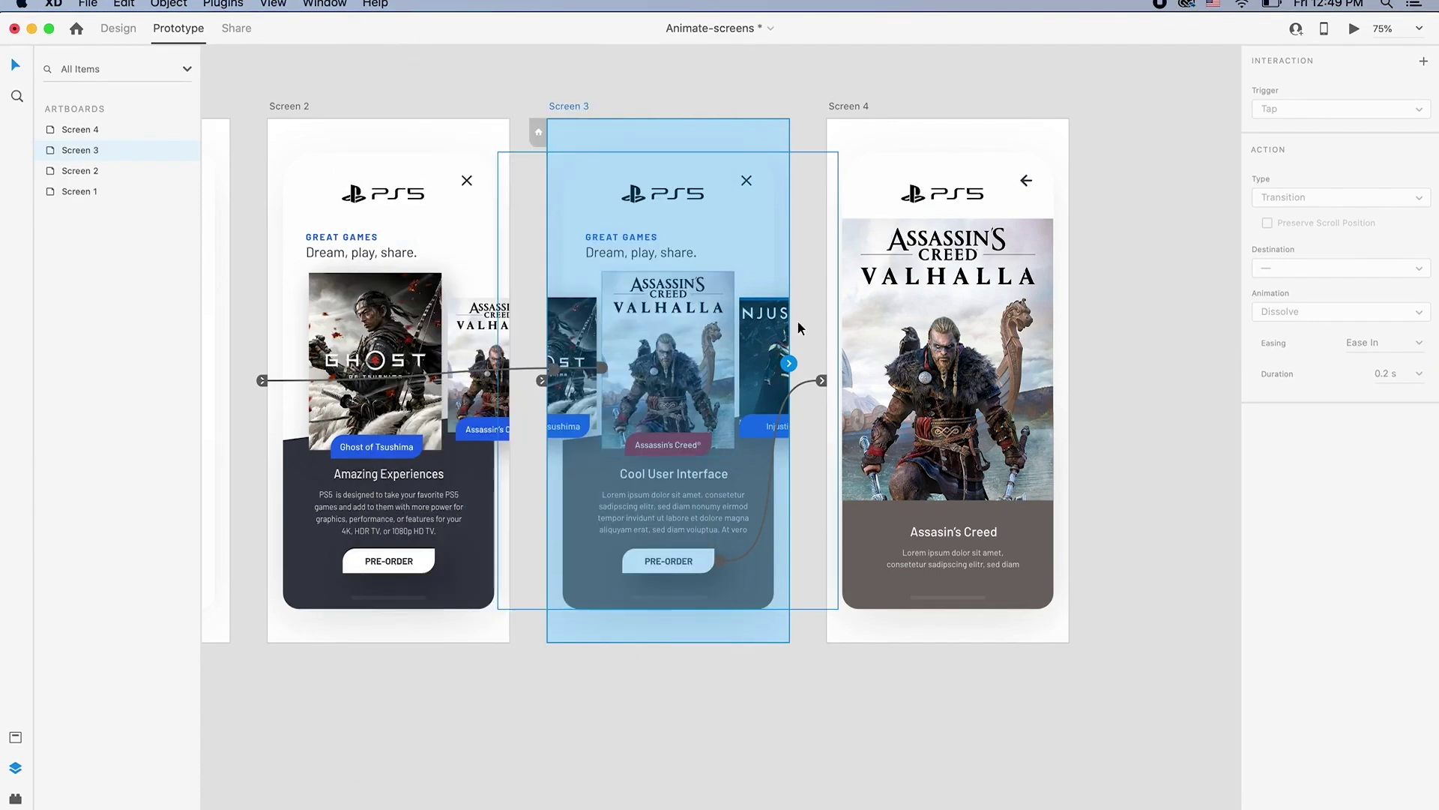
left_click(1354, 30)
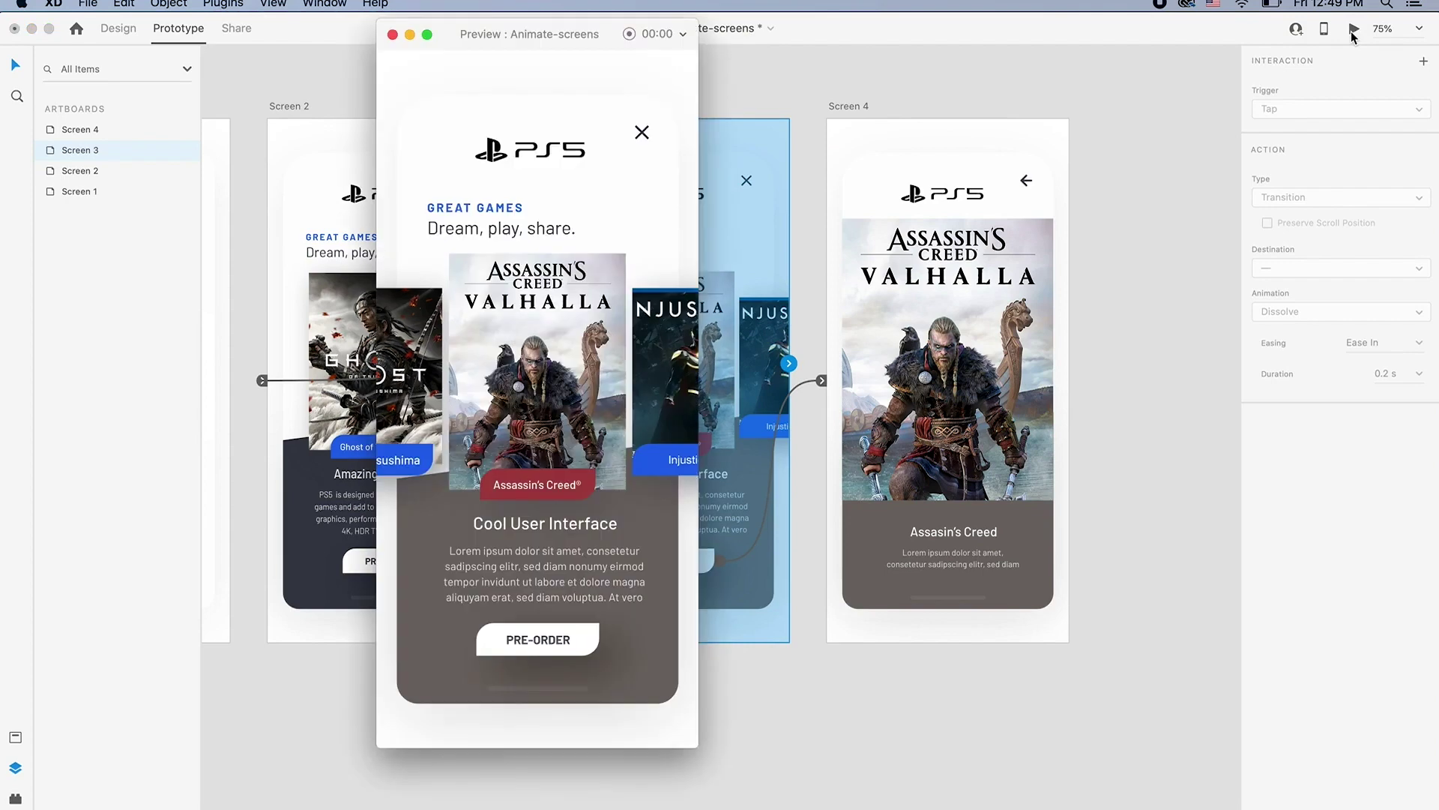
left_click(538, 643)
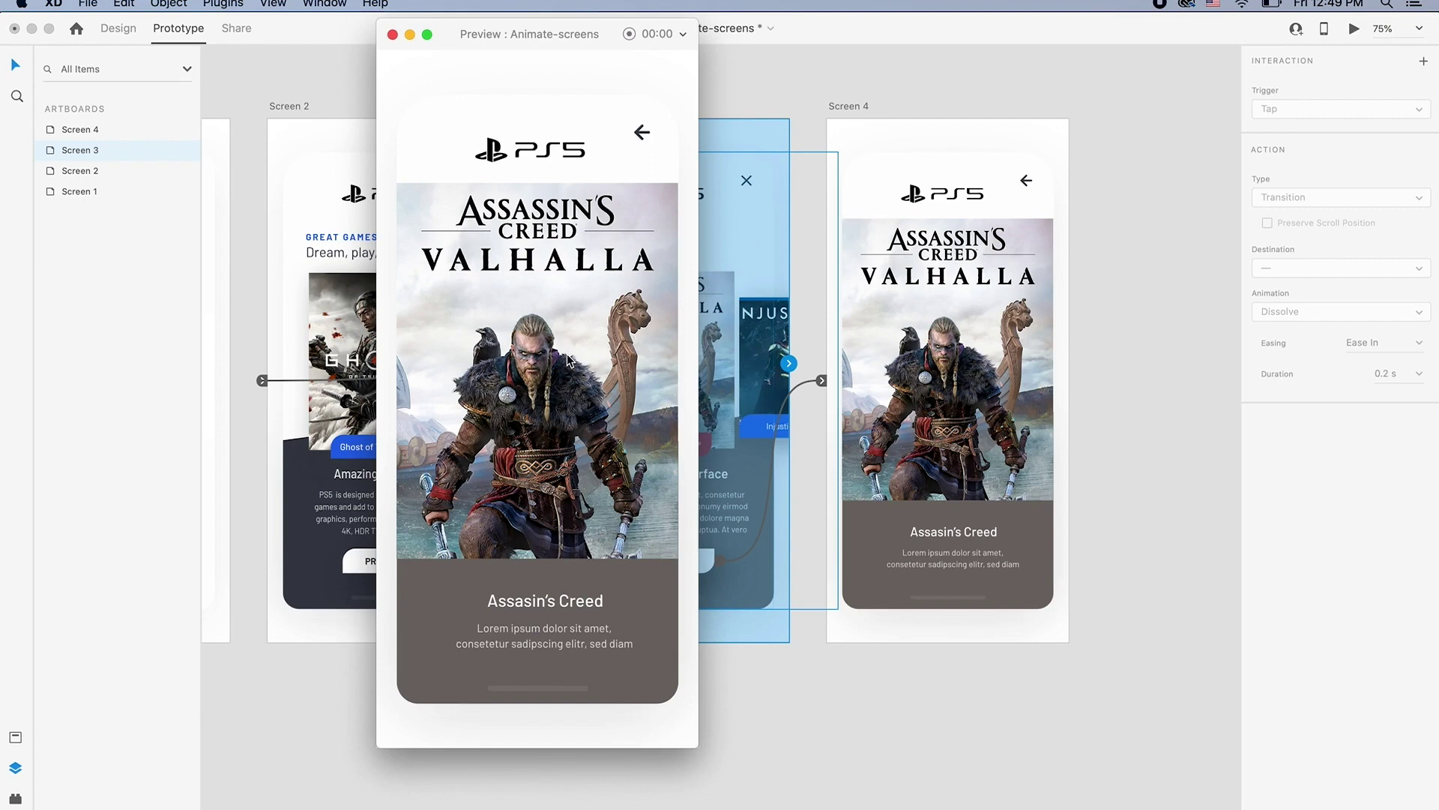
Close the preview and give the PRE-ORDER transition Ease In-Out easing lasting 0.8 s
left_click(392, 36)
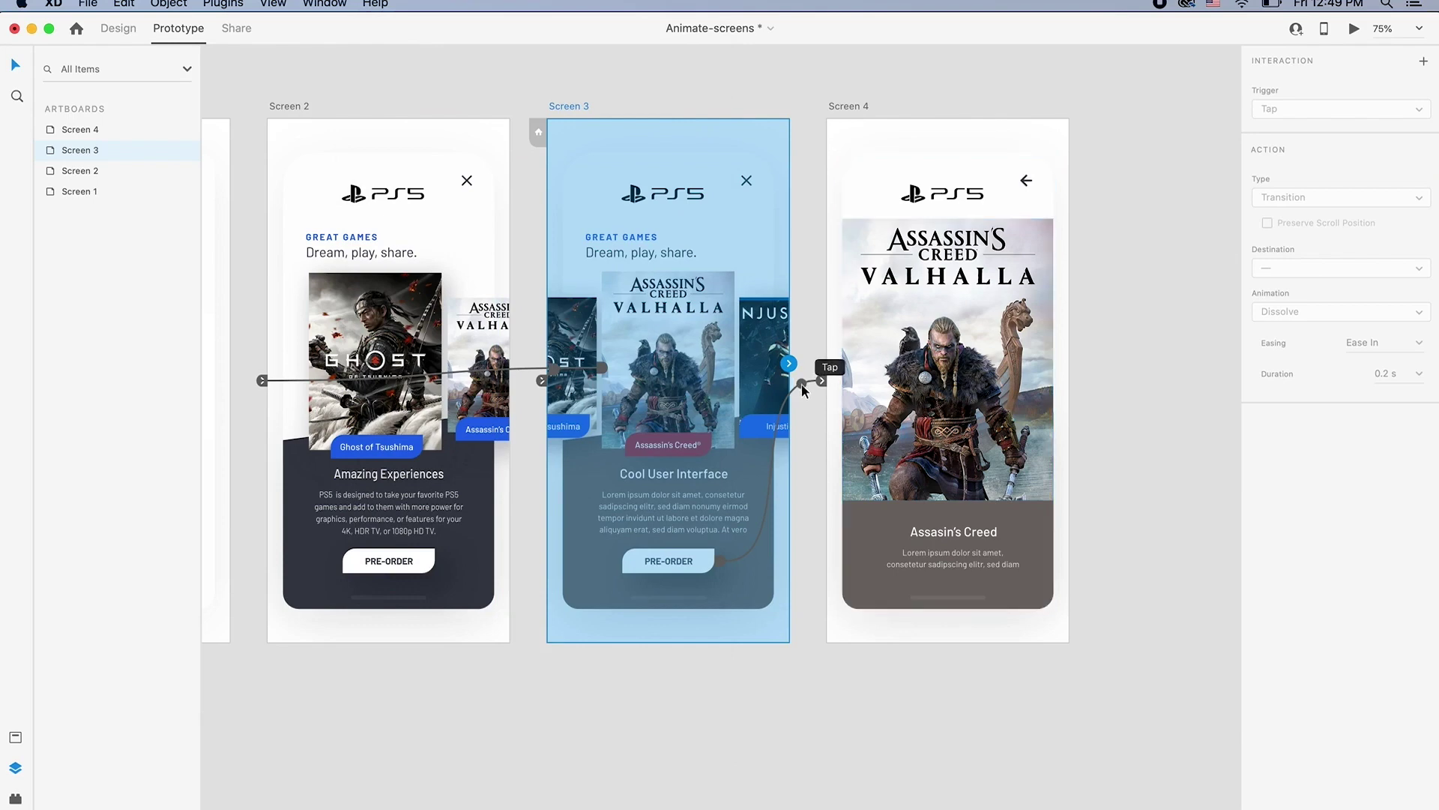
left_click(802, 384)
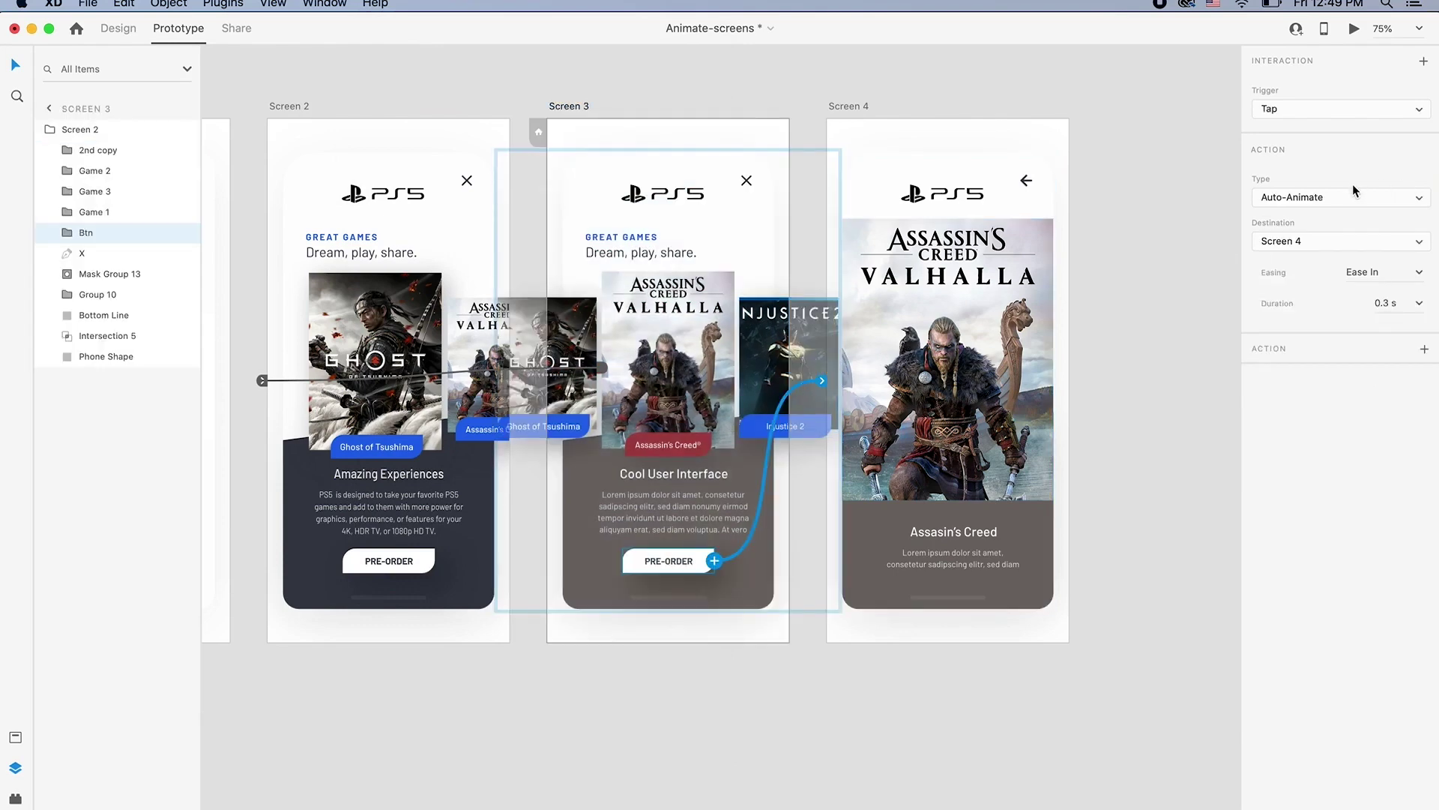
left_click(1420, 273)
left_click(1392, 341)
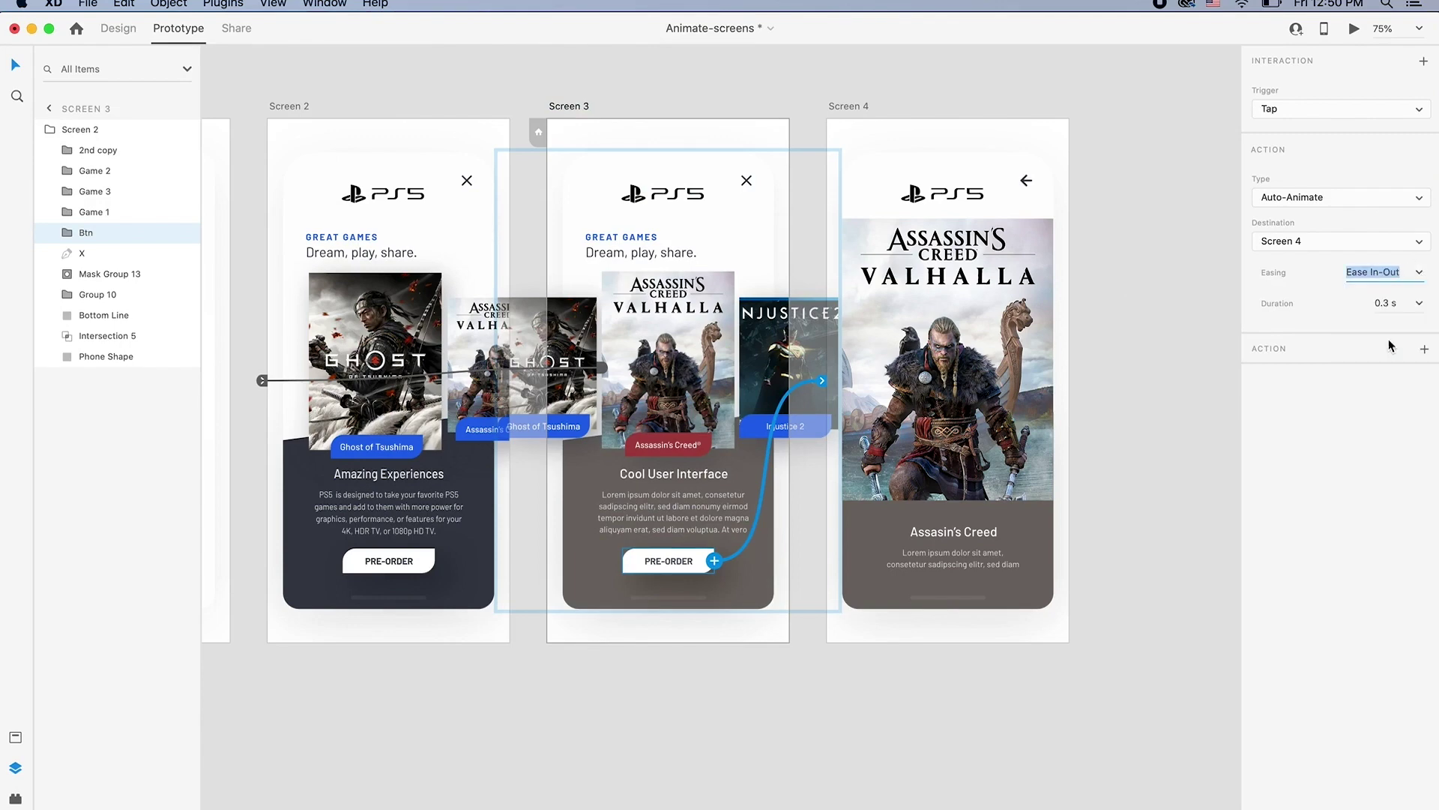
left_click(1419, 302)
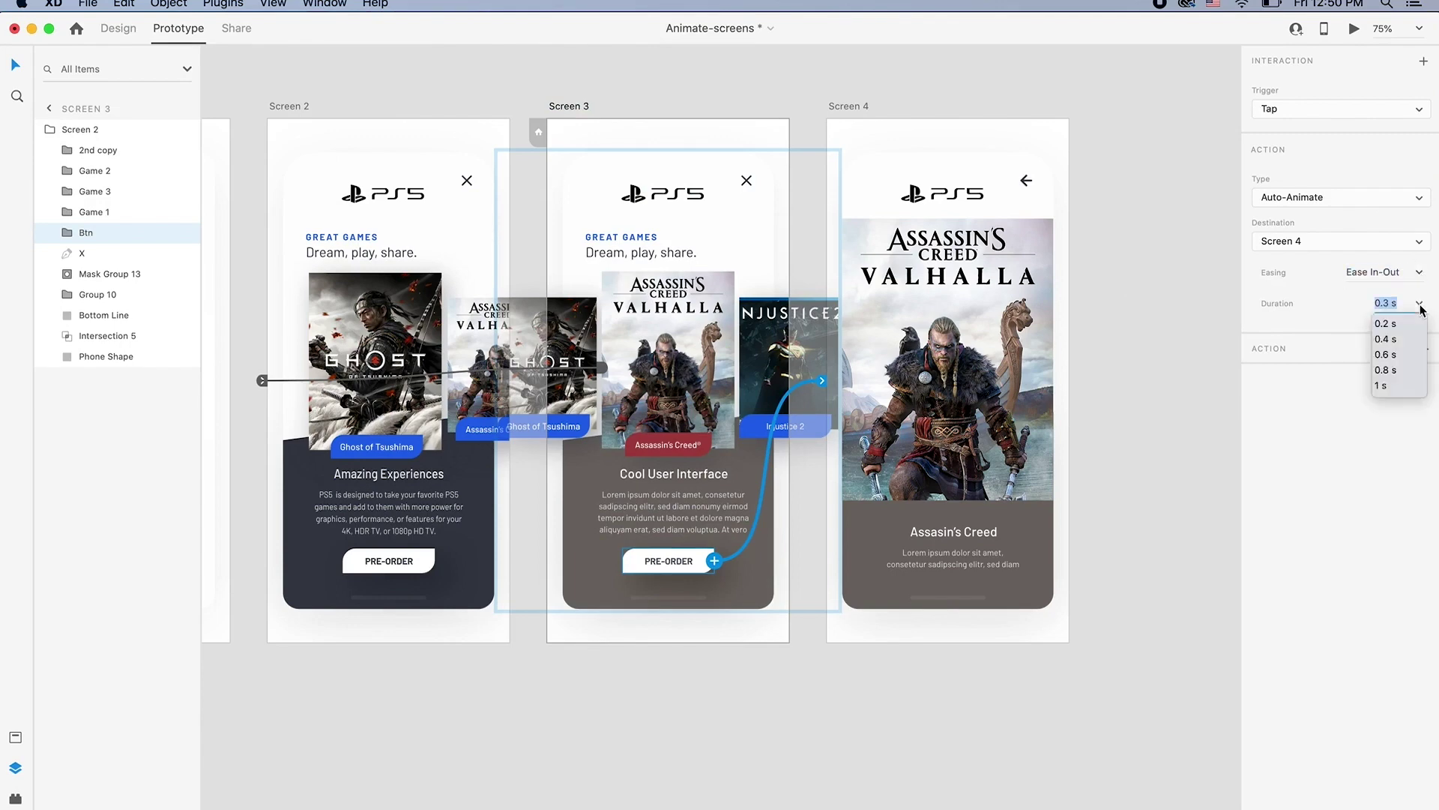
left_click(1386, 370)
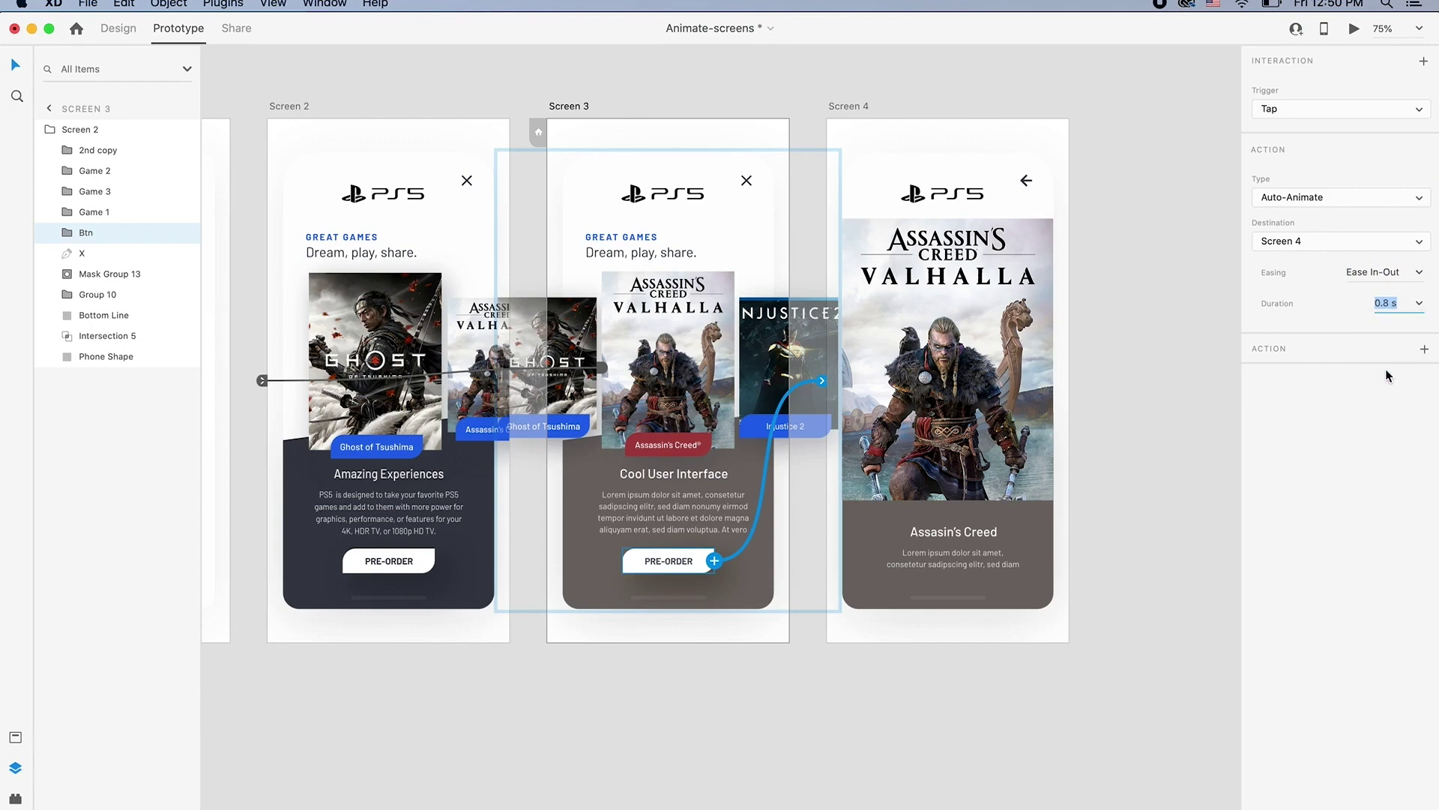
Preview from Screen 3 twice, tapping PRE-ORDER to watch the 0.8 s transition to Screen 4
left_click(1354, 30)
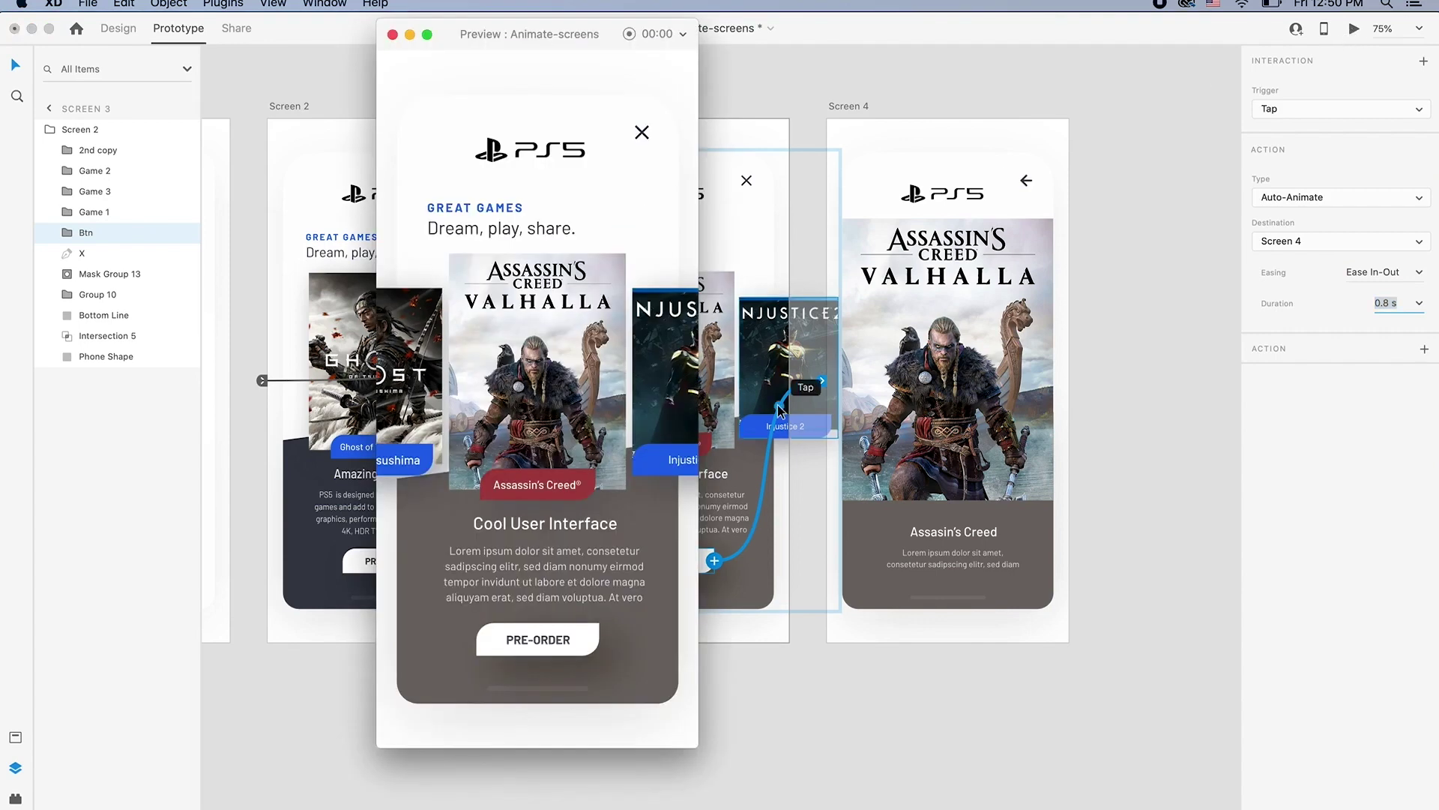
left_click(536, 641)
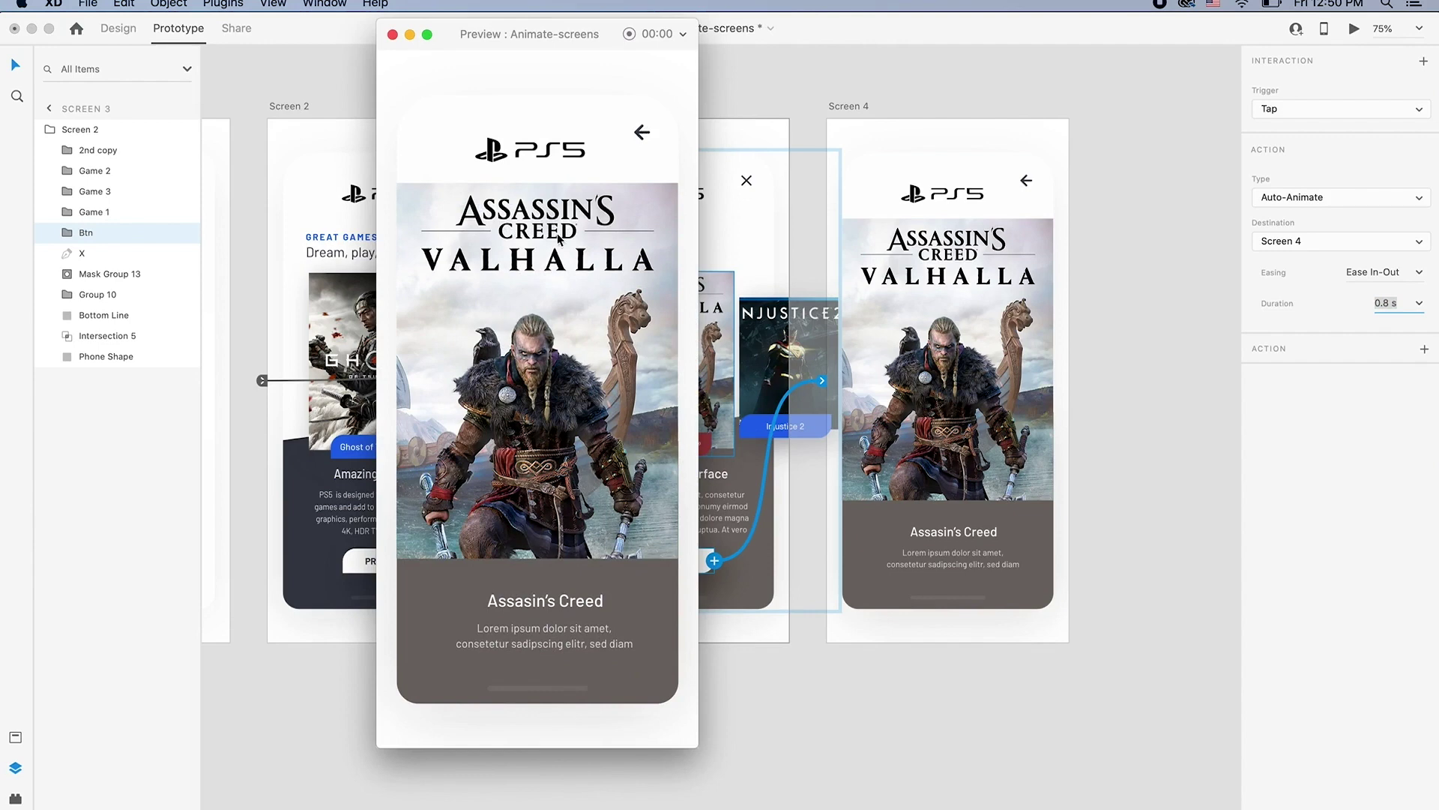
left_click(392, 36)
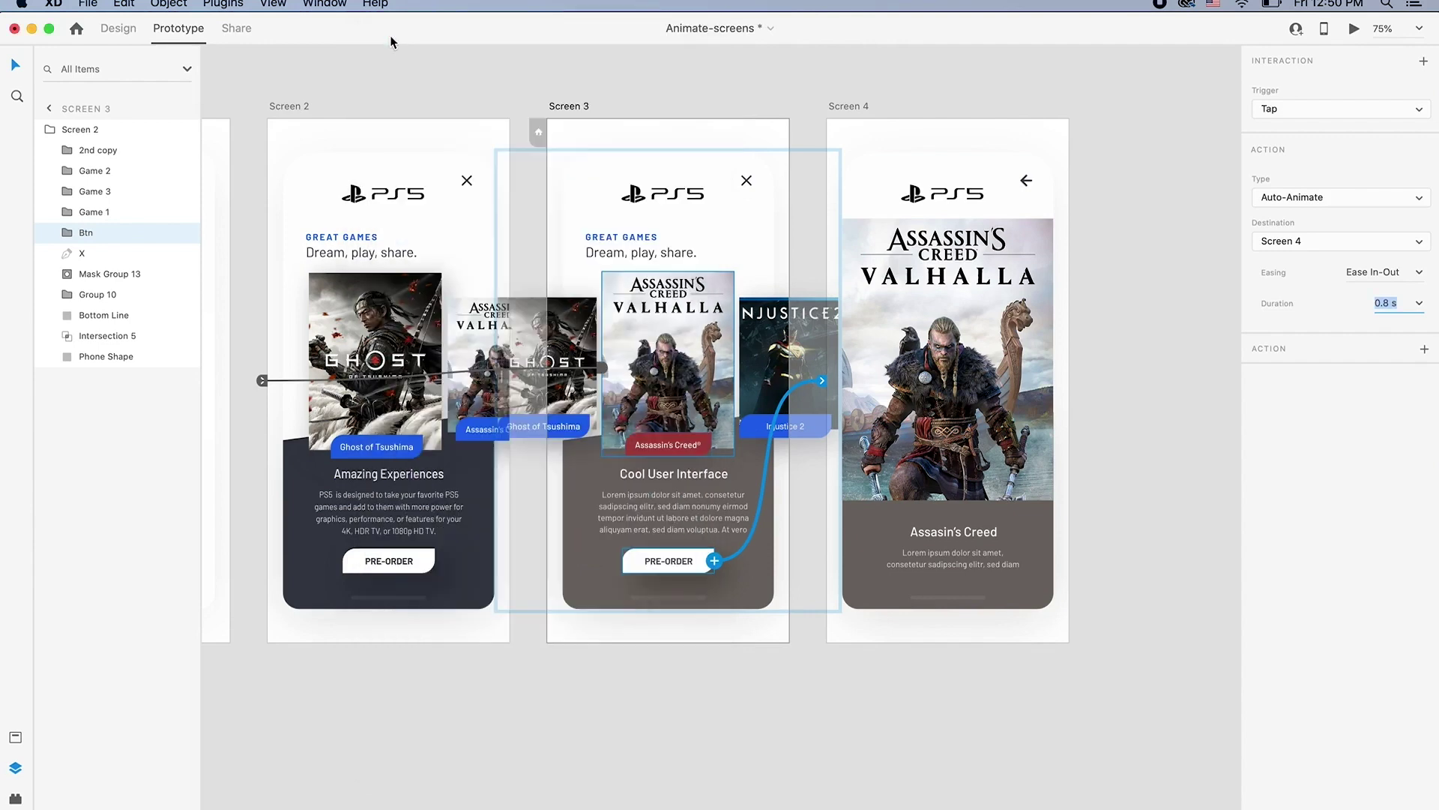
left_click(1356, 31)
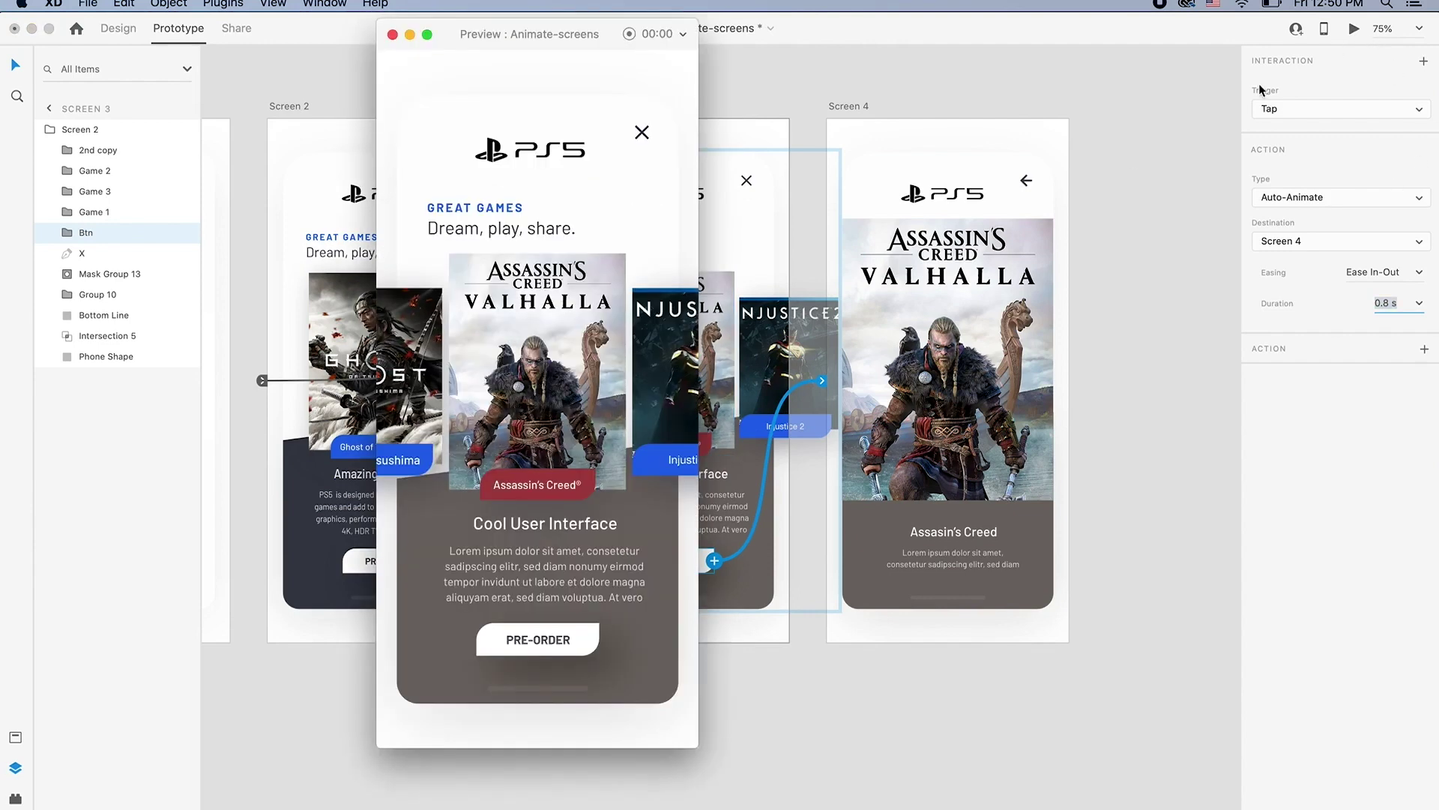
left_click(538, 641)
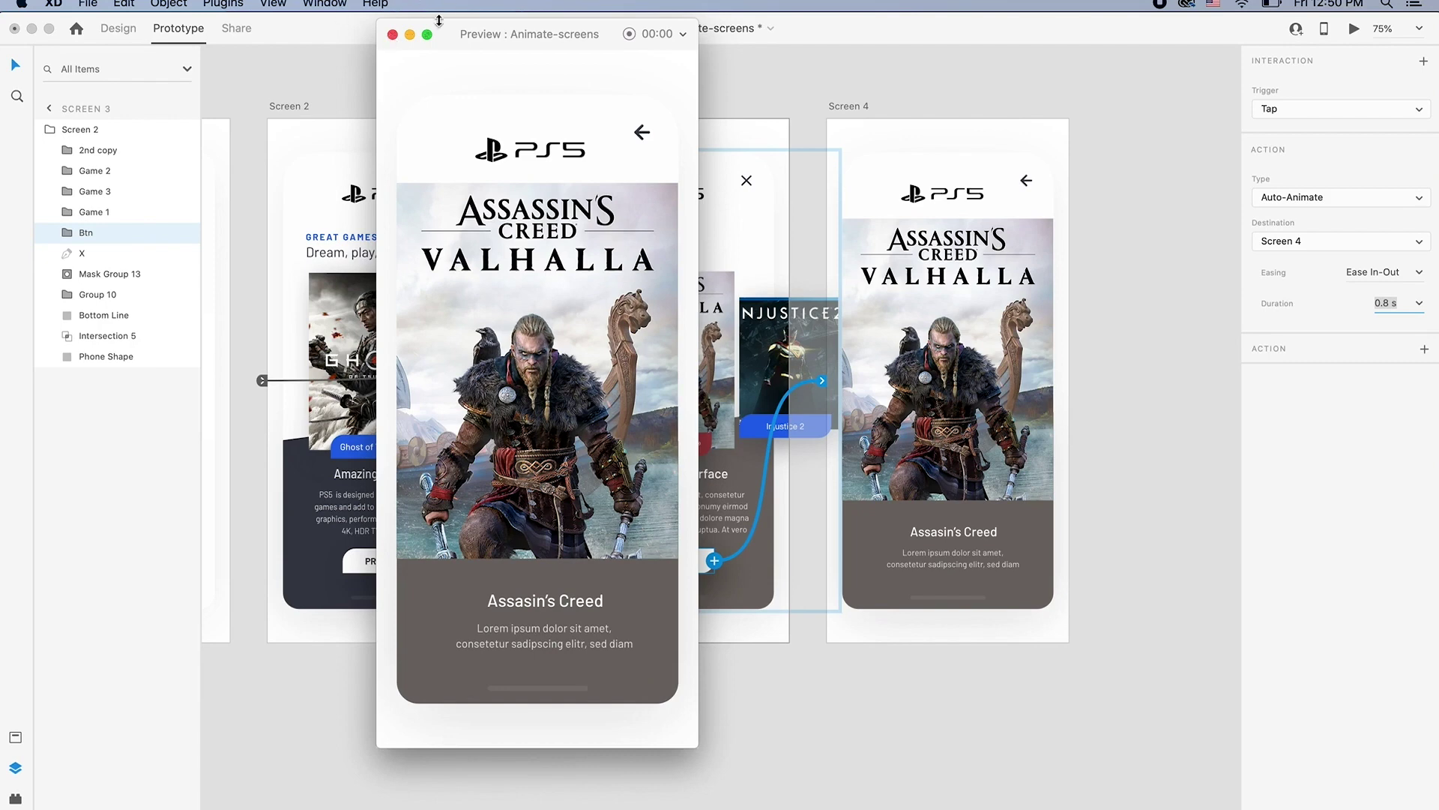
left_click(393, 36)
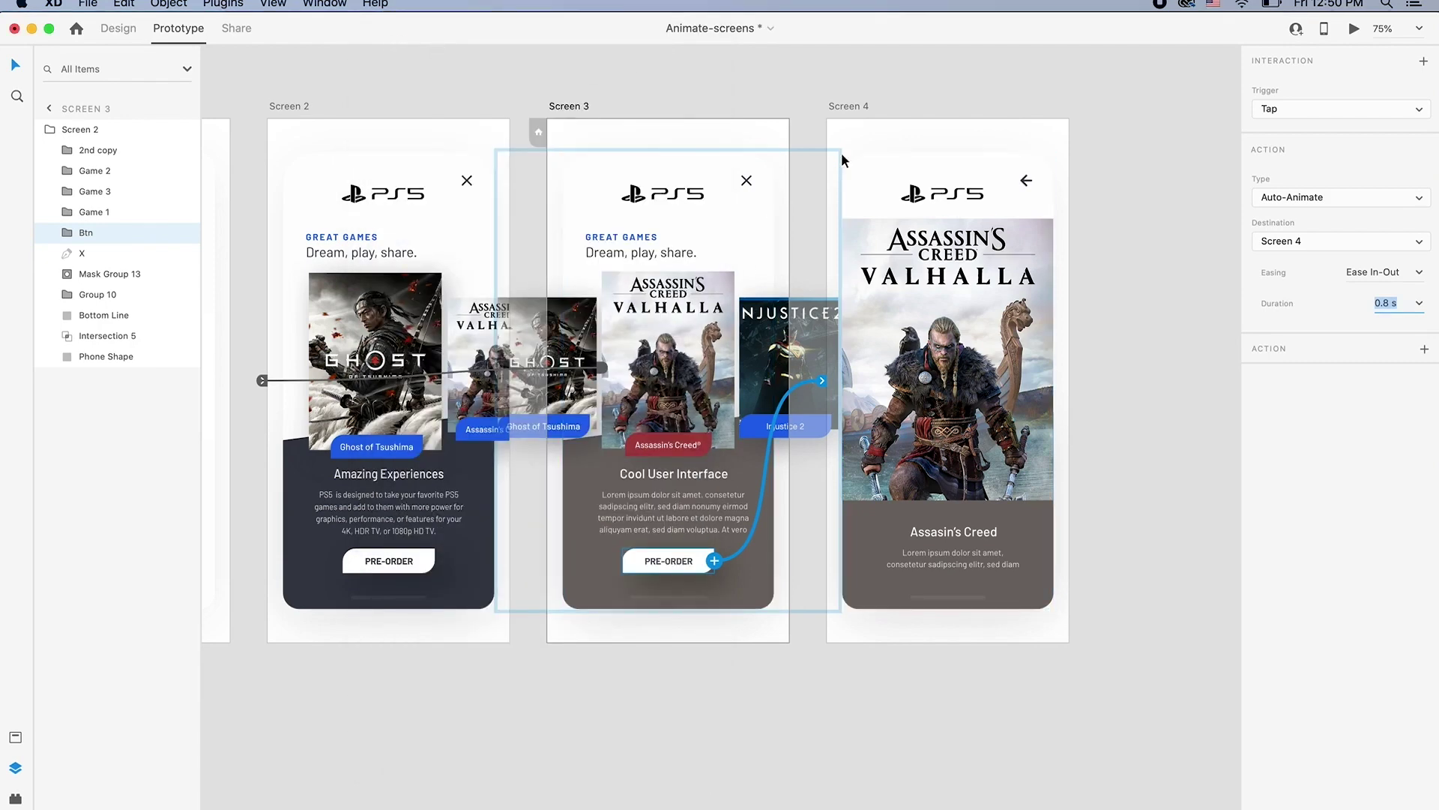
Link Screen 4's back arrow to Screen 3 with Auto-Animate, Ease In-Out, 0.4 s duration
left_click(861, 104)
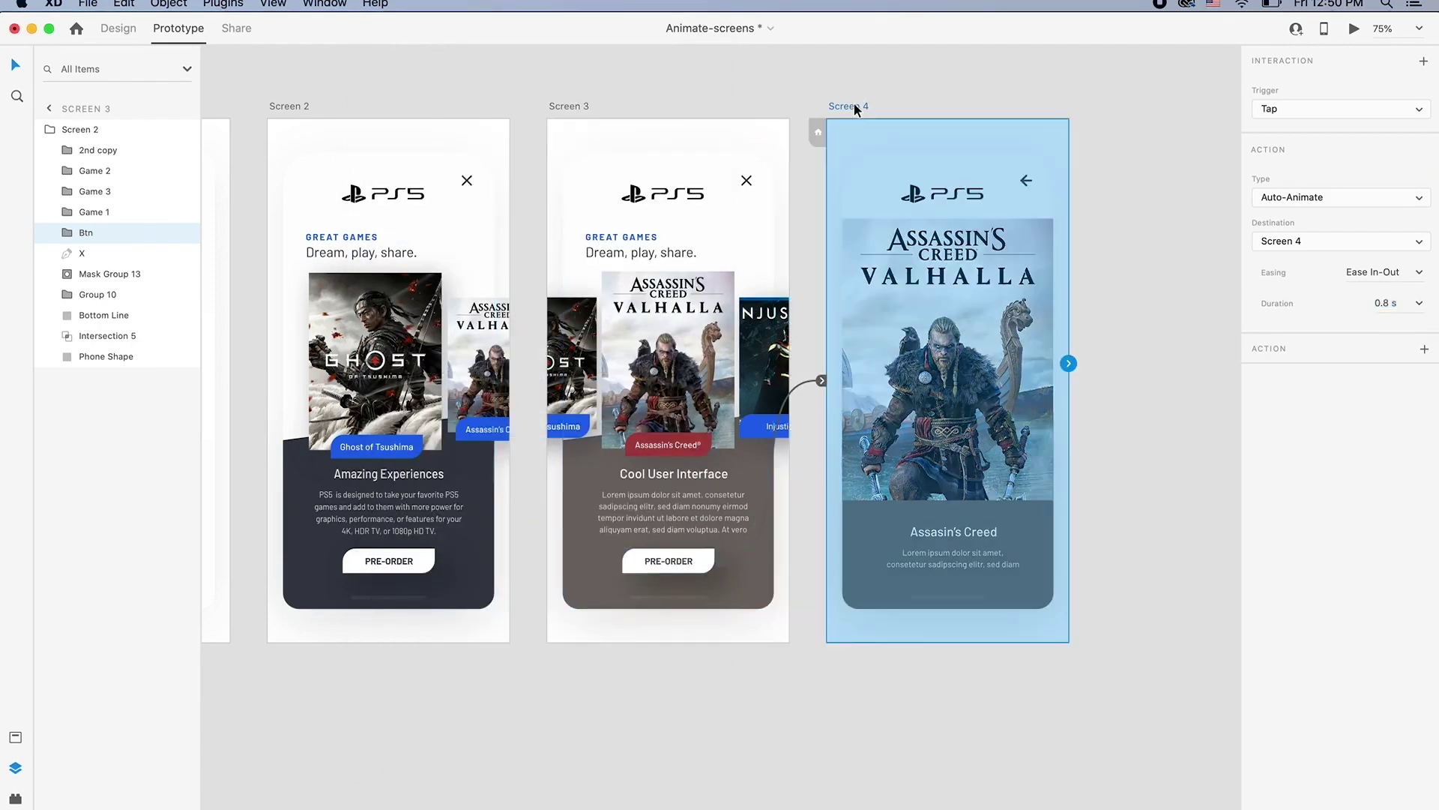
left_click(1028, 185)
double_click(1029, 184)
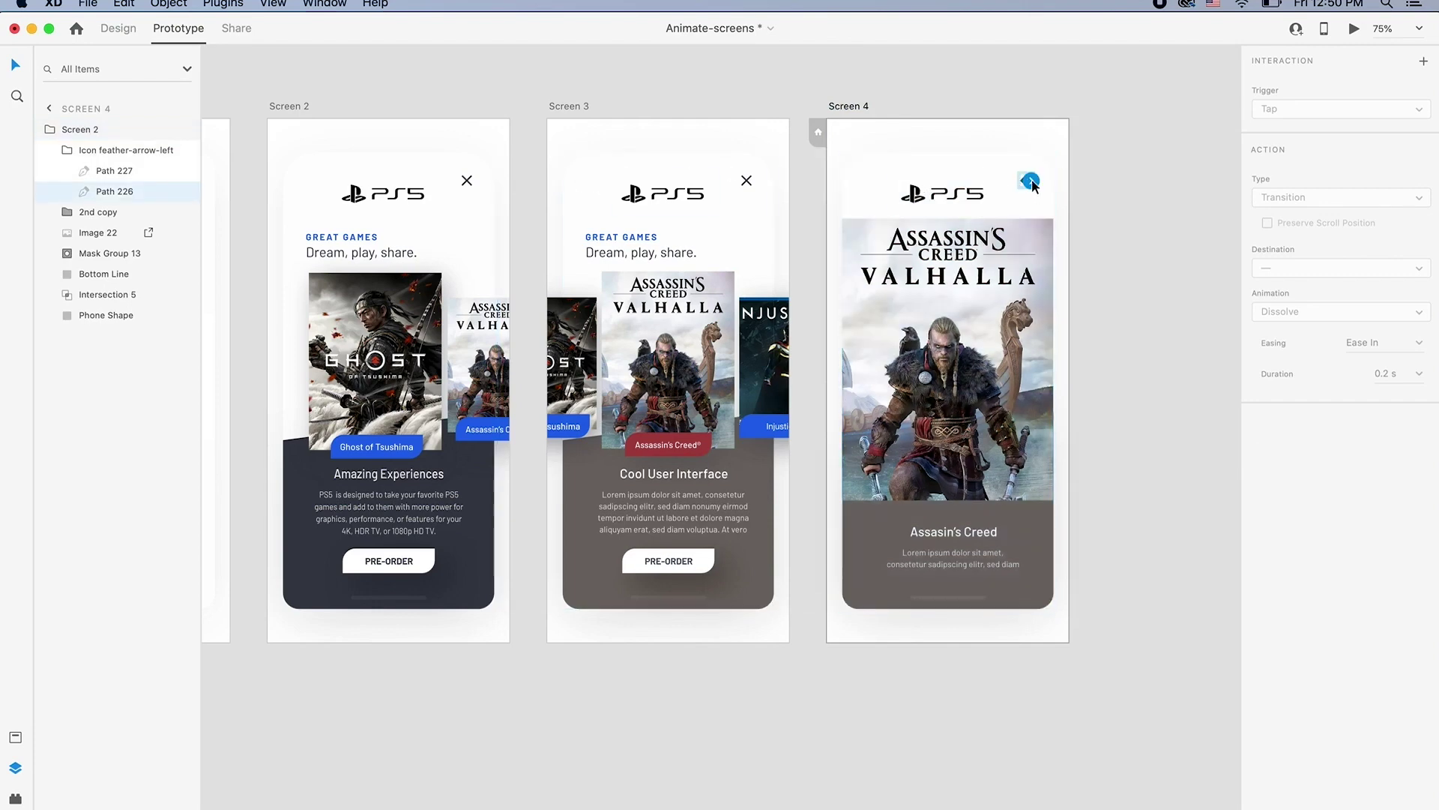
left_click_drag(1030, 182, 759, 387)
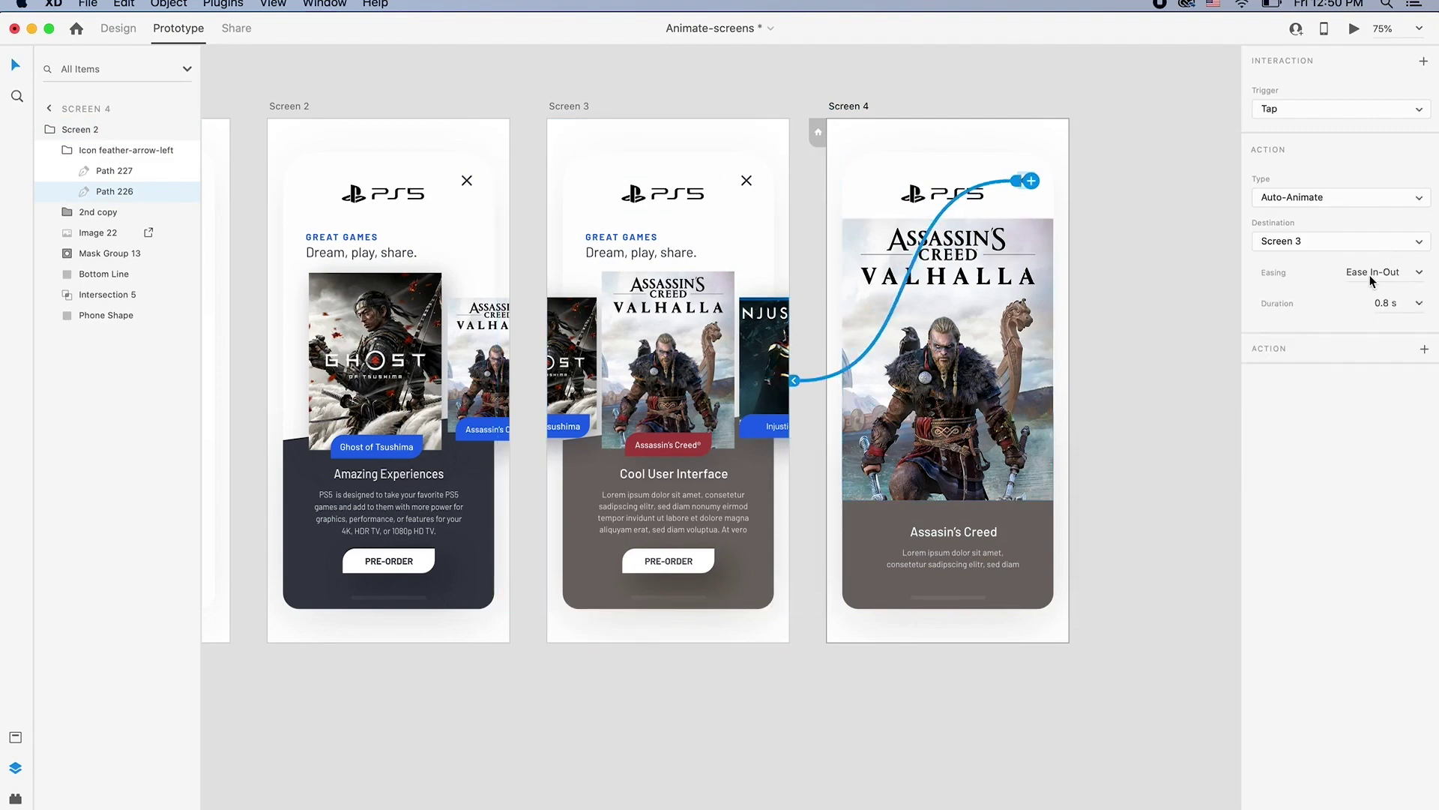
left_click(1417, 304)
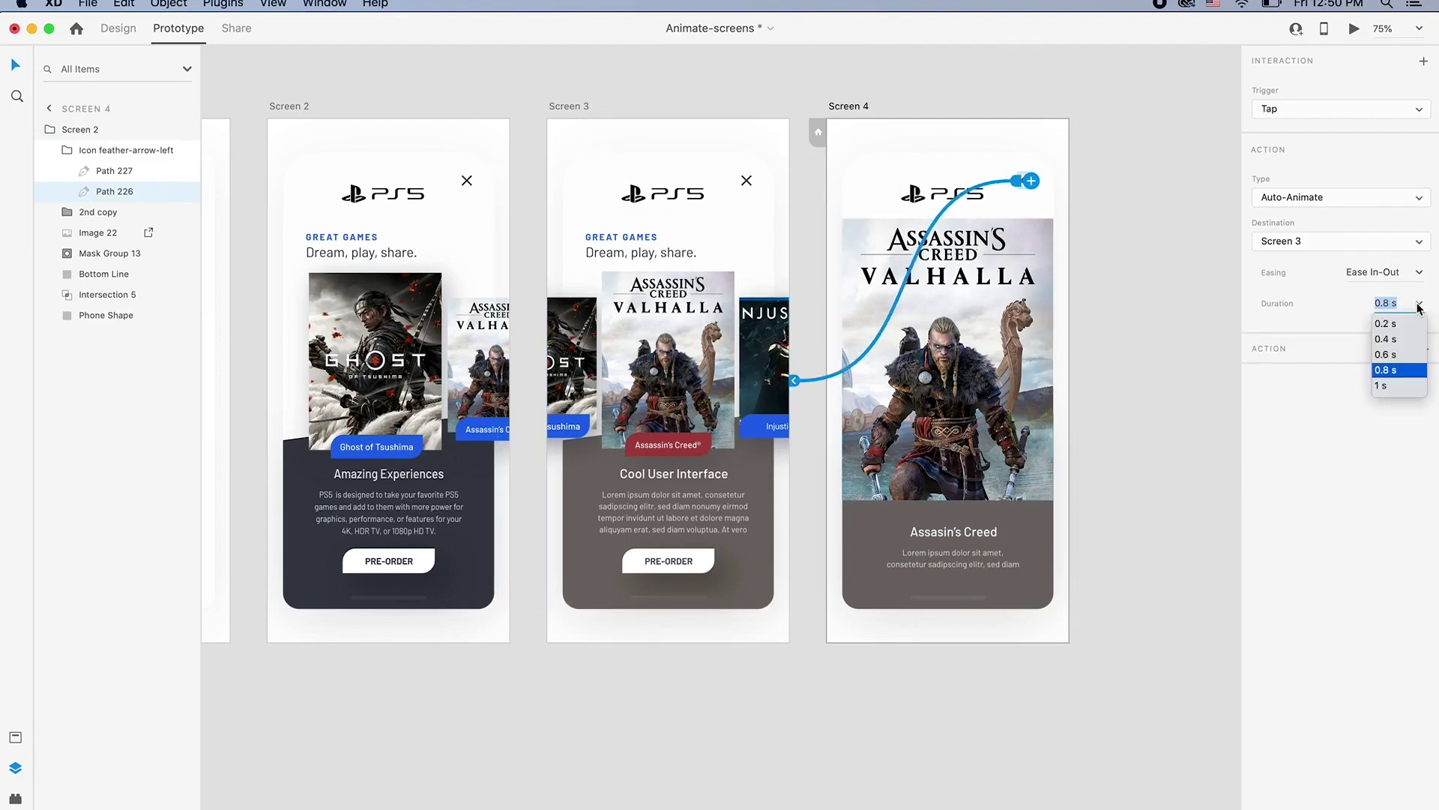
left_click(1396, 340)
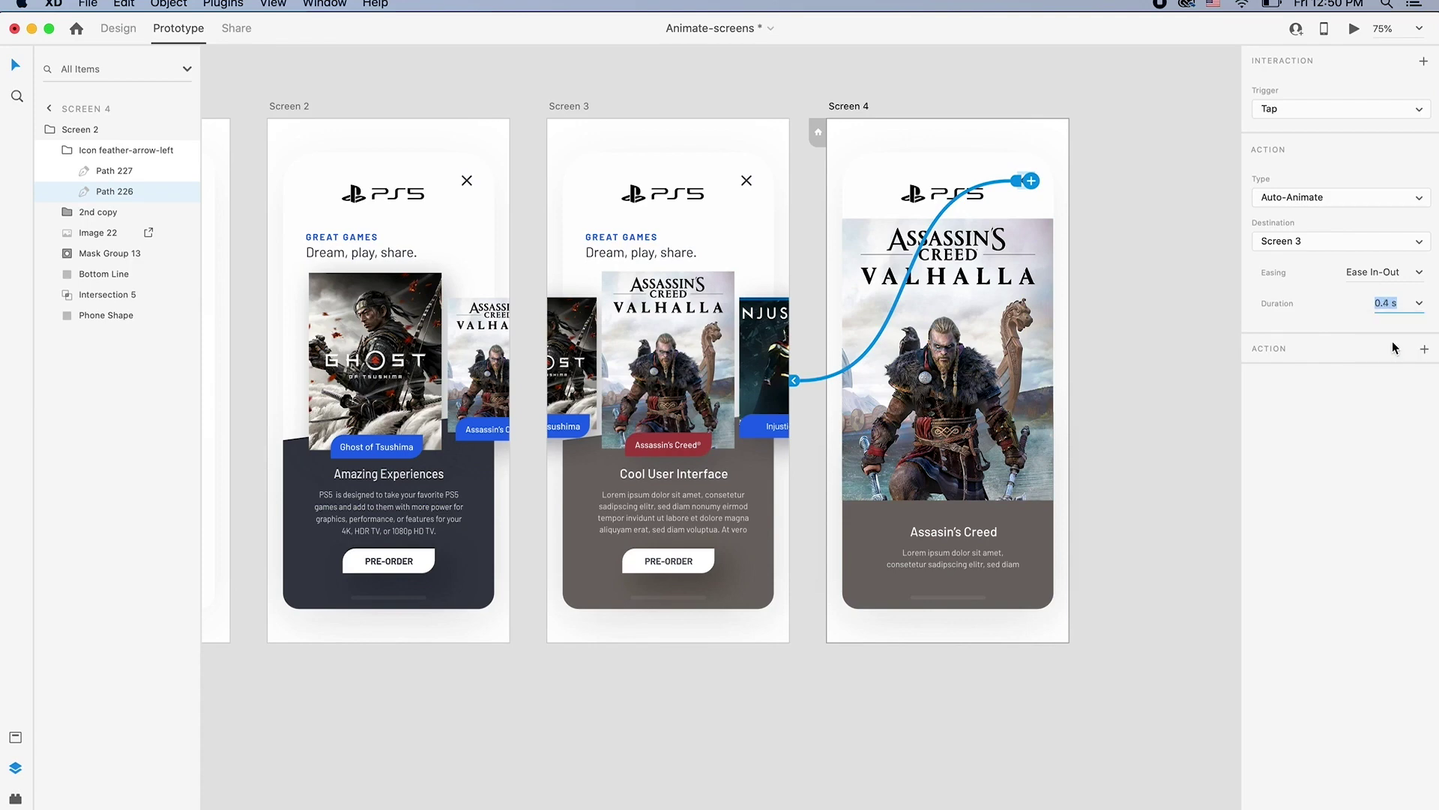
left_click(1354, 28)
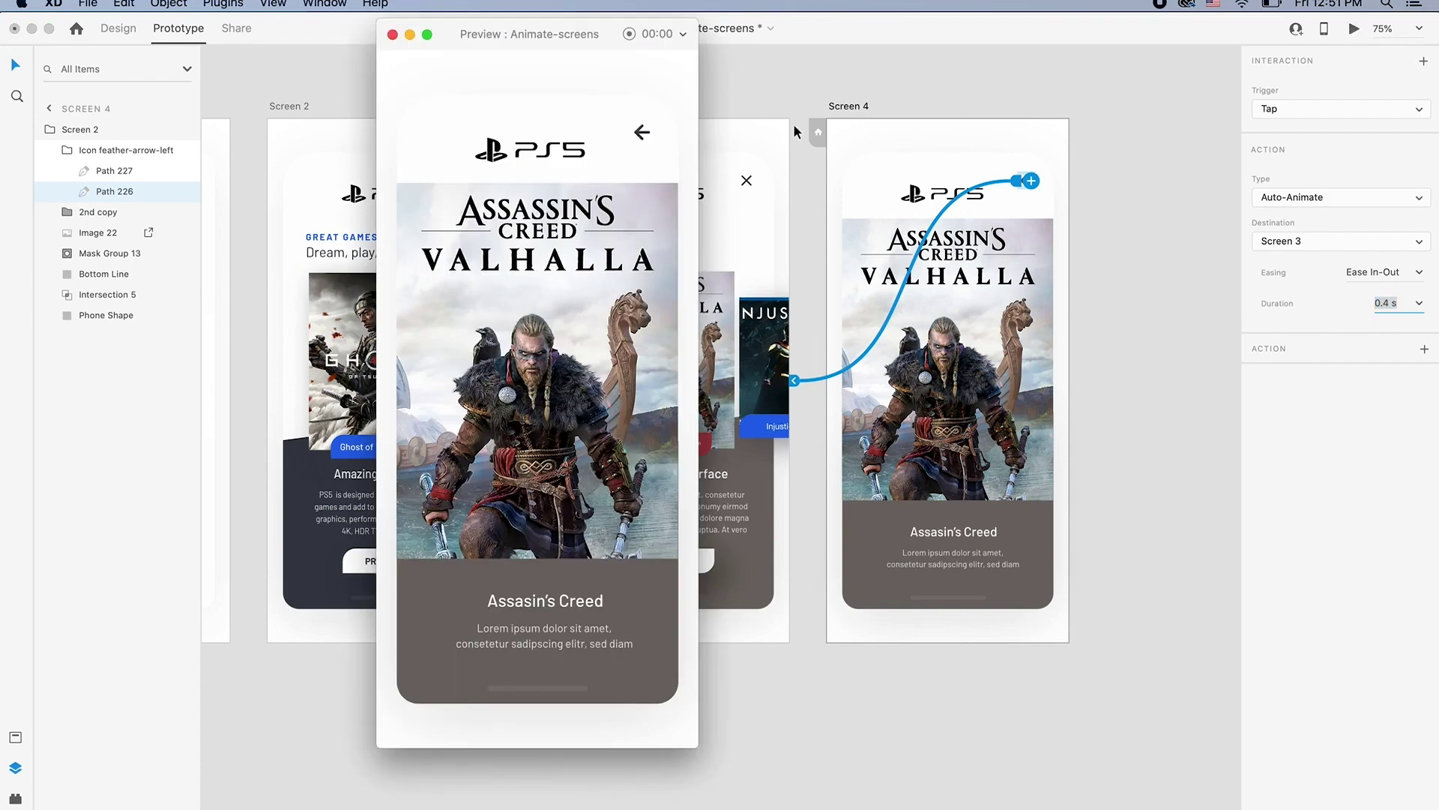
left_click(642, 134)
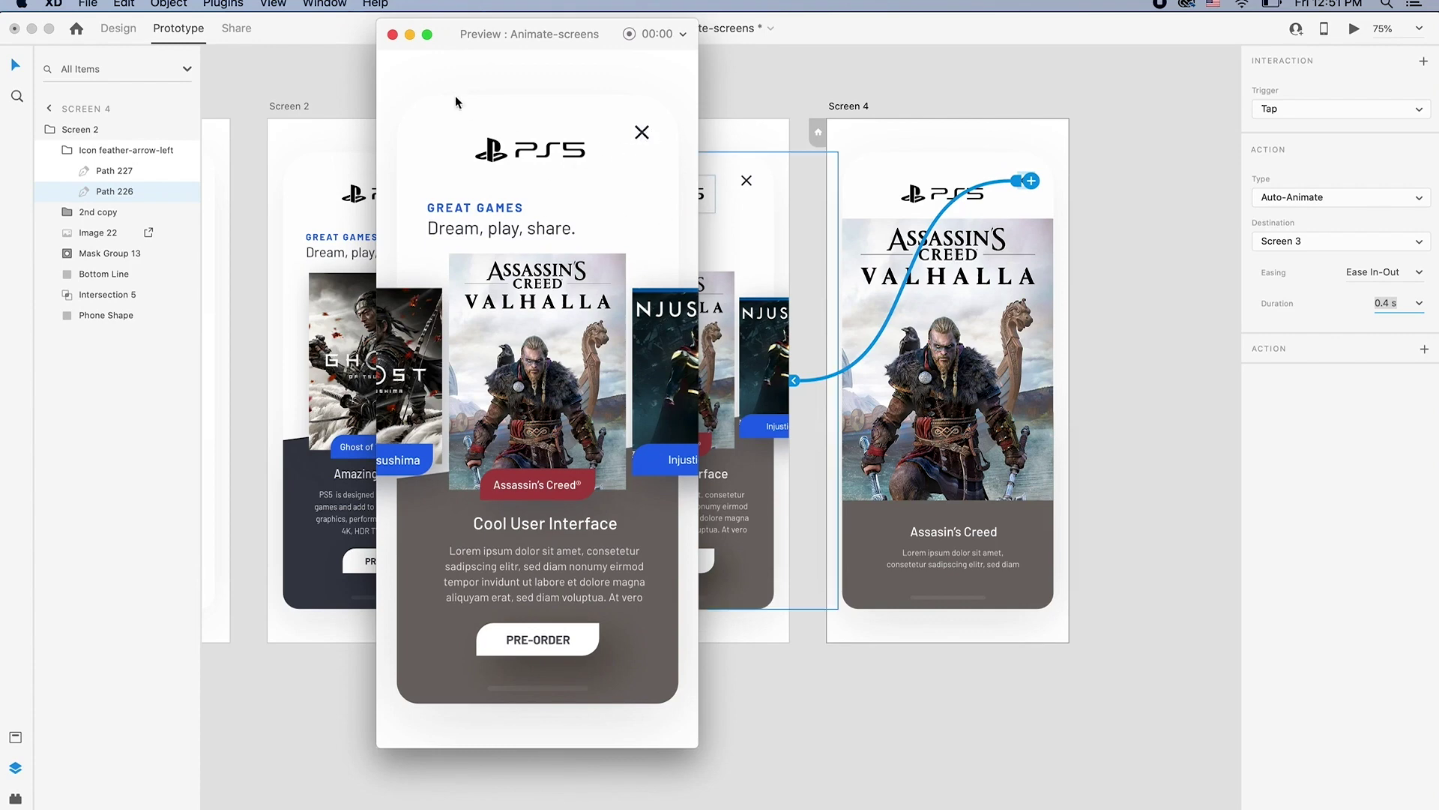
left_click(391, 34)
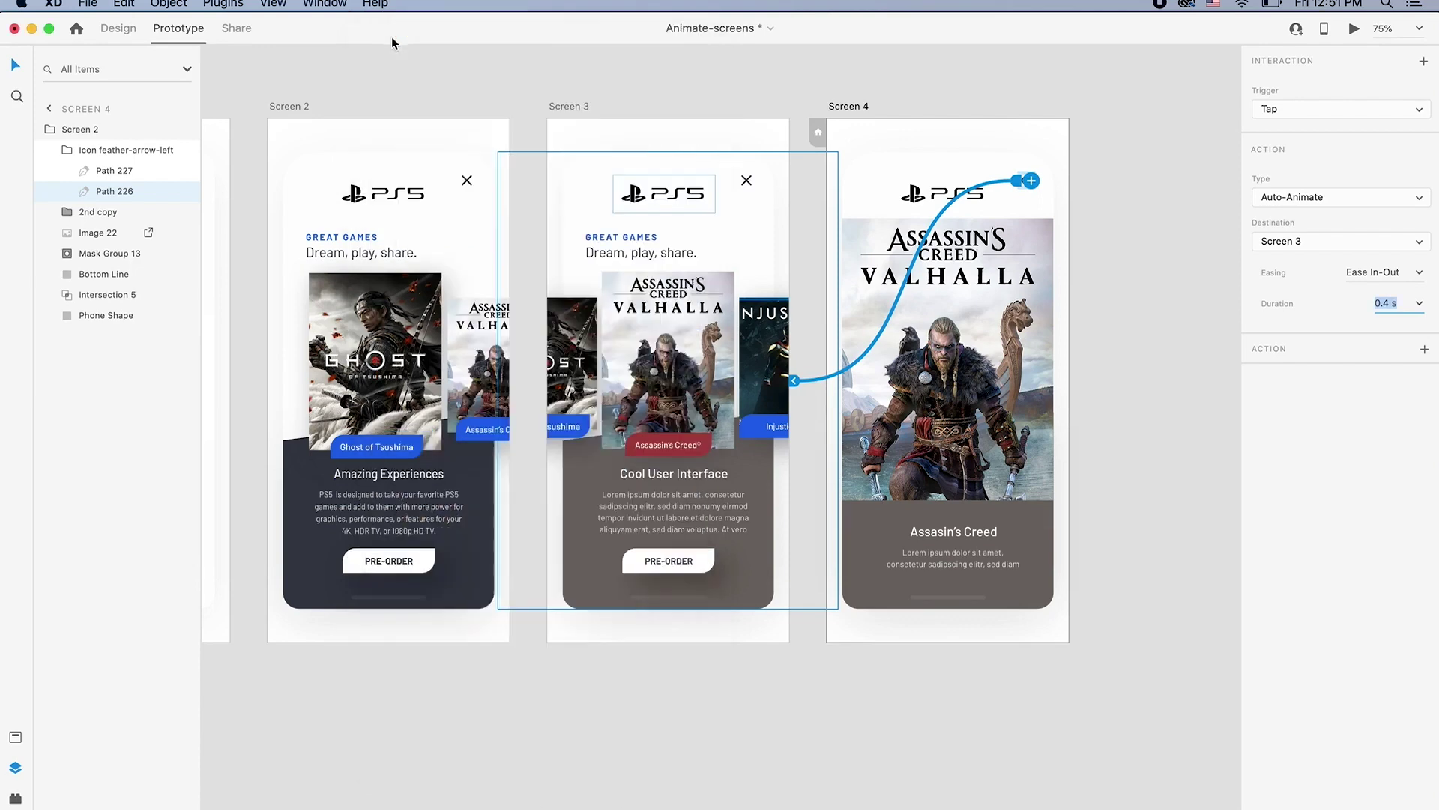
Wire the X icons on Screen 3 and Screen 2 back to Screen 1
left_click(747, 182)
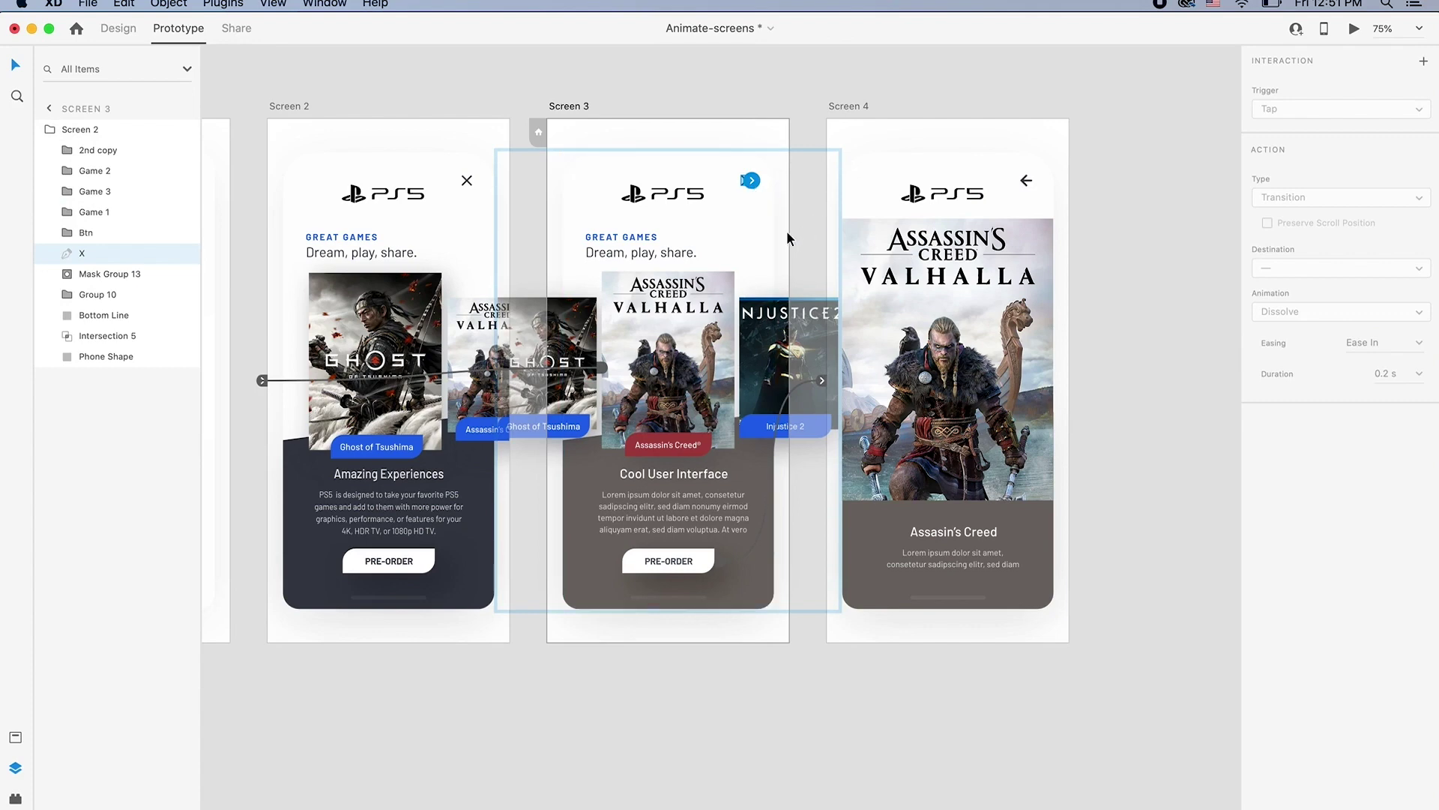
left_click(656, 251, "alt")
scroll(657, 252, "left", 5)
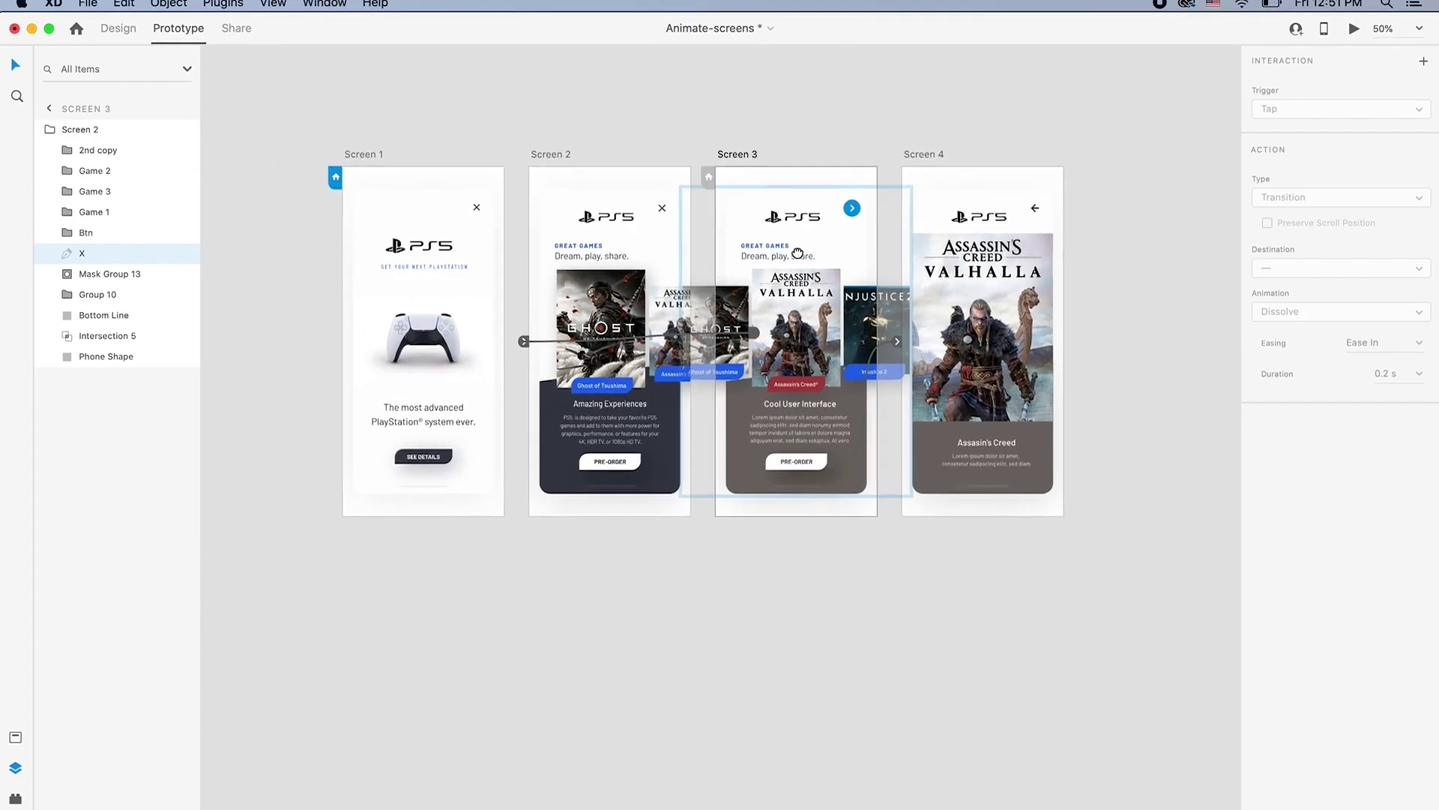
left_click_drag(871, 207, 507, 452)
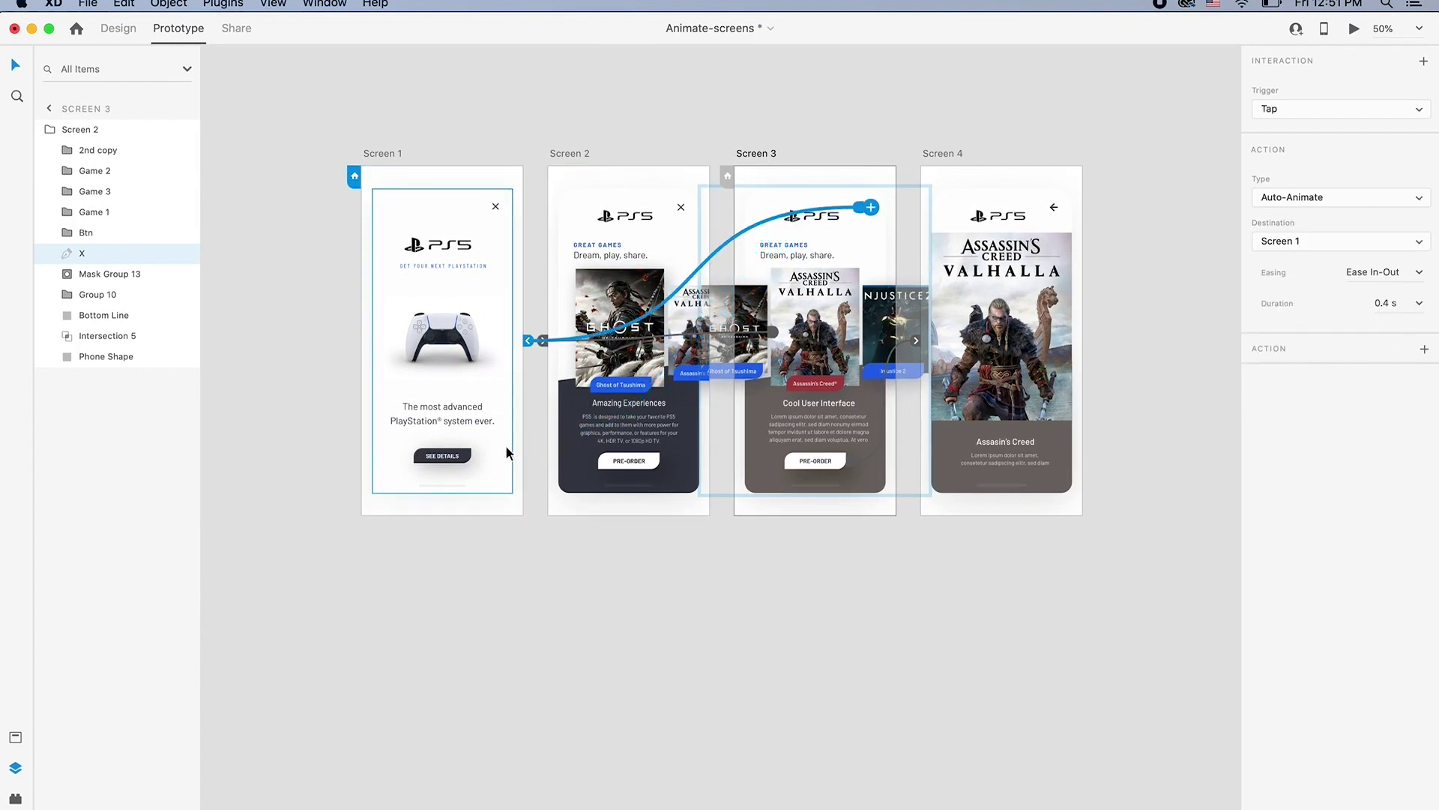
left_click(681, 208)
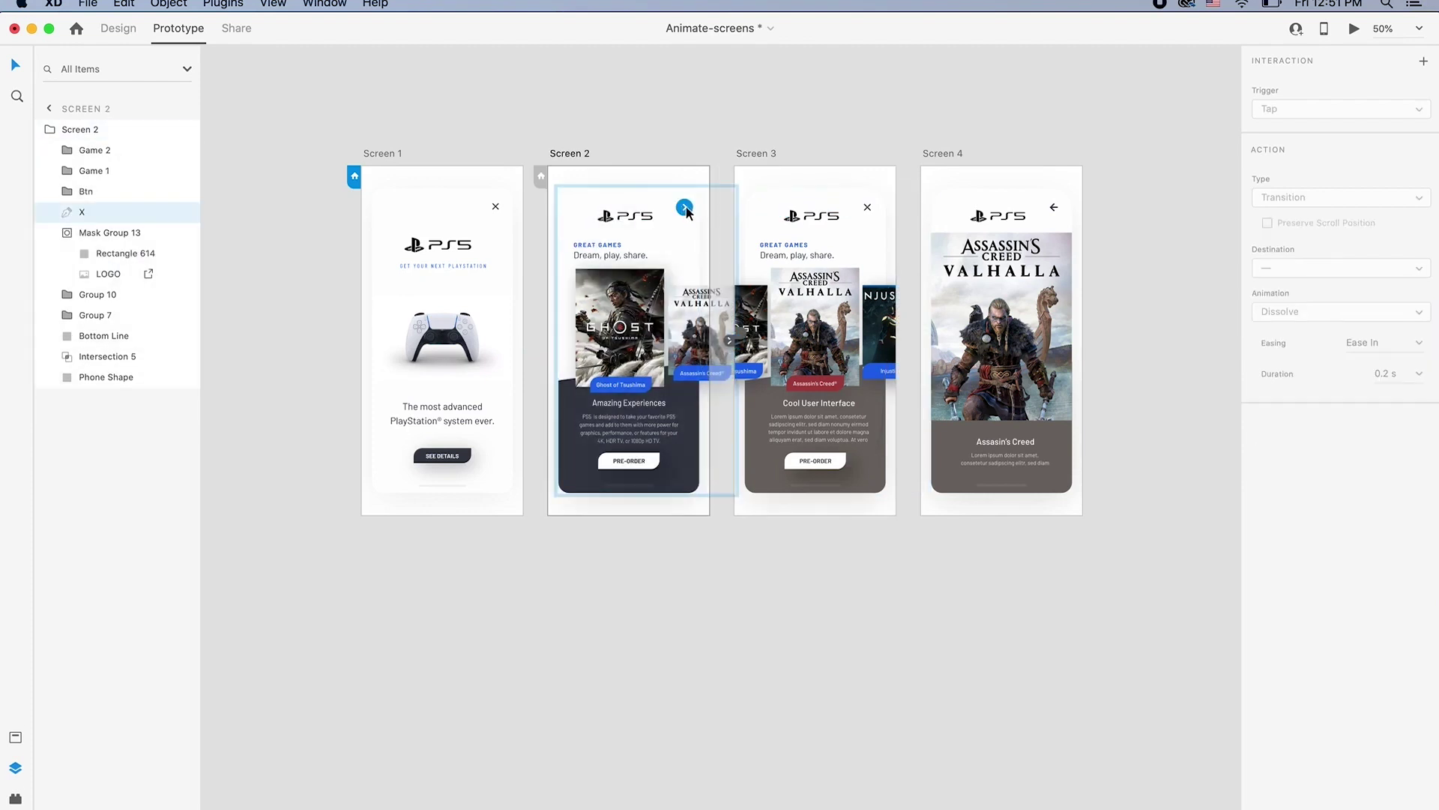
left_click_drag(683, 209, 502, 427)
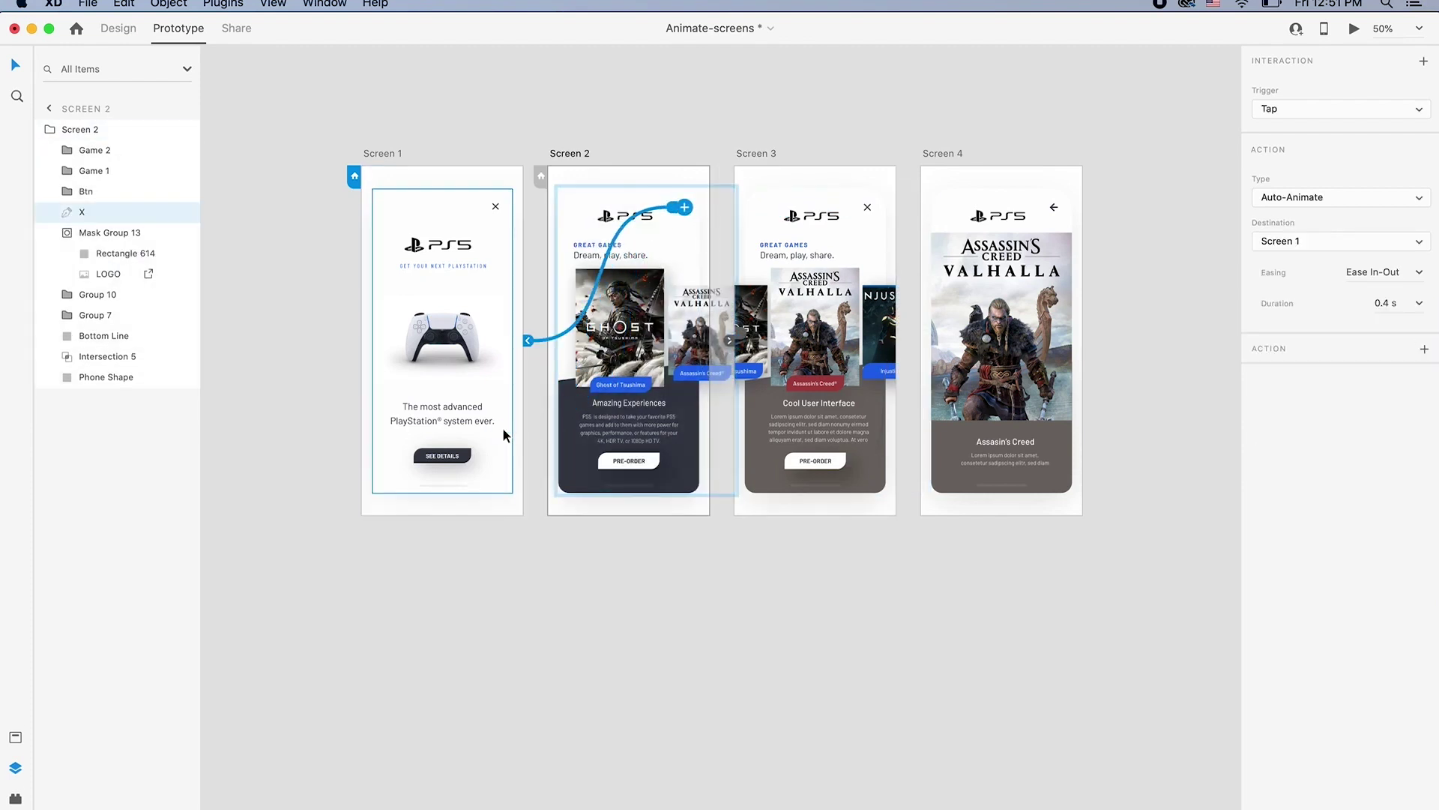
left_click(378, 152)
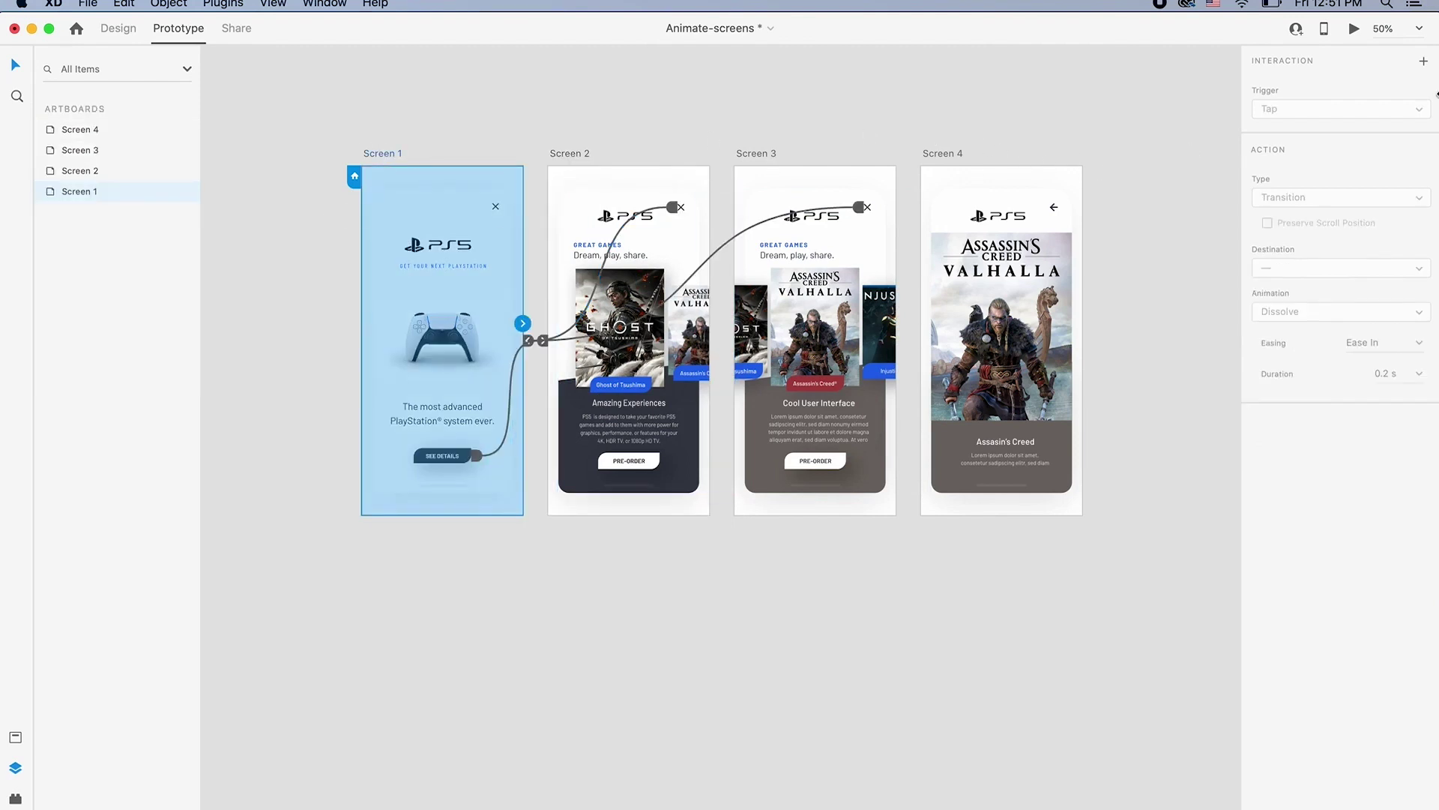
Preview from Screen 1, test SEE DETAILS and slide between the Valhalla and Ghost of Tsushima cards
left_click(1353, 30)
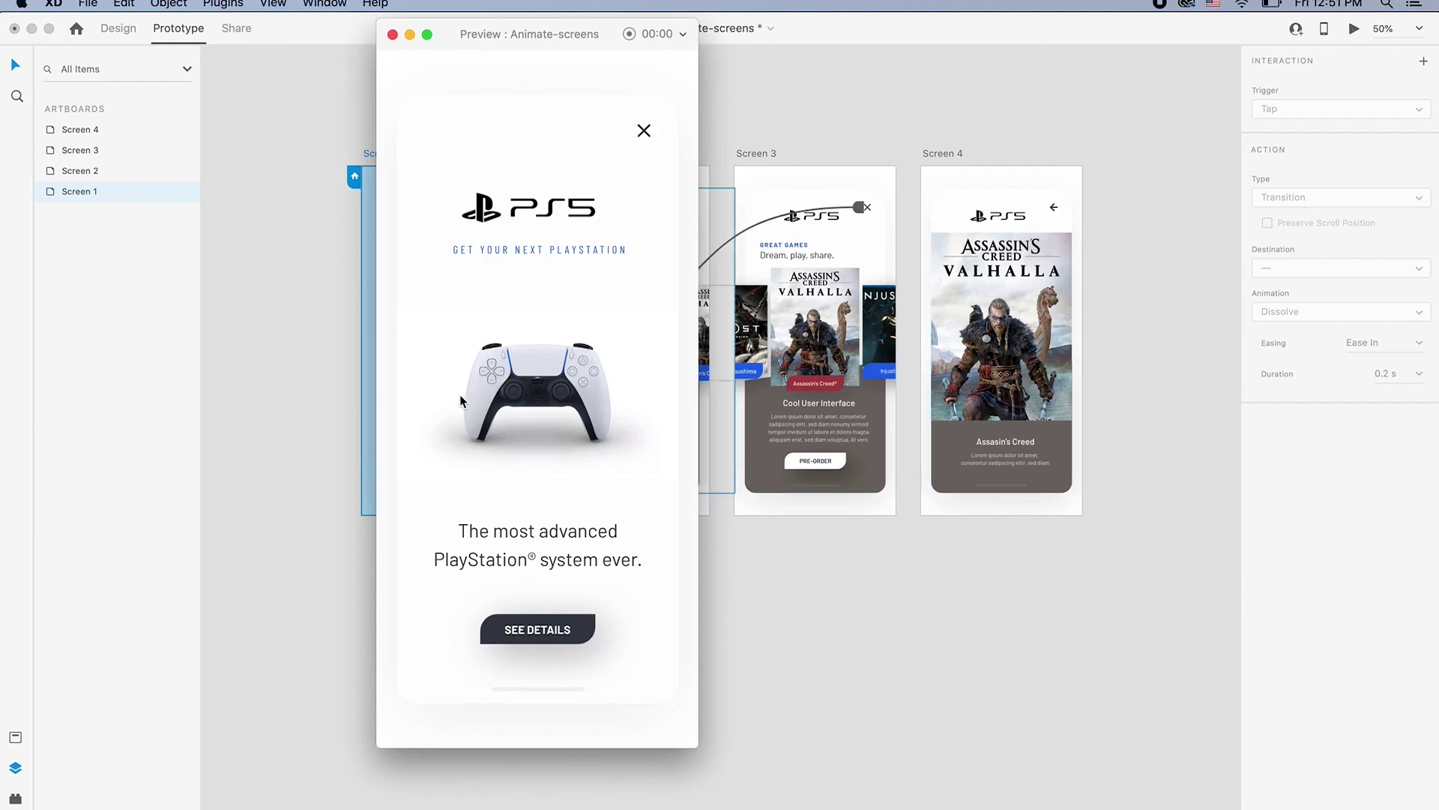
left_click(533, 631)
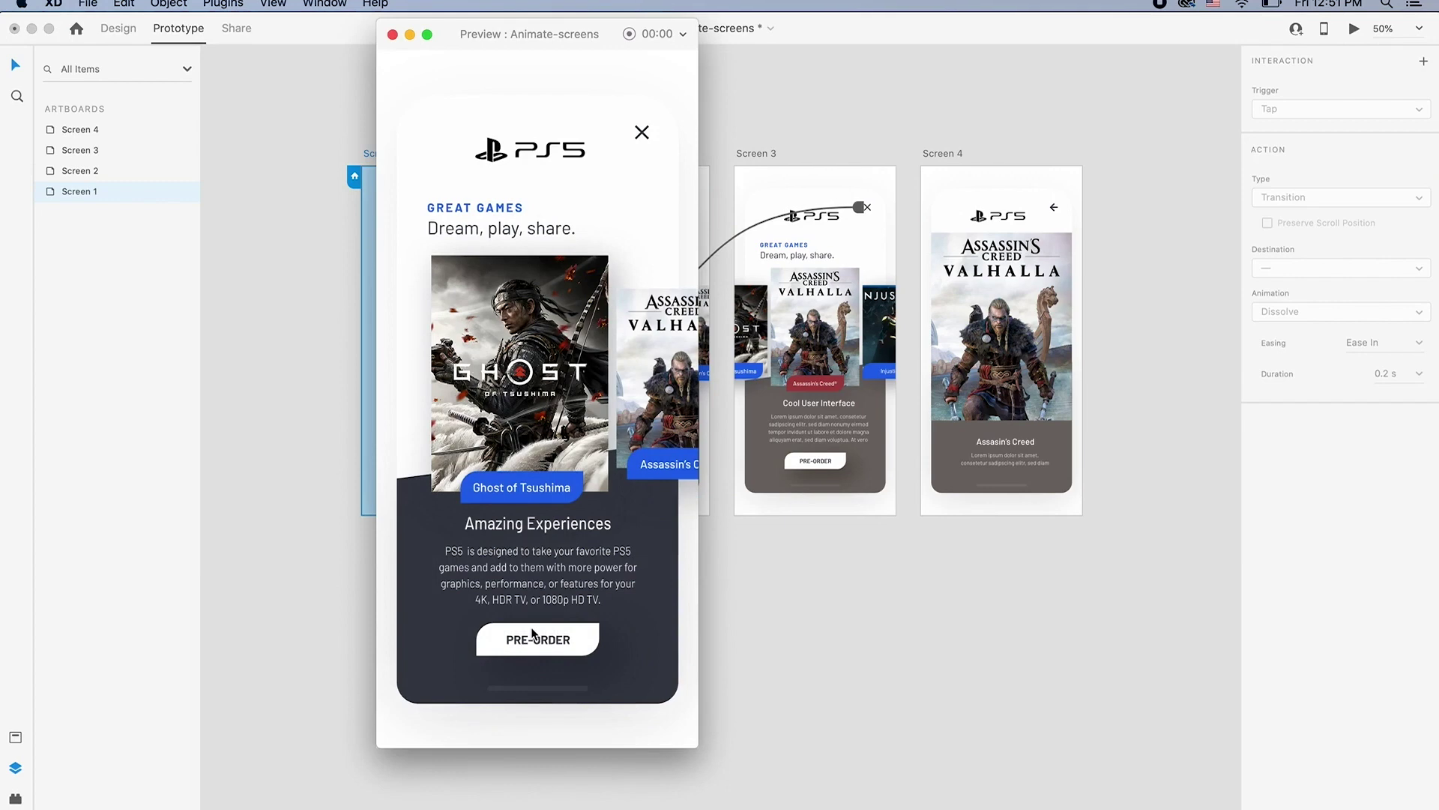
left_click(657, 365)
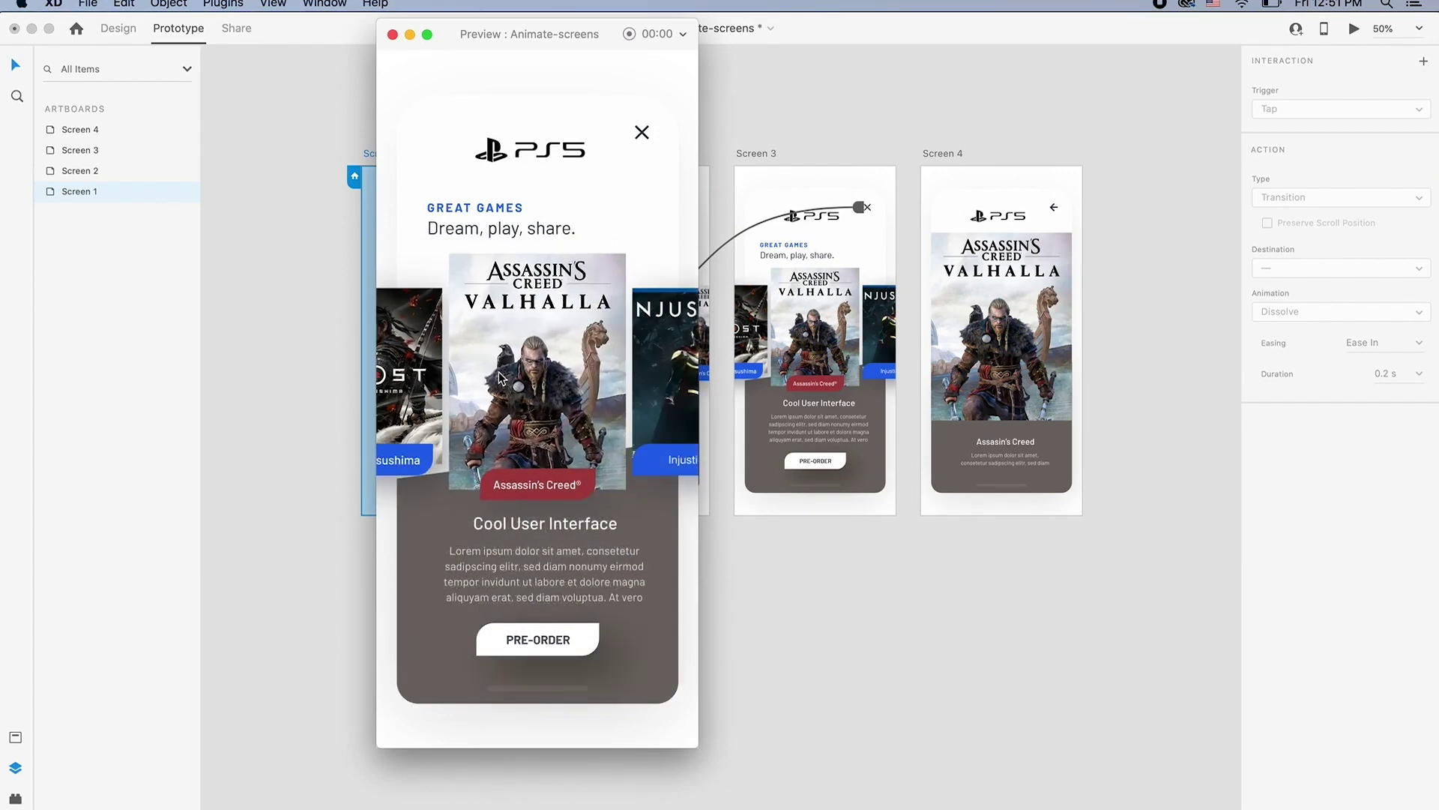
left_click(428, 385)
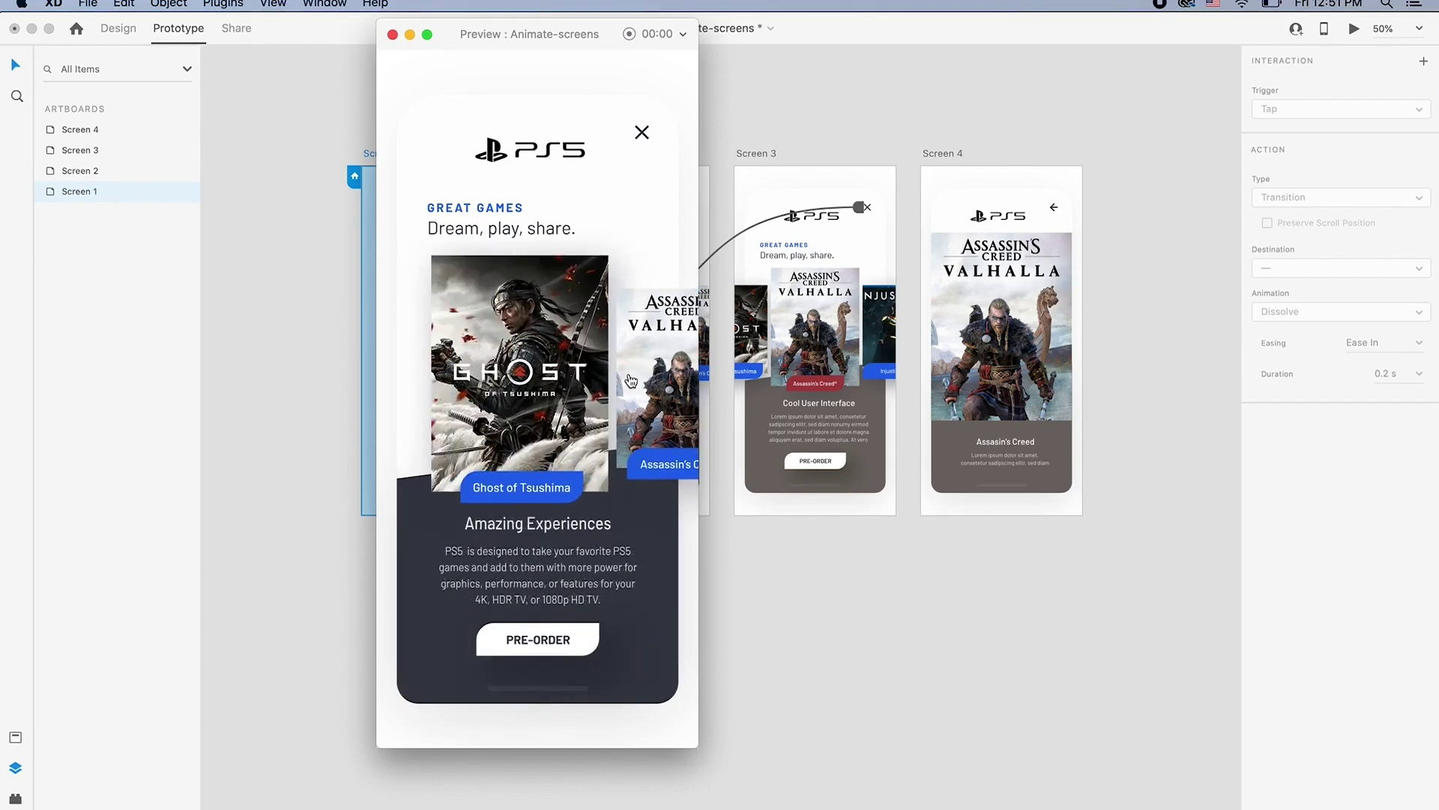
left_click(631, 381)
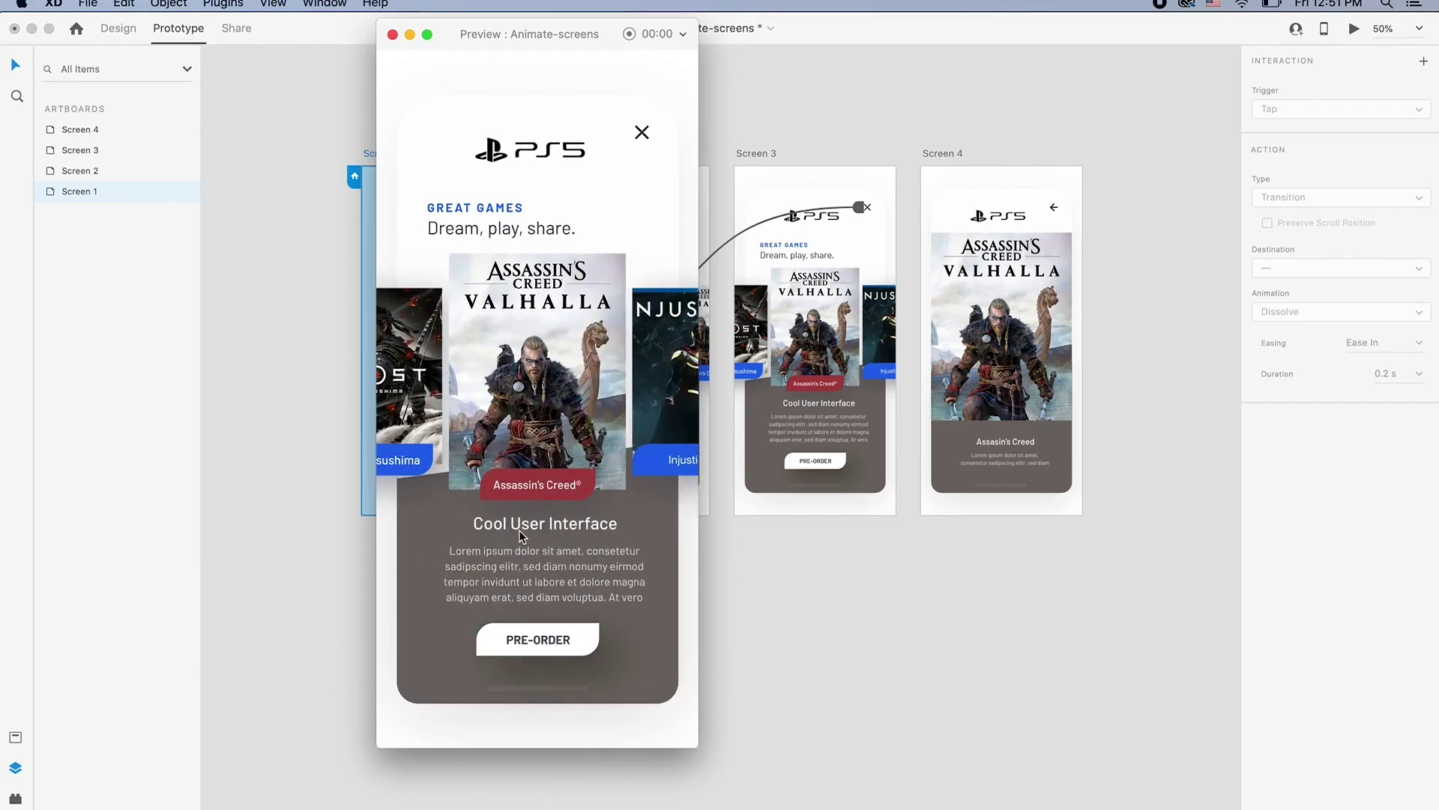
Test PRE-ORDER to the Valhalla detail, then the back arrow and X close links
left_click(534, 640)
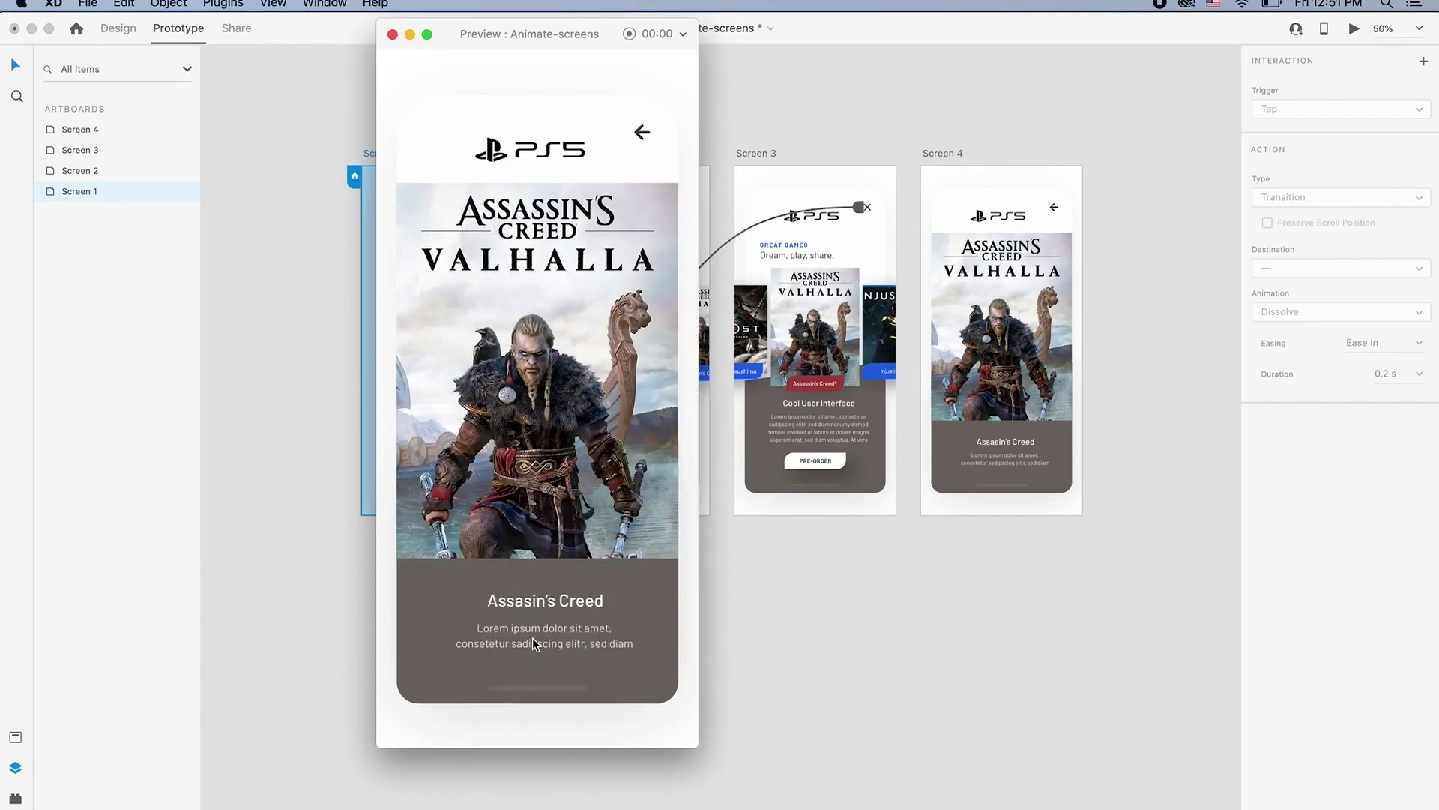
left_click(640, 137)
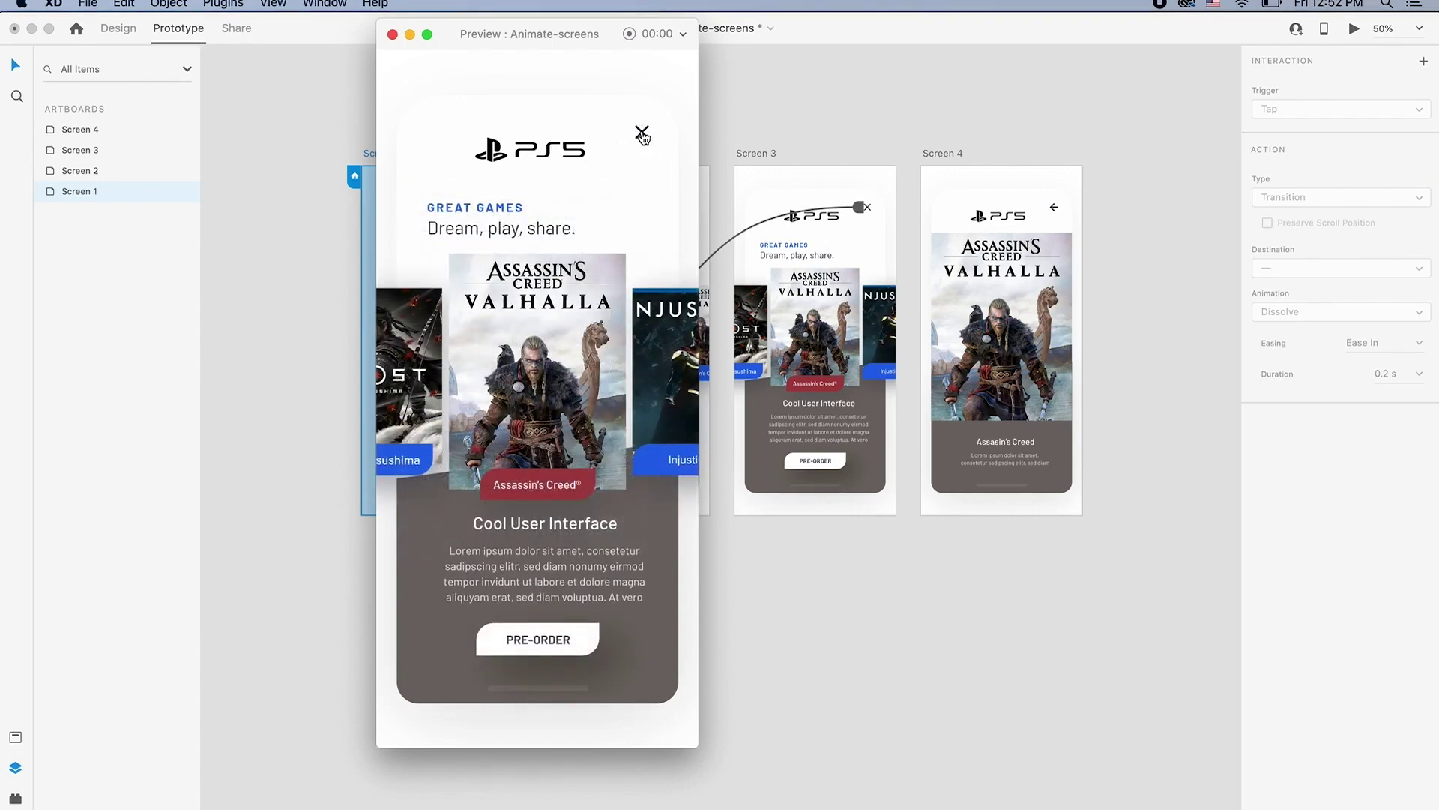
left_click(643, 136)
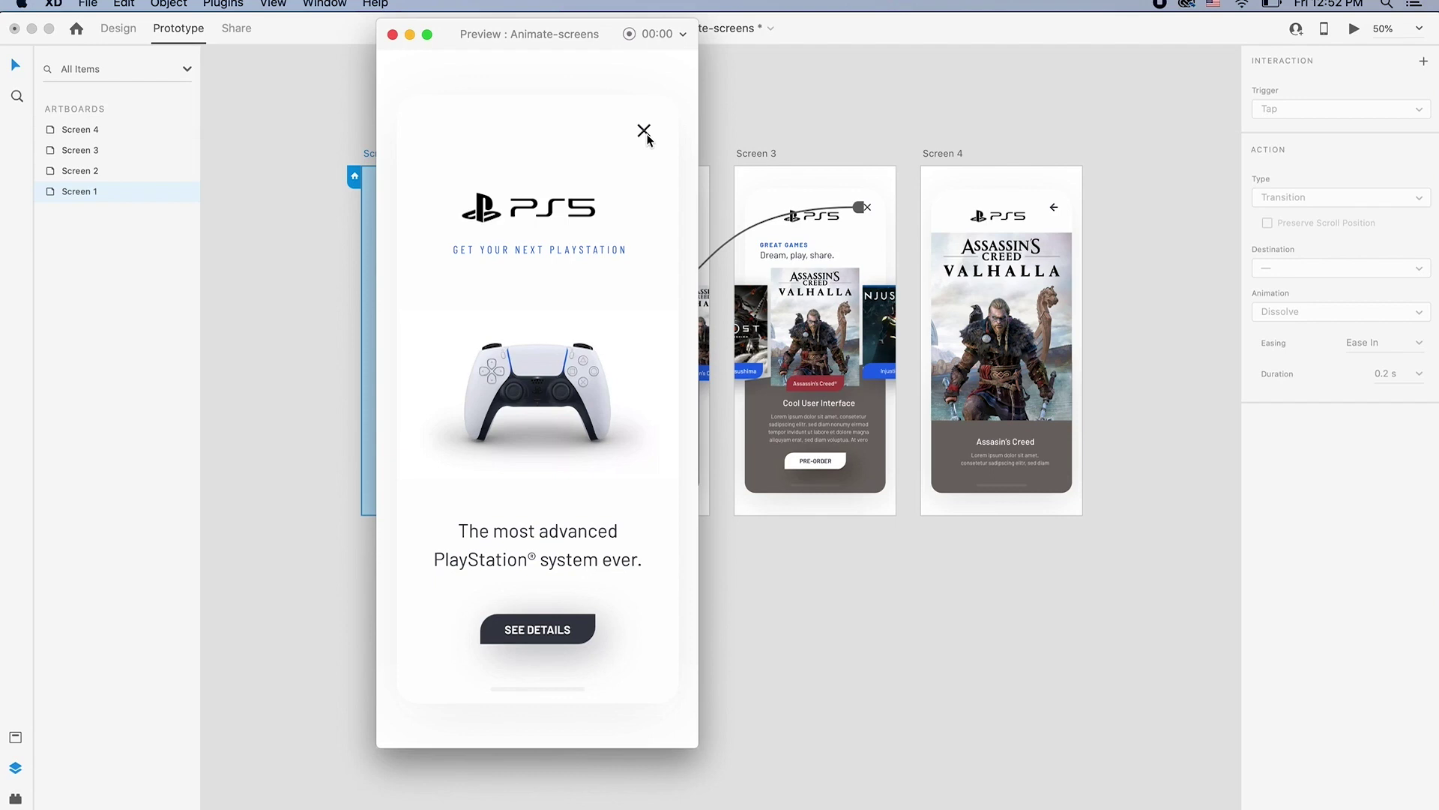
Close the prototype preview window to return to the canvas
left_click(392, 35)
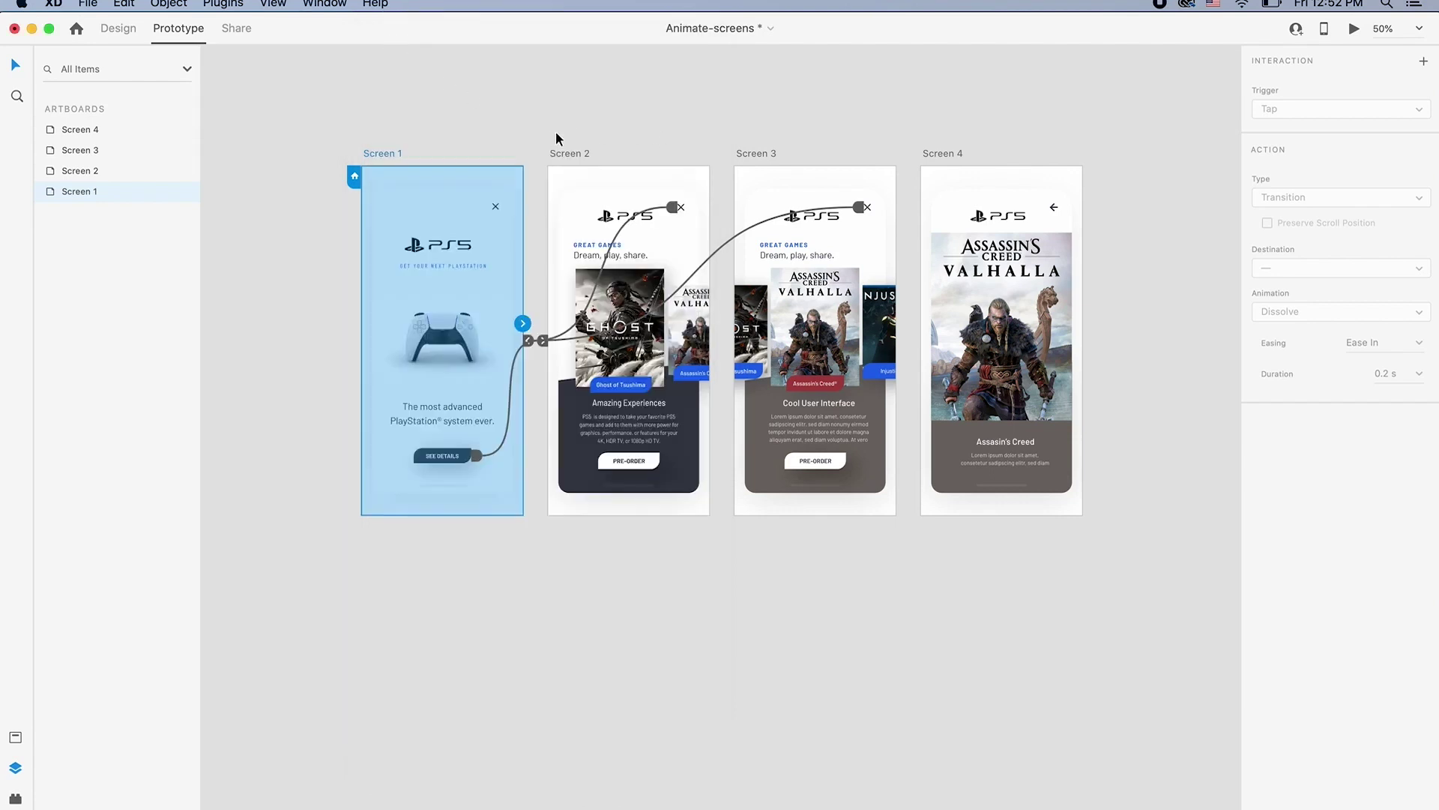